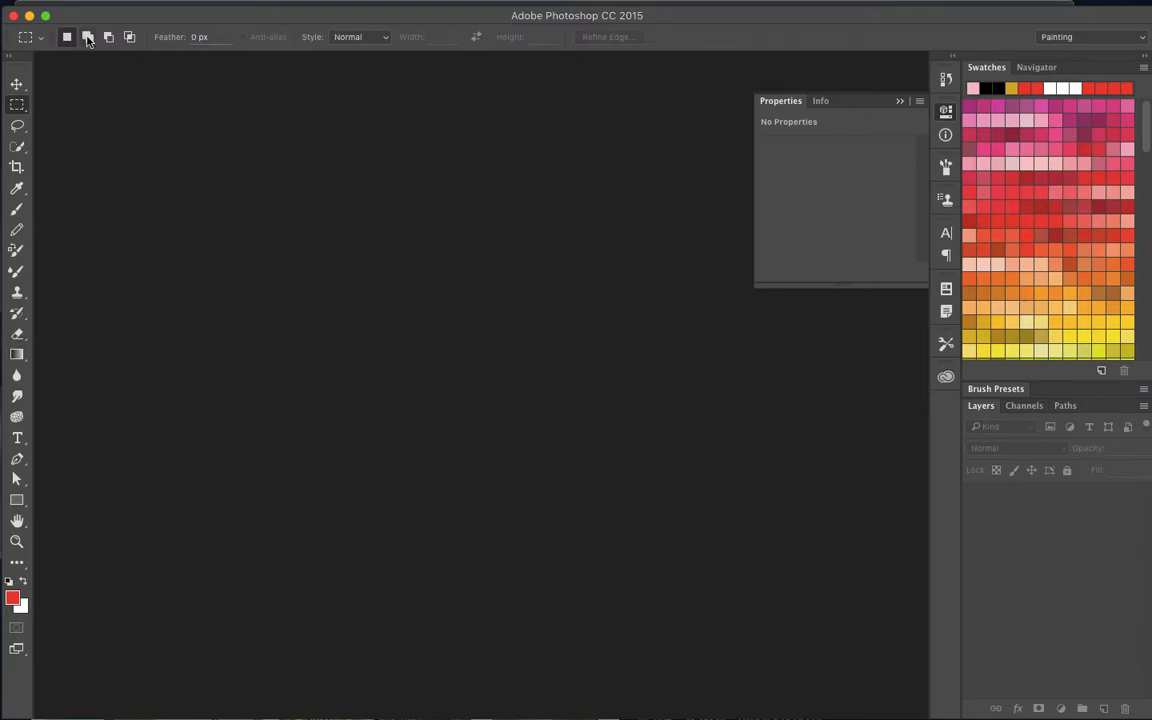
# - Start a new document and move its settings dialog aside
pyautogui.moveTo(76, 4)
pyautogui.click(145, 8)
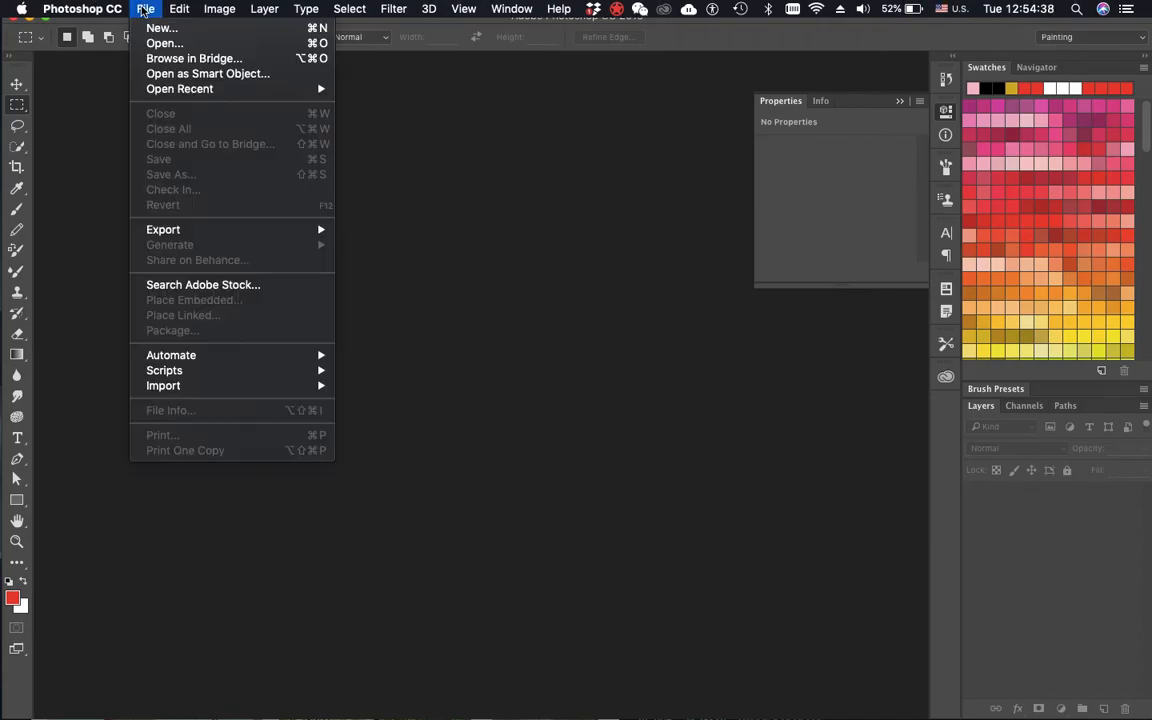
pyautogui.click(160, 27)
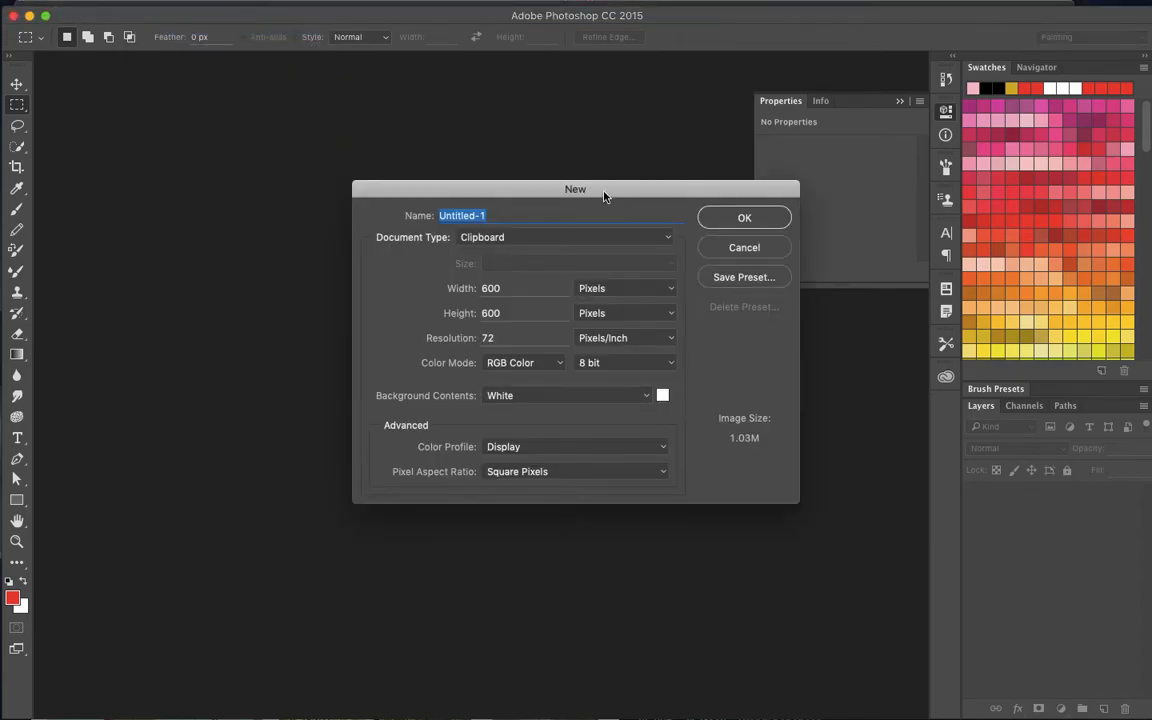
pyautogui.moveTo(604, 196); pyautogui.dragTo(532, 218)
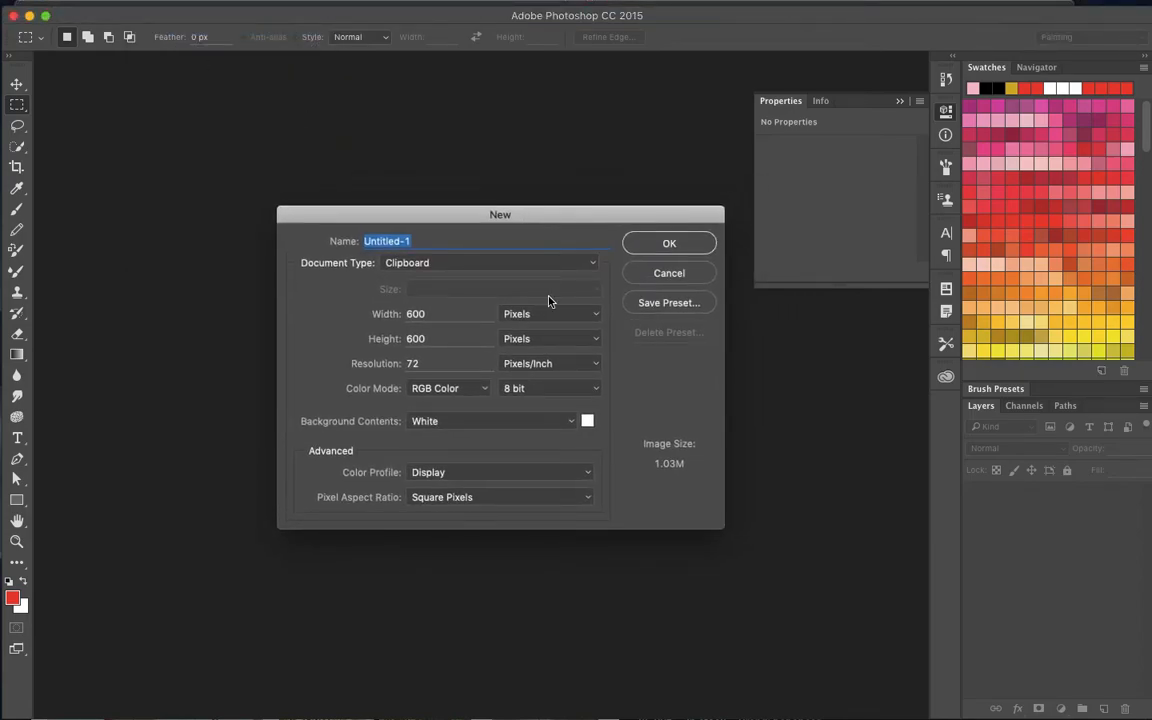
# - Try the Photo, Web, U.S. Paper and International Paper document types, and look through the paper sizes
pyautogui.click(476, 237)
pyautogui.click(440, 266)
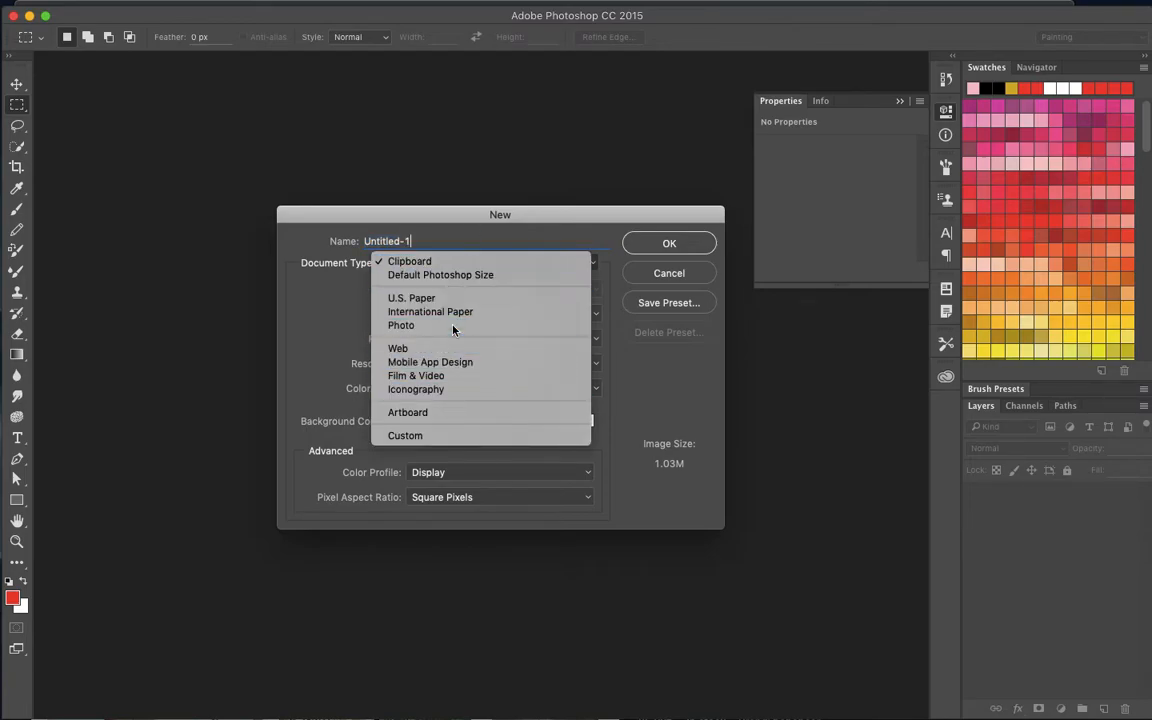
pyautogui.click(455, 325)
pyautogui.click(440, 265)
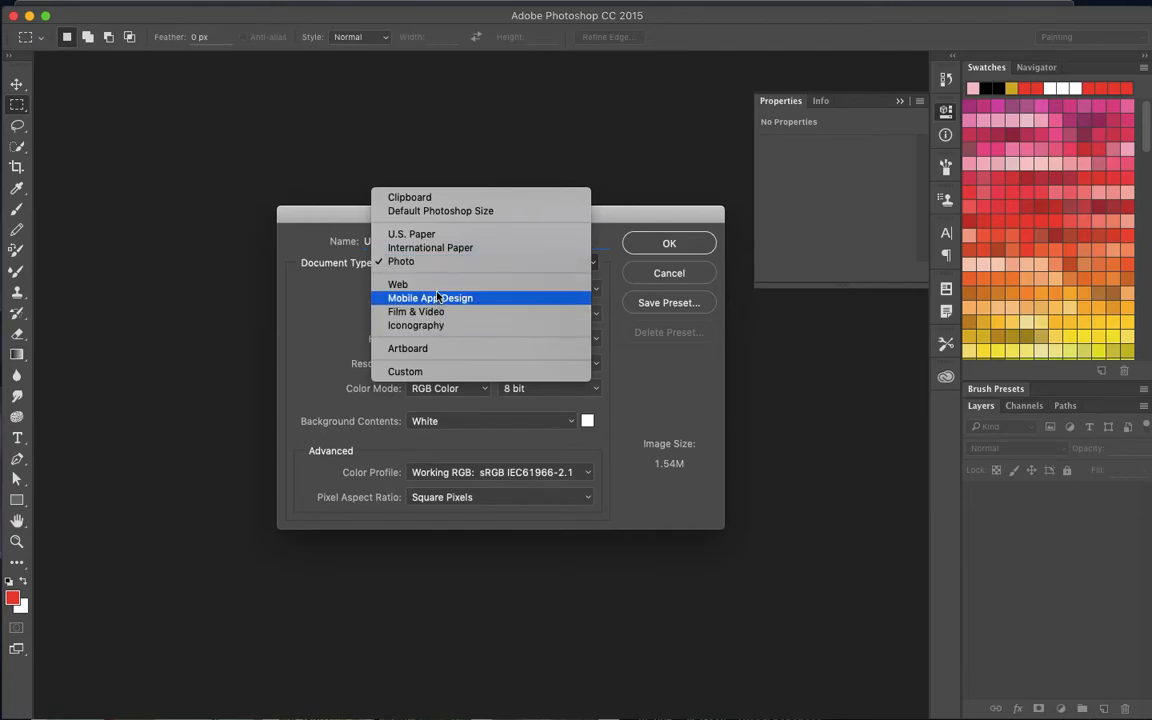
pyautogui.click(437, 284)
pyautogui.click(437, 265)
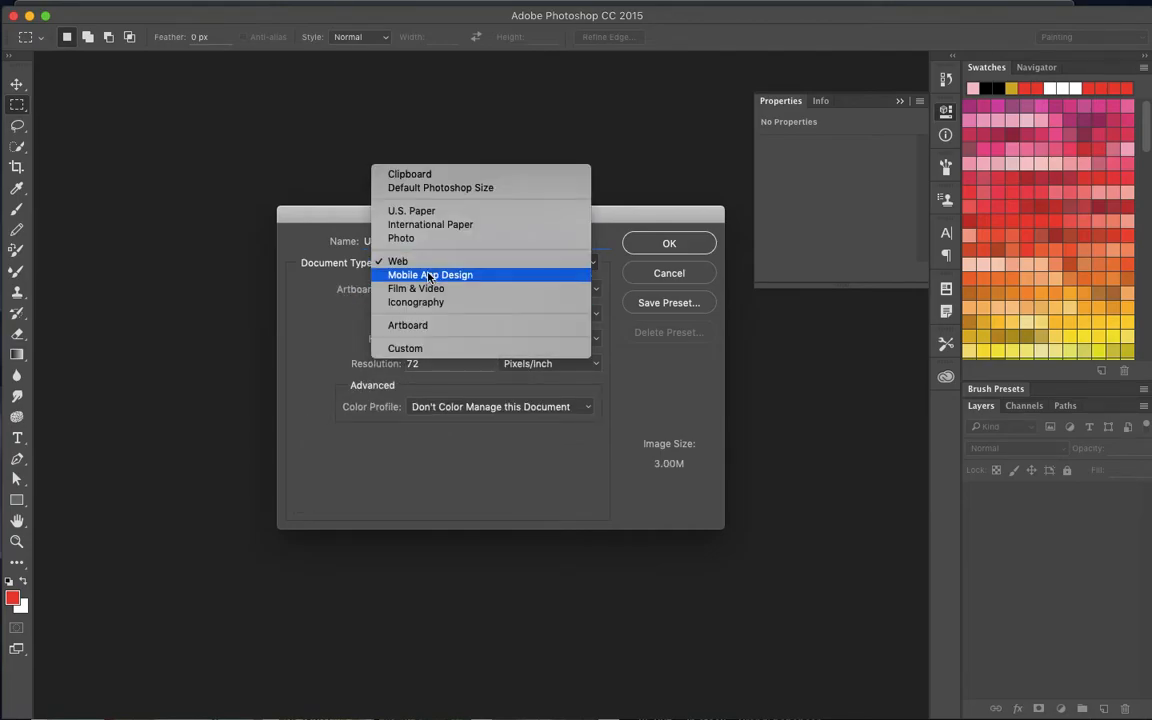
pyautogui.click(419, 213)
pyautogui.click(425, 260)
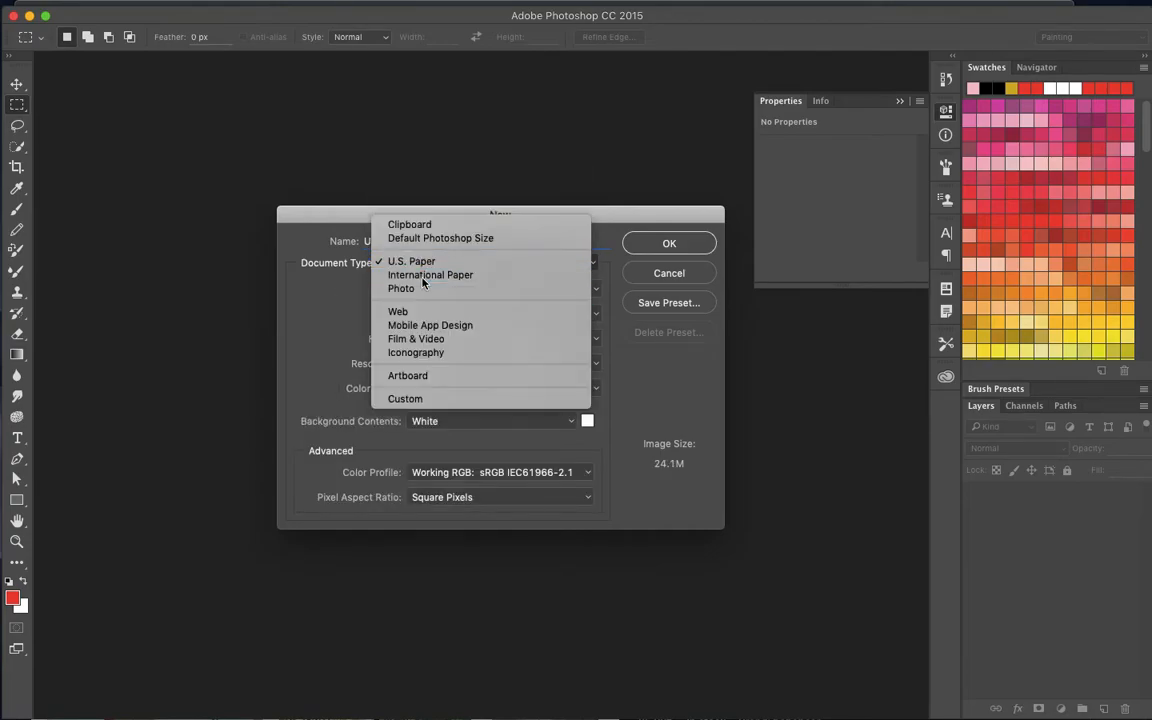
pyautogui.click(422, 276)
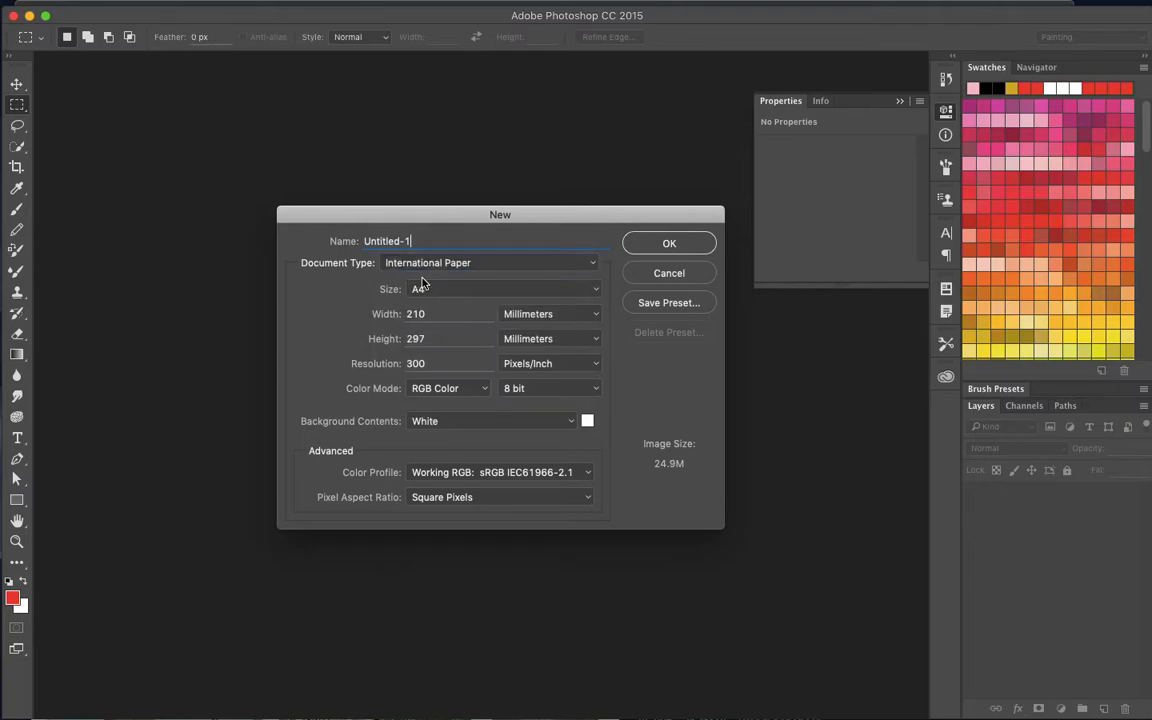
pyautogui.click(476, 289)
pyautogui.click(449, 215)
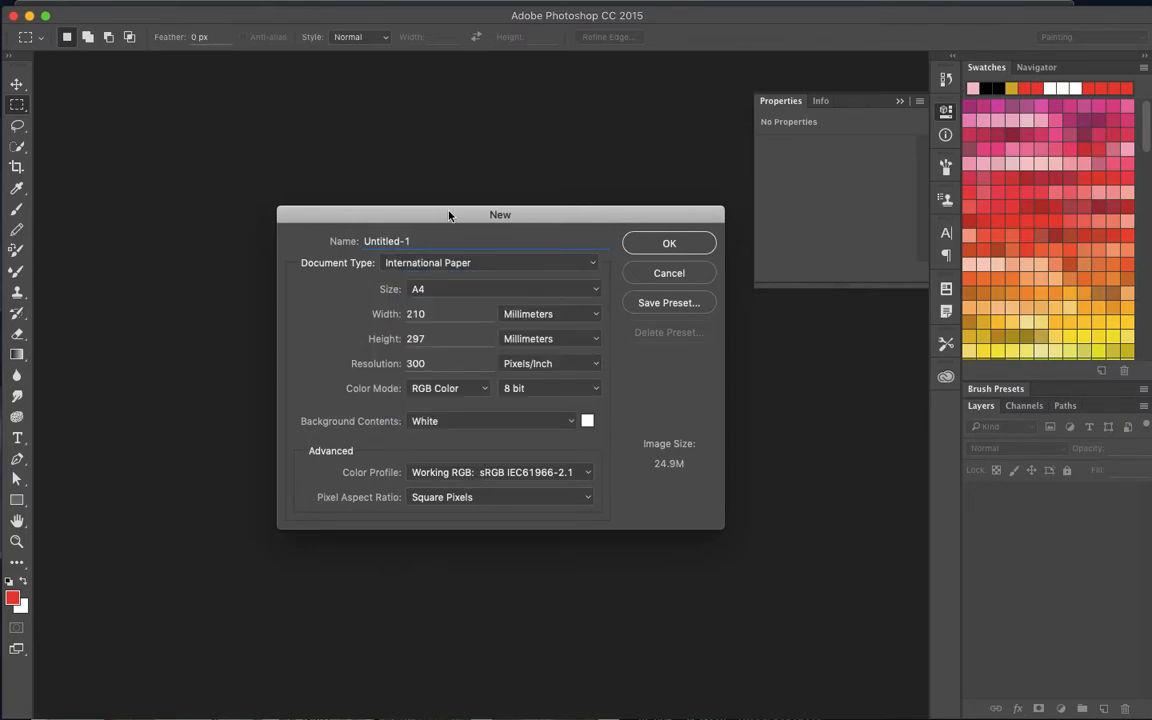
# - Choose the Custom document type and set the dimension units to pixels
pyautogui.click(420, 262)
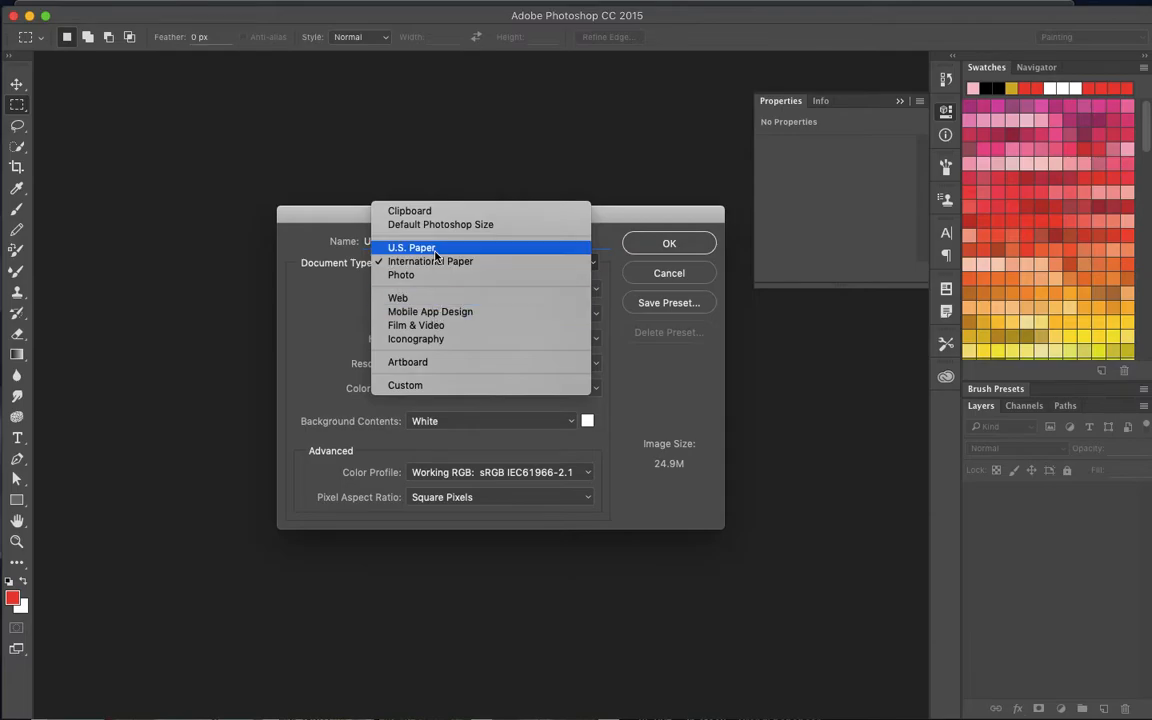
pyautogui.click(475, 386)
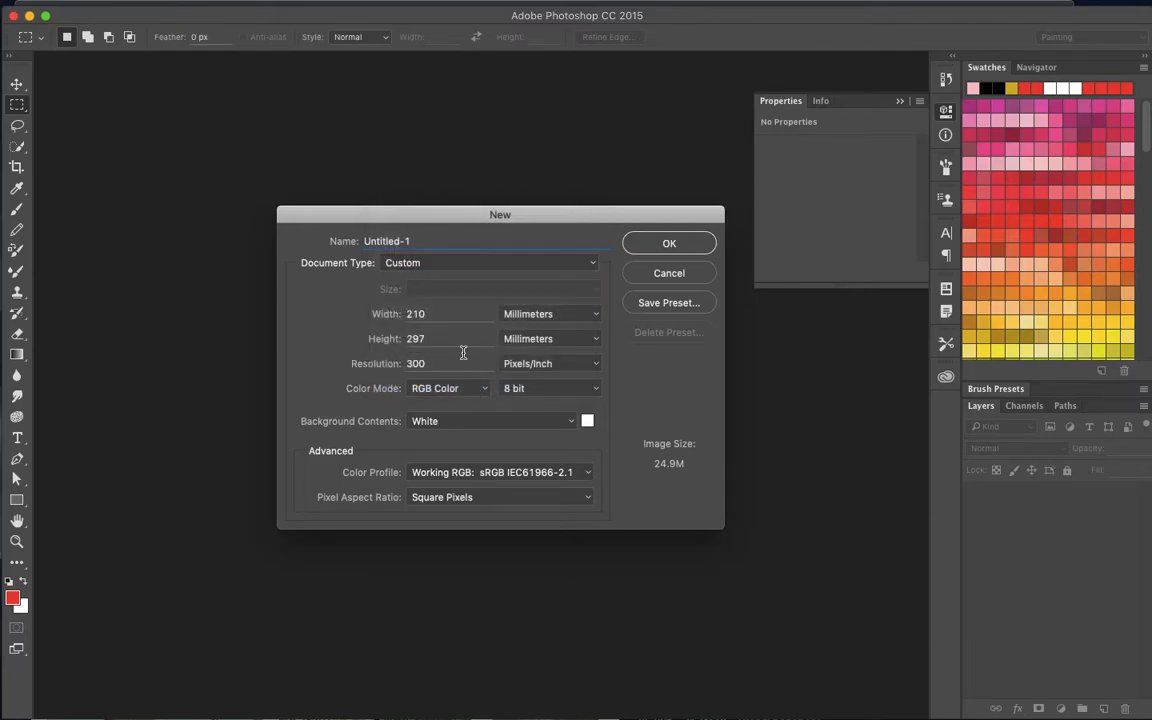
pyautogui.doubleClick(419, 316)
pyautogui.click(590, 338)
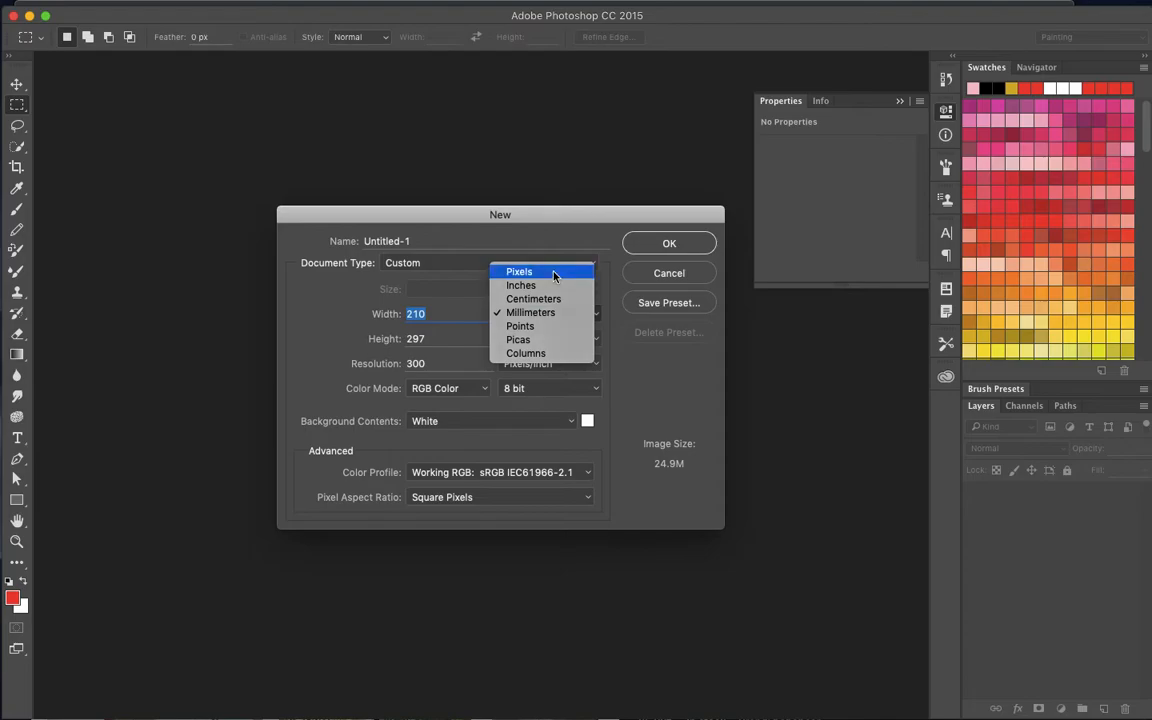
pyautogui.click(498, 244)
# - Set the new document's width to 1600 pixels and its height to 1200 pixels
pyautogui.write('1000')
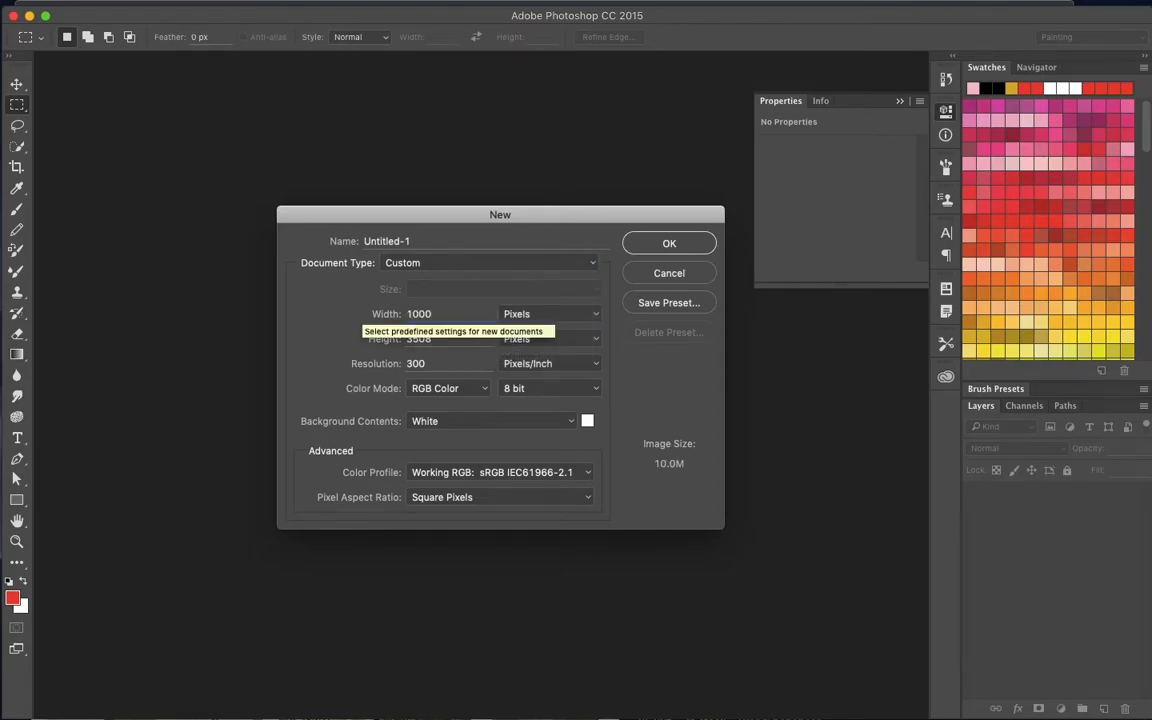
pyautogui.press('Tab')
pyautogui.write('1')
pyautogui.press('BackSpace')
pyautogui.click(447, 314)
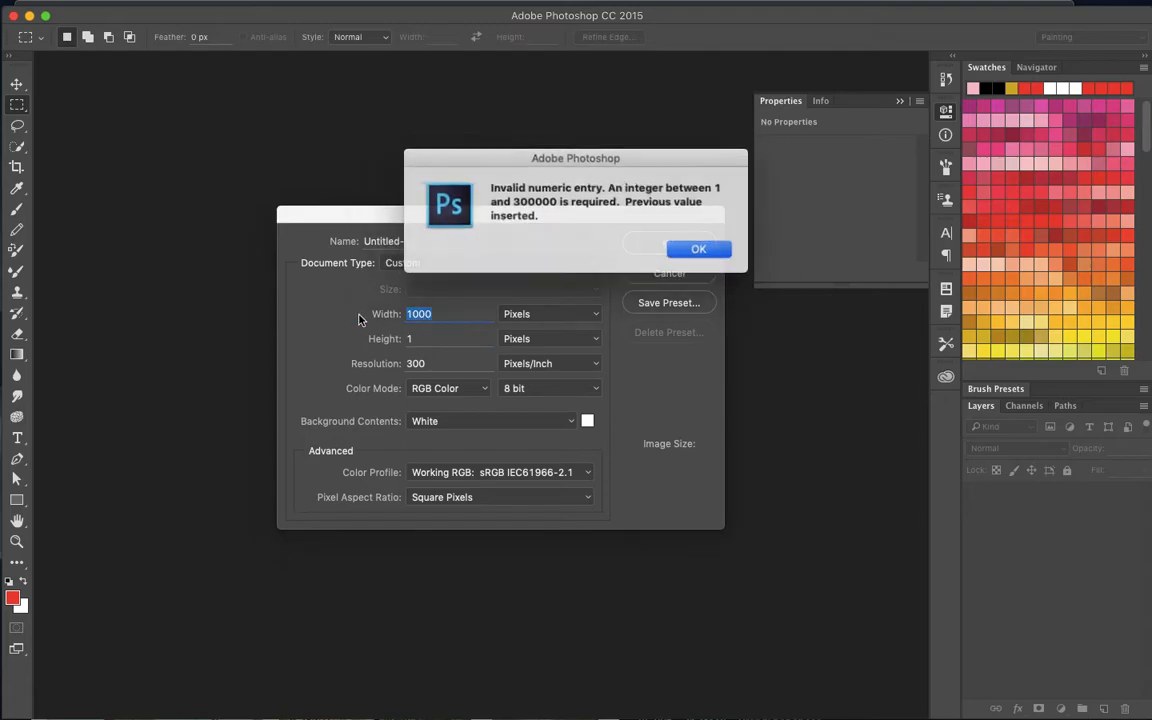
pyautogui.click(695, 250)
pyautogui.write('1600')
pyautogui.press('Tab')
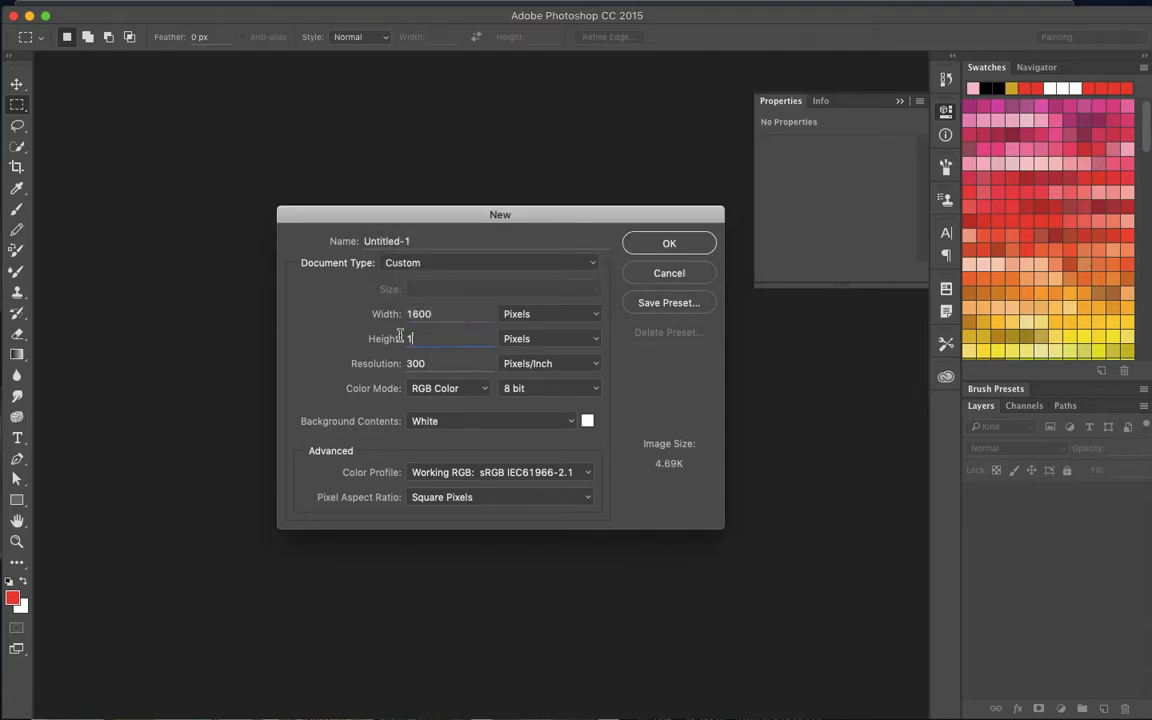
pyautogui.write('1200')
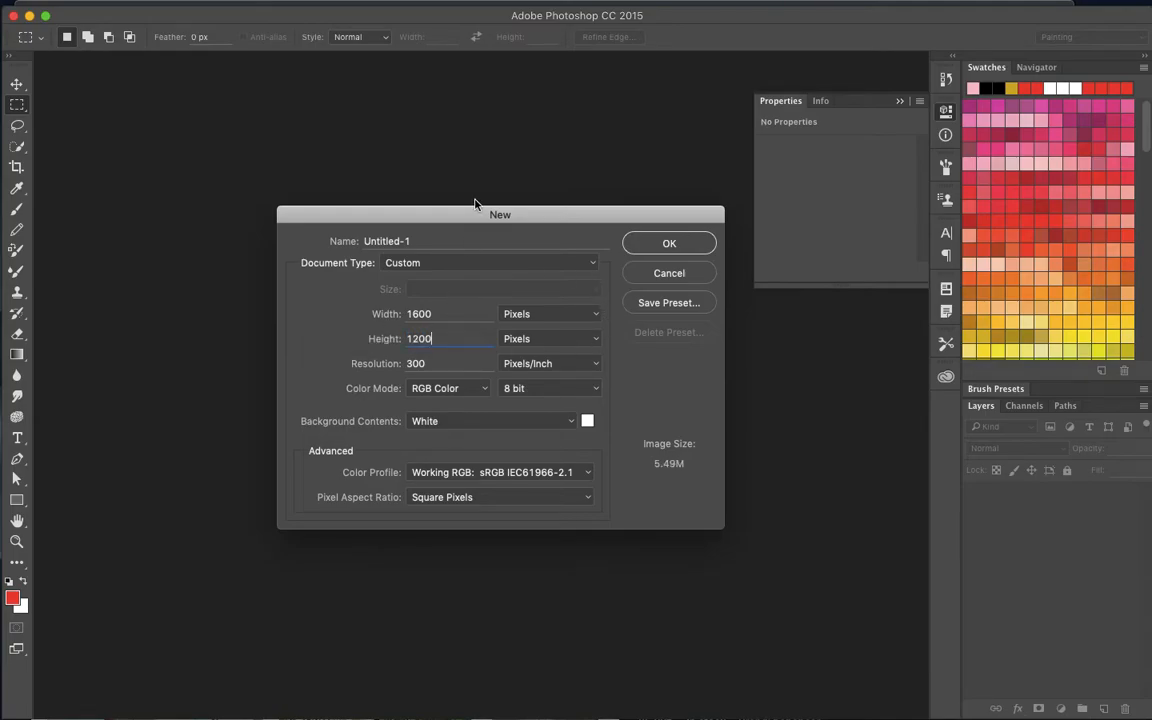
# - Set the new document's resolution to 72 pixels per inch
pyautogui.moveTo(481, 215); pyautogui.dragTo(472, 183)
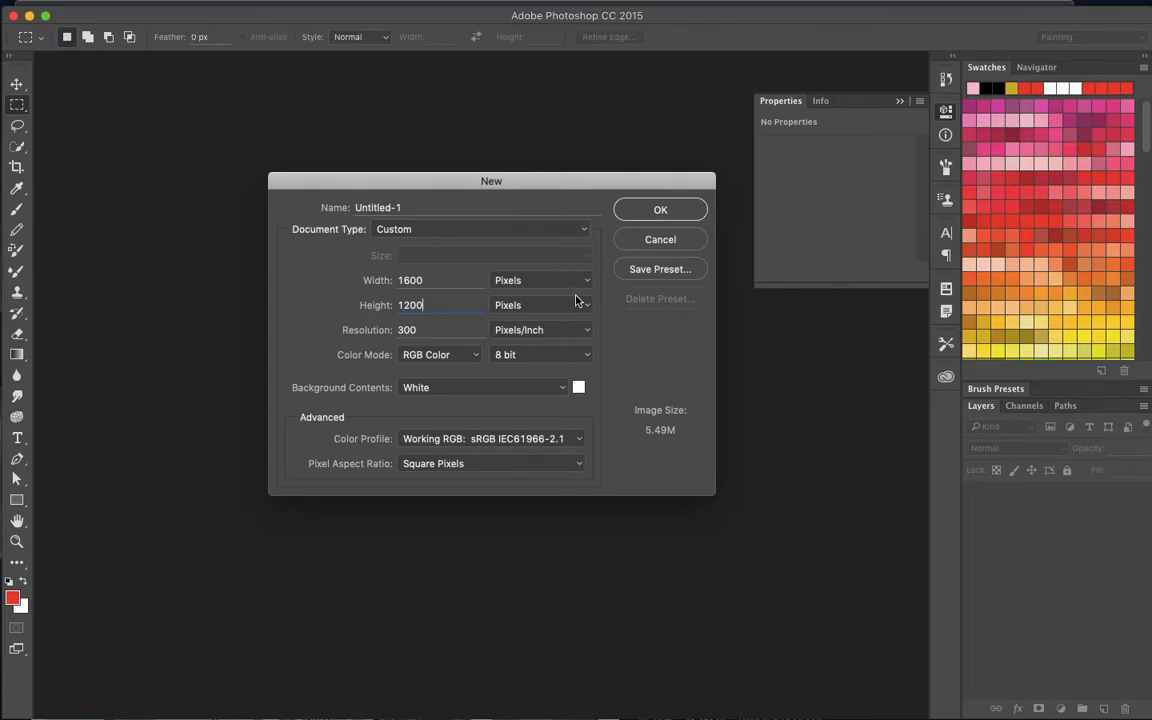
pyautogui.moveTo(453, 331); pyautogui.dragTo(388, 333)
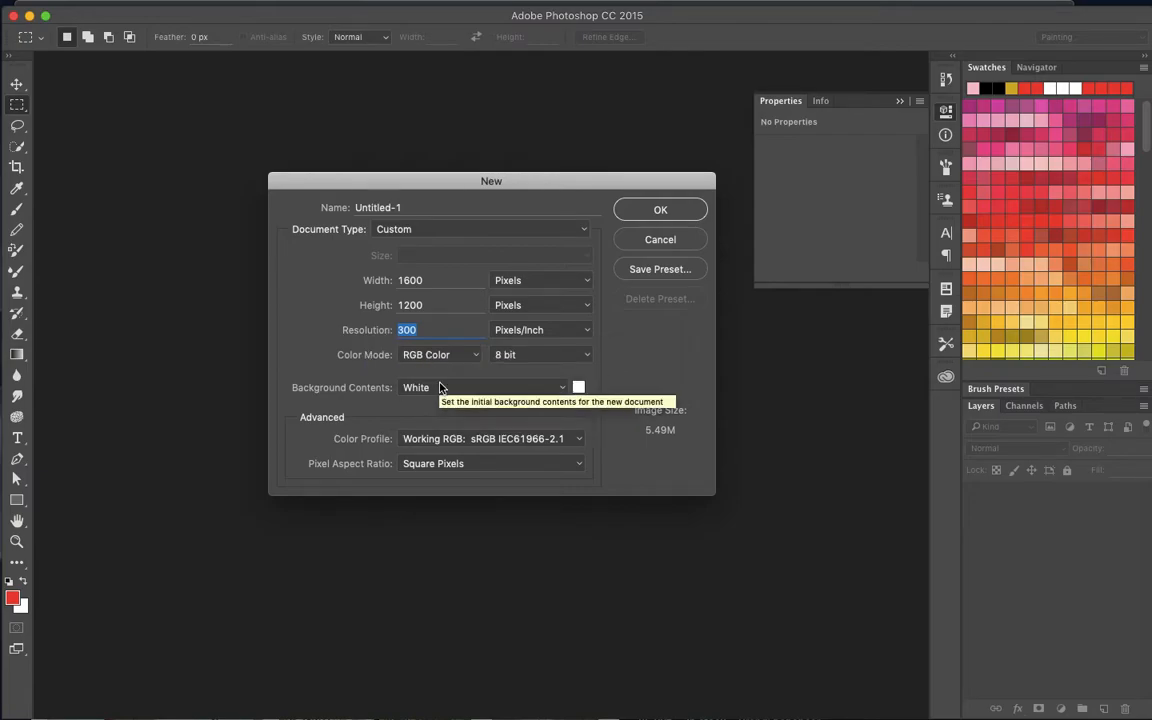
pyautogui.write('72')
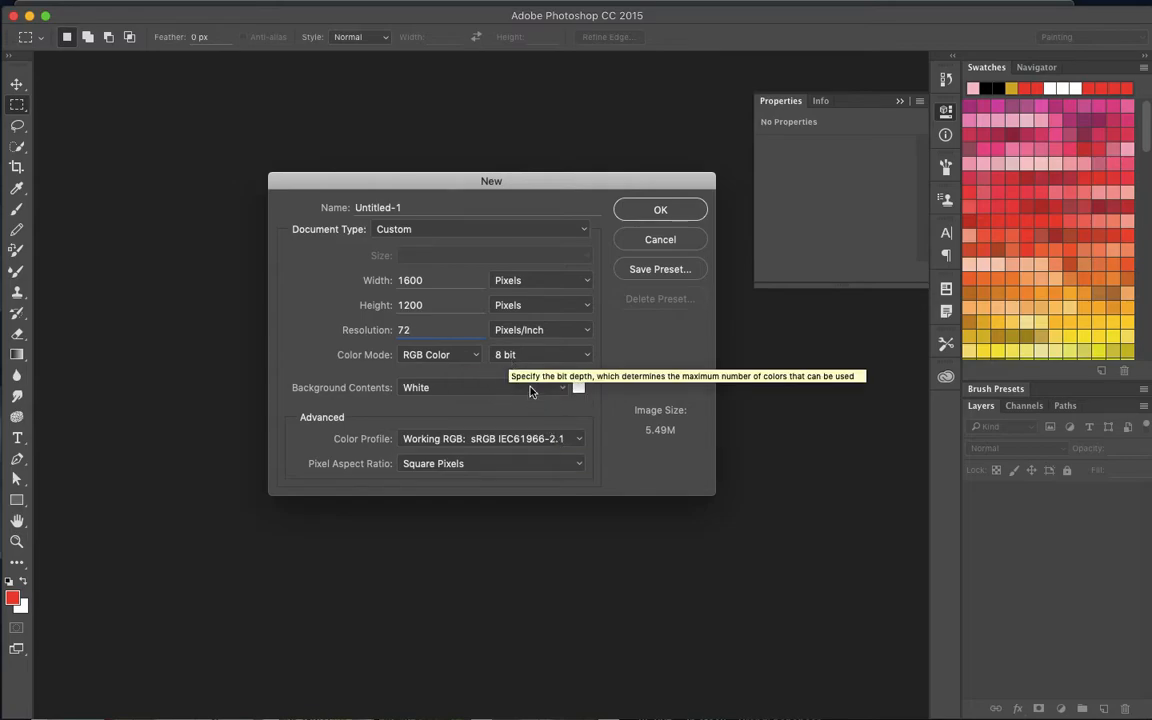
# - Try the CMYK Color mode for the new document and return it to RGB Color
pyautogui.click(470, 355)
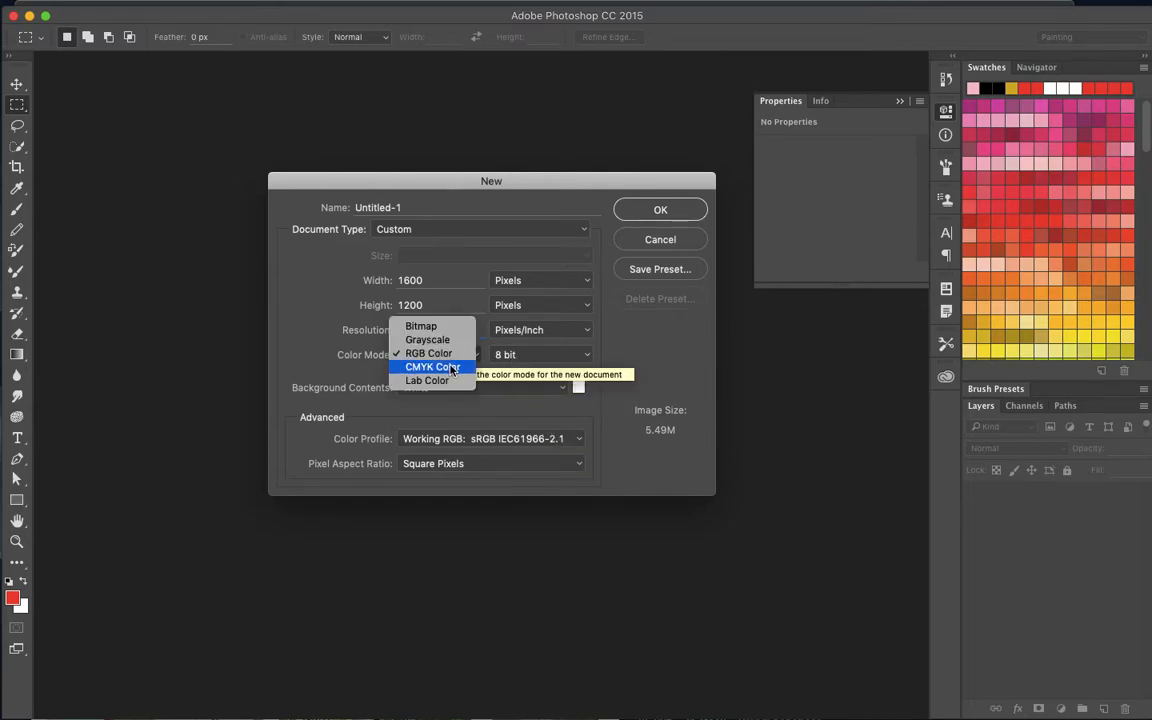
pyautogui.click(470, 363)
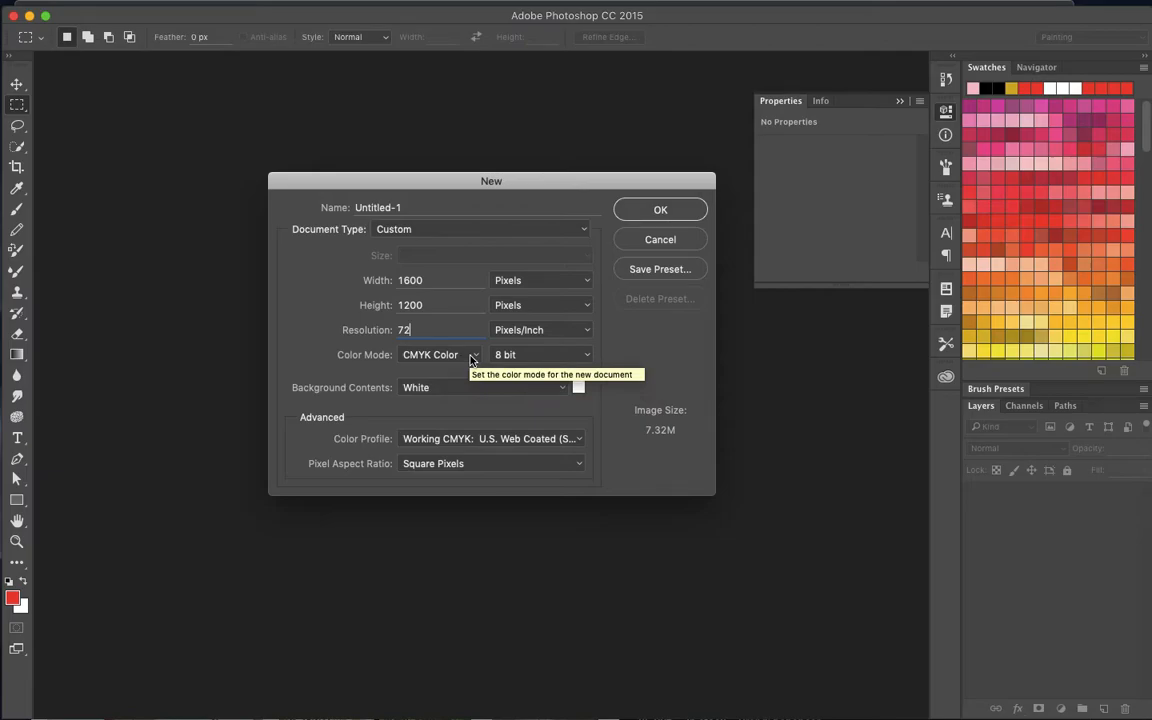
pyautogui.click(470, 358)
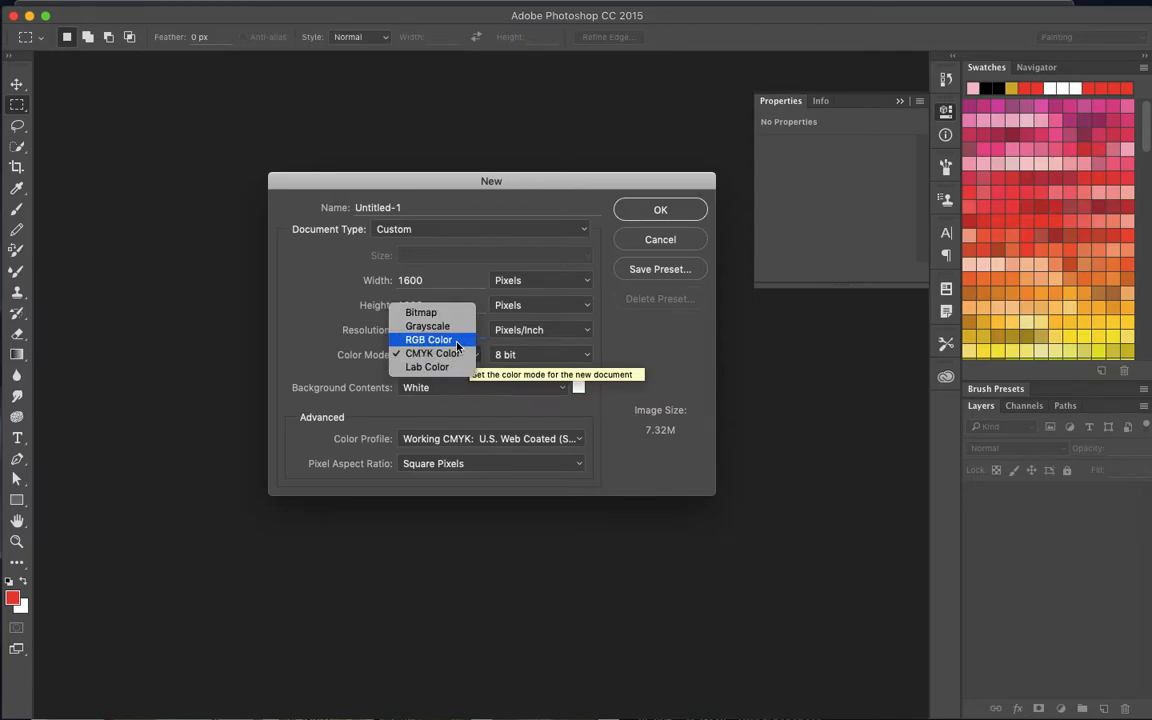
pyautogui.click(456, 342)
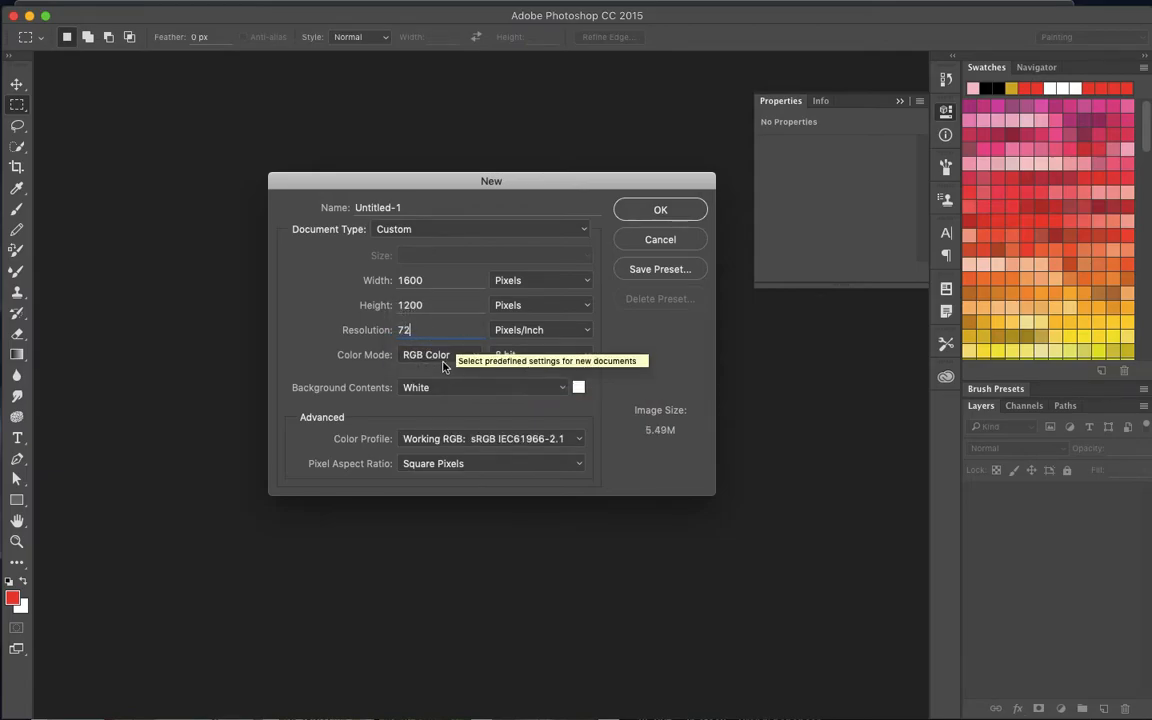
# - Set the new document's colour bit depth to 16 bit
pyautogui.click(560, 355)
pyautogui.click(543, 369)
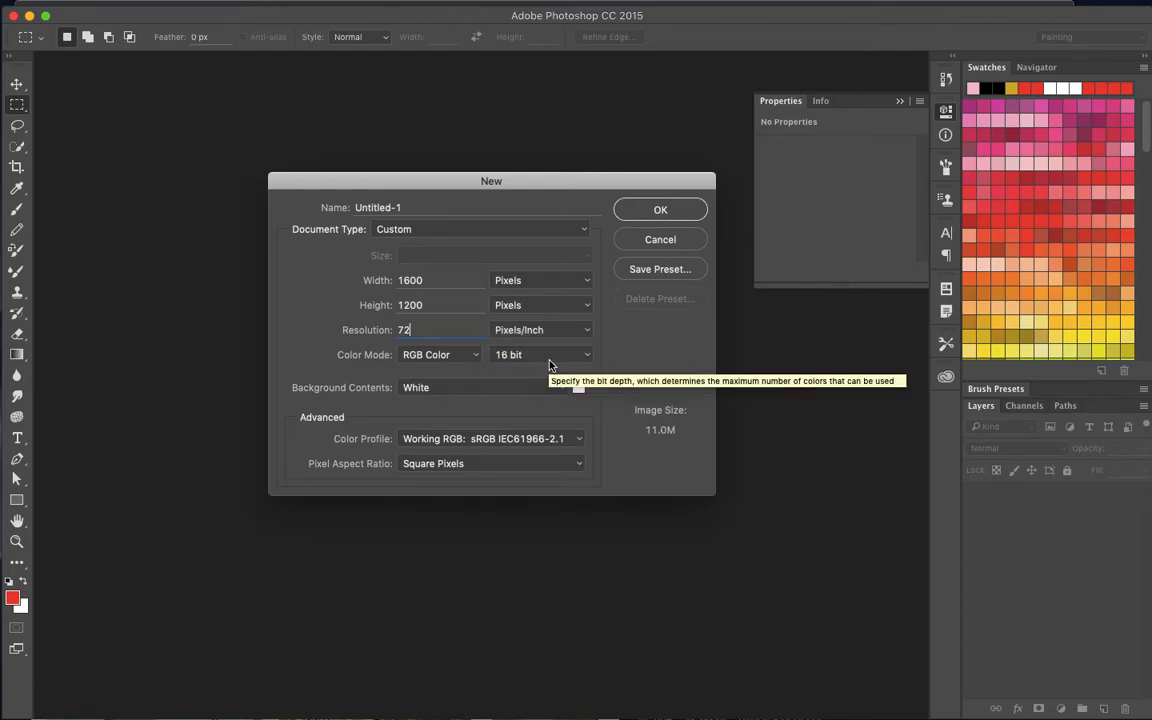
pyautogui.click(545, 361)
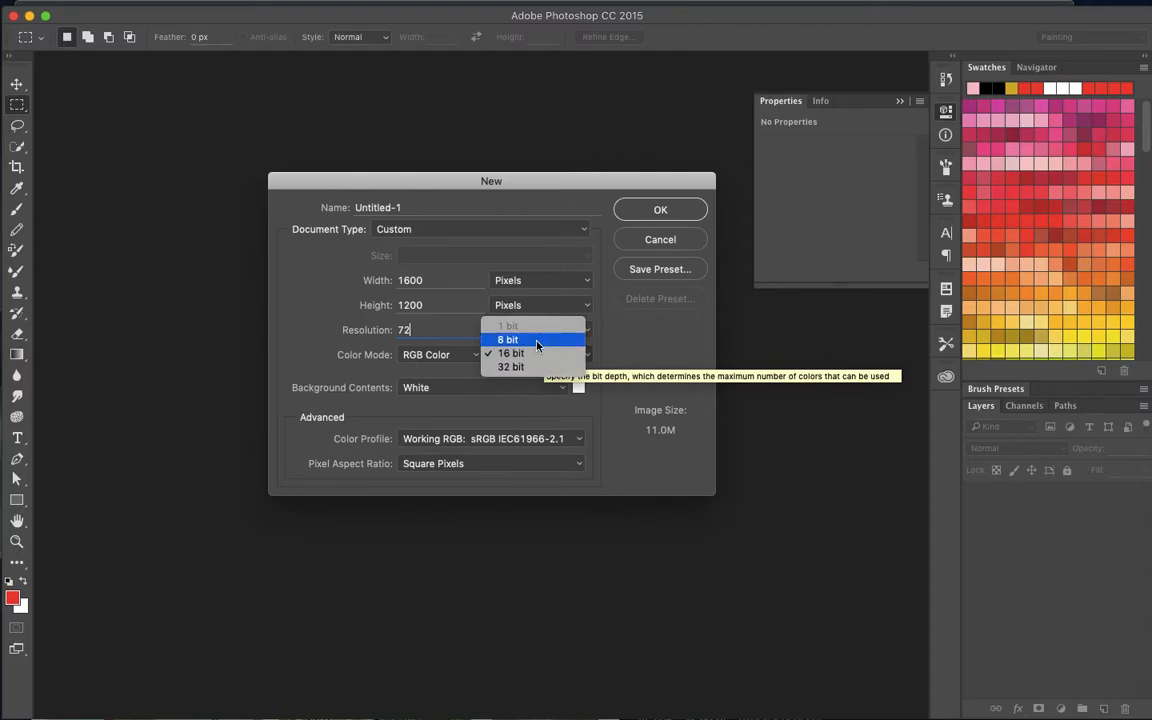
pyautogui.click(537, 354)
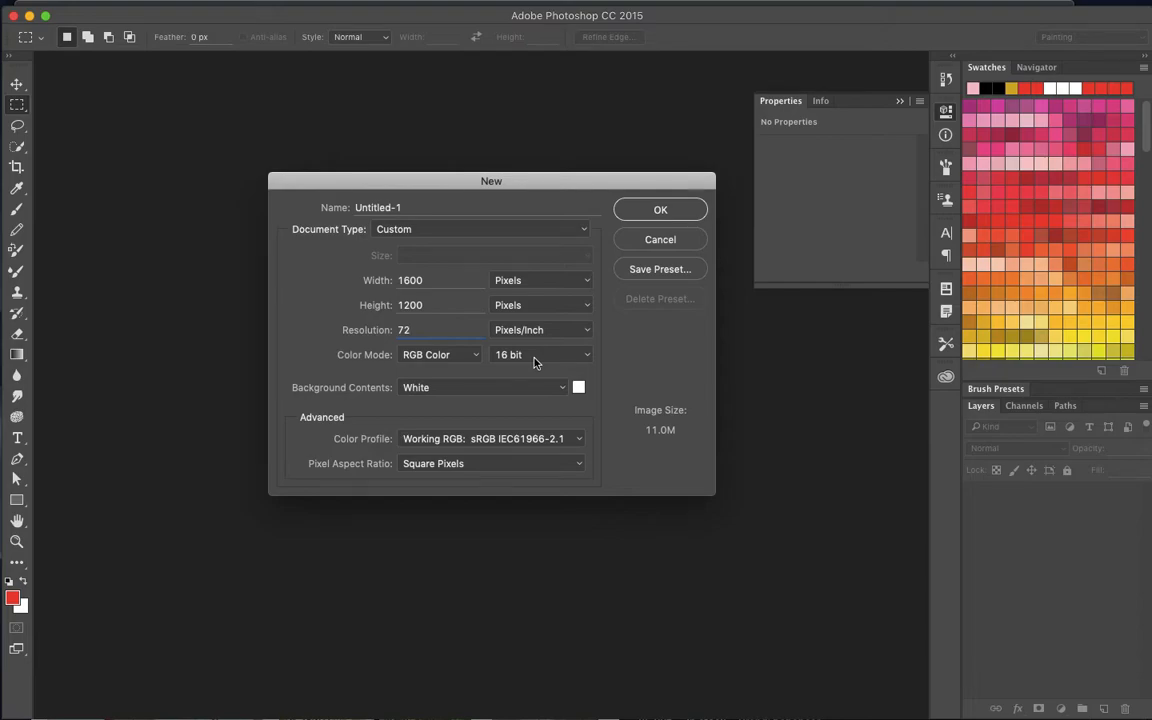
pyautogui.click(533, 364)
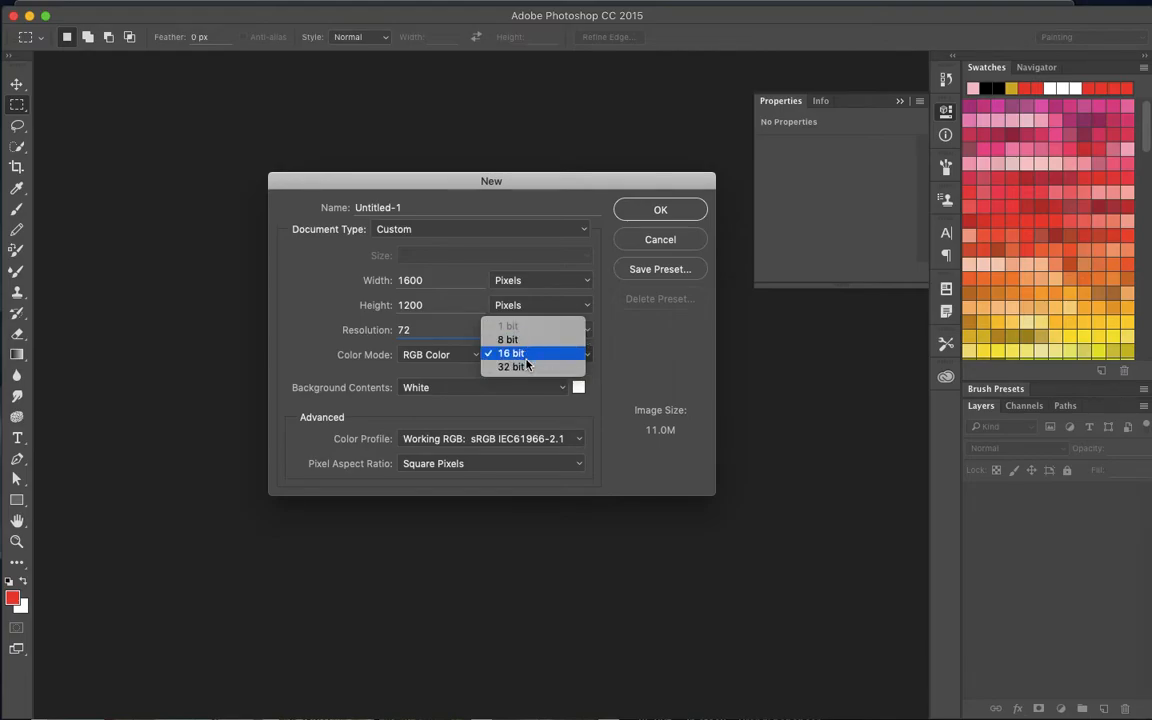
pyautogui.click(527, 354)
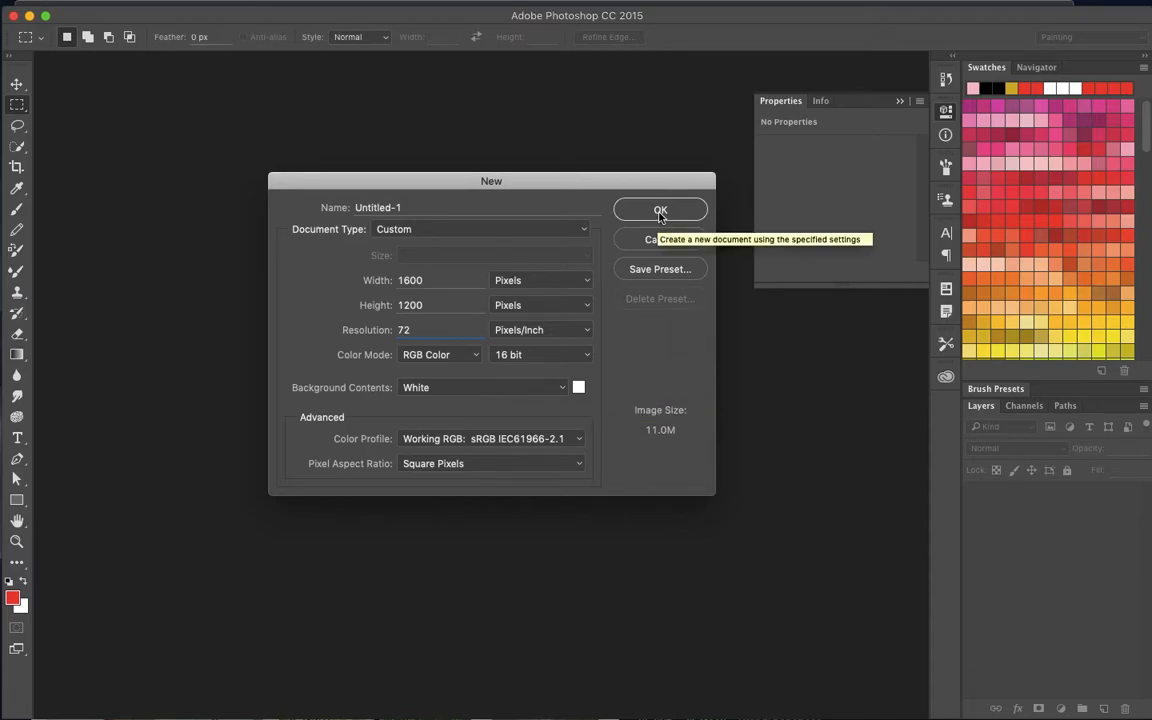
# - Name the document "Learn to make a pattern" and create it
pyautogui.click(429, 203)
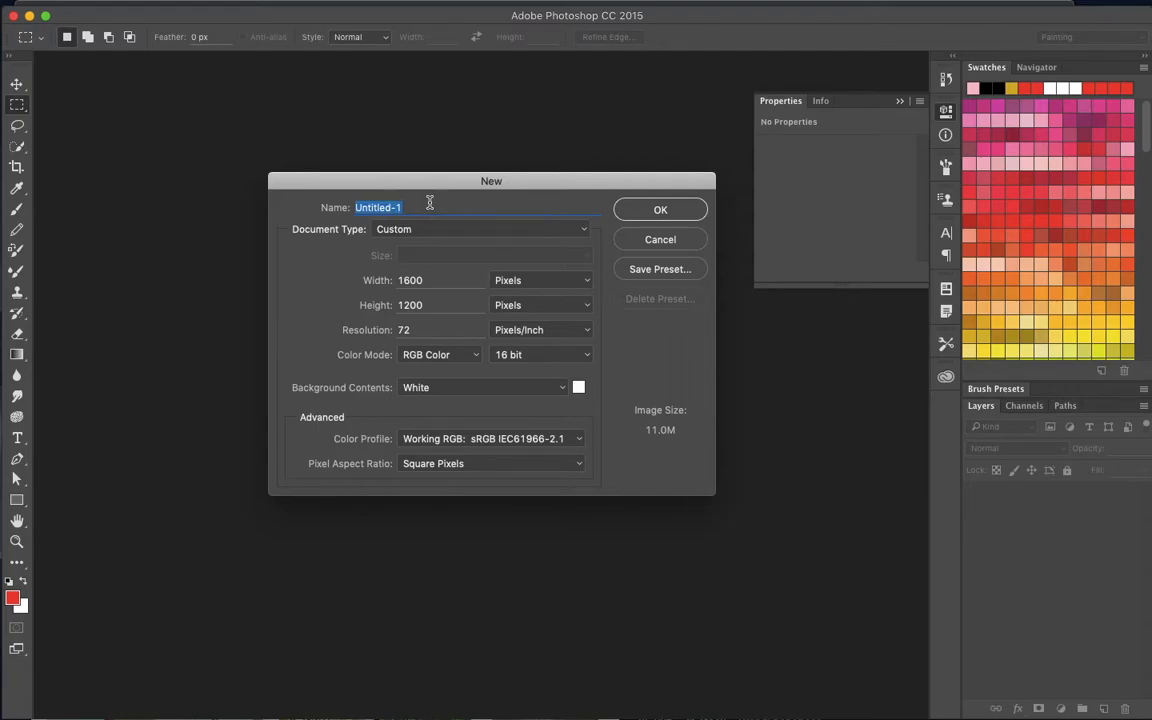
pyautogui.write('Lear ic')
pyautogui.press('BackSpace')
pyautogui.press('BackSpace')
pyautogui.press('BackSpace')
pyautogui.press('BackSpace')
pyautogui.write('rn to make a pattern')
pyautogui.click(644, 208)
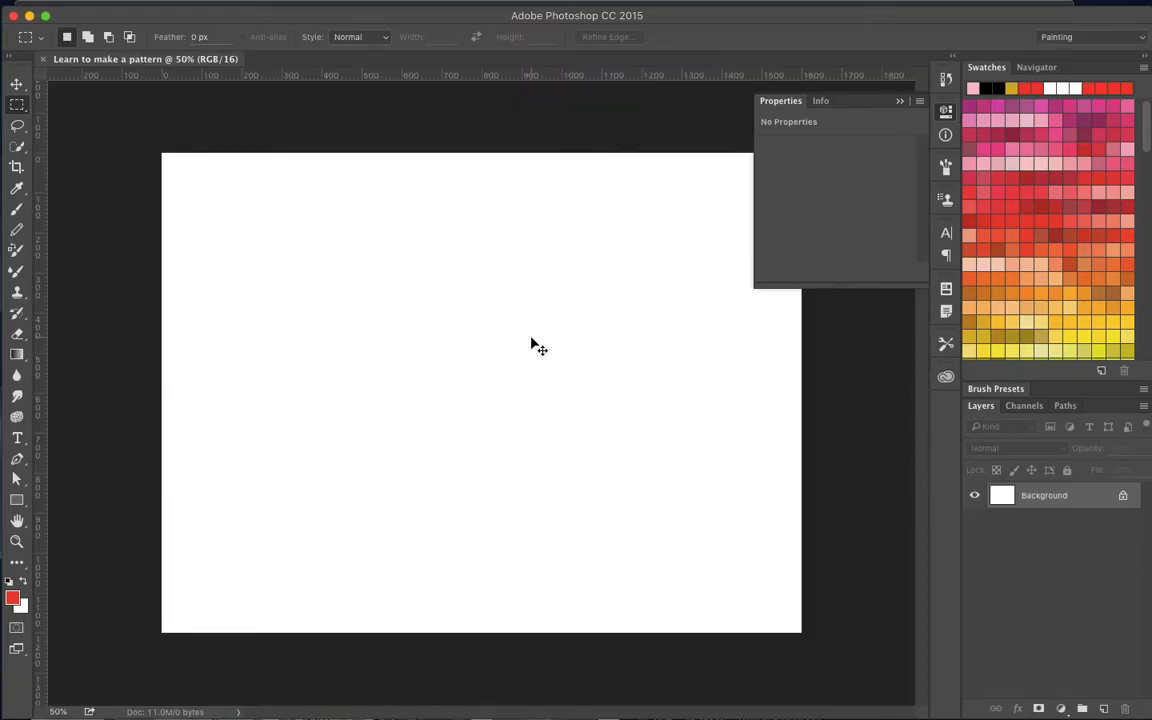
# - Switch to Chrome and examine the peacock feather fabric preview and its details in the "big bird feathers" image results
pyautogui.press('super+Tab')
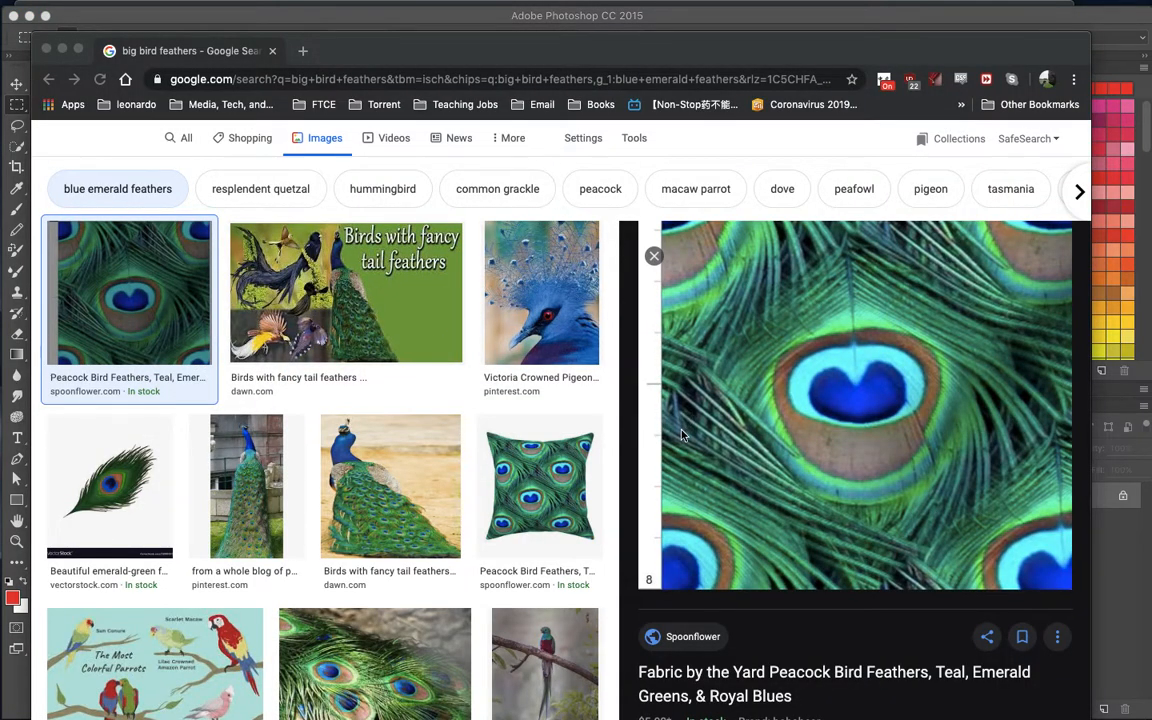
pyautogui.scroll(1, 556, 438)
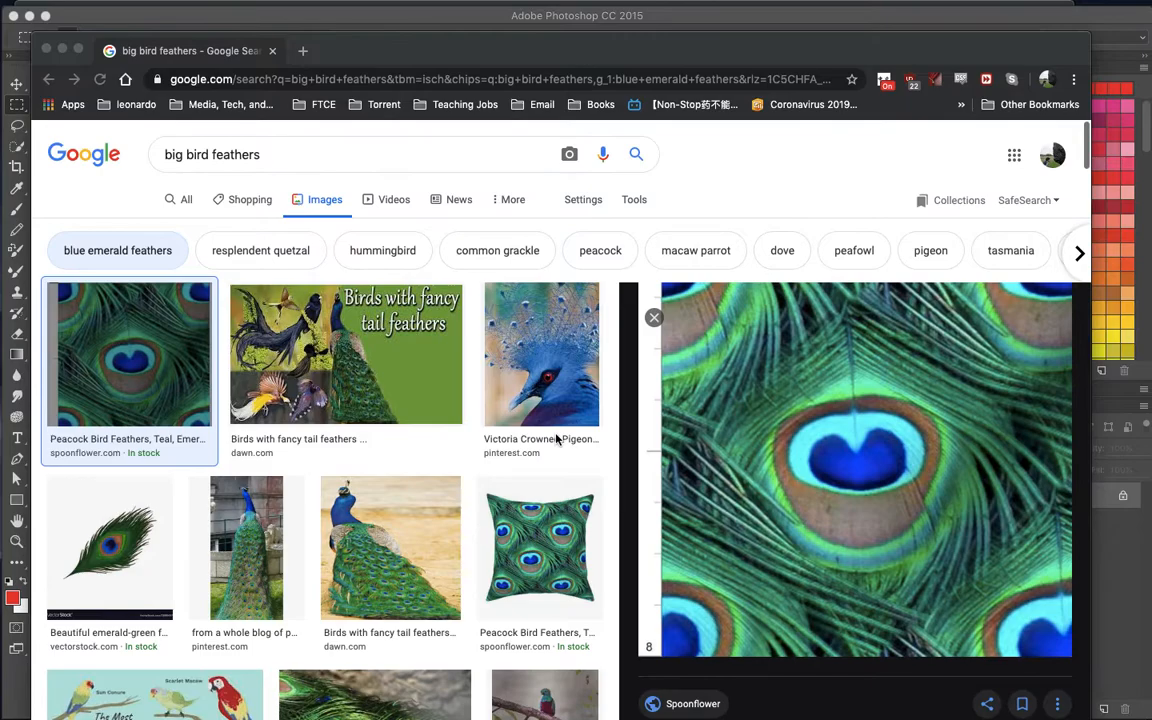
pyautogui.scroll(-1, 556, 438)
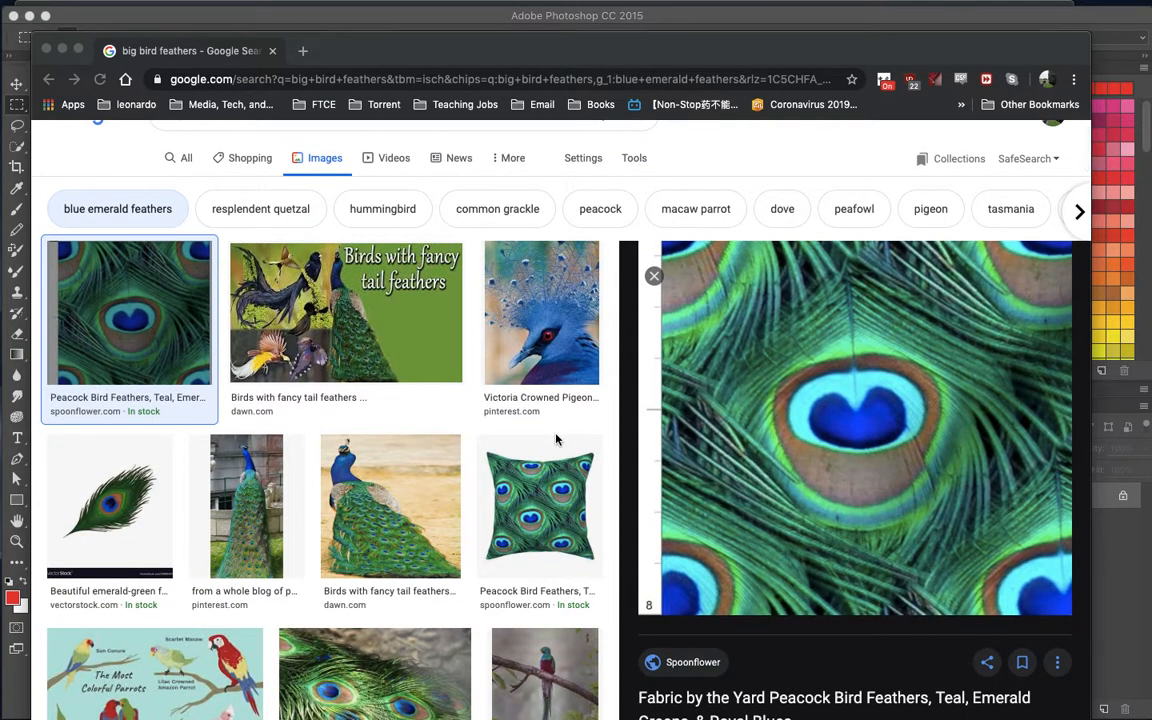
pyautogui.scroll(-3, 743, 424)
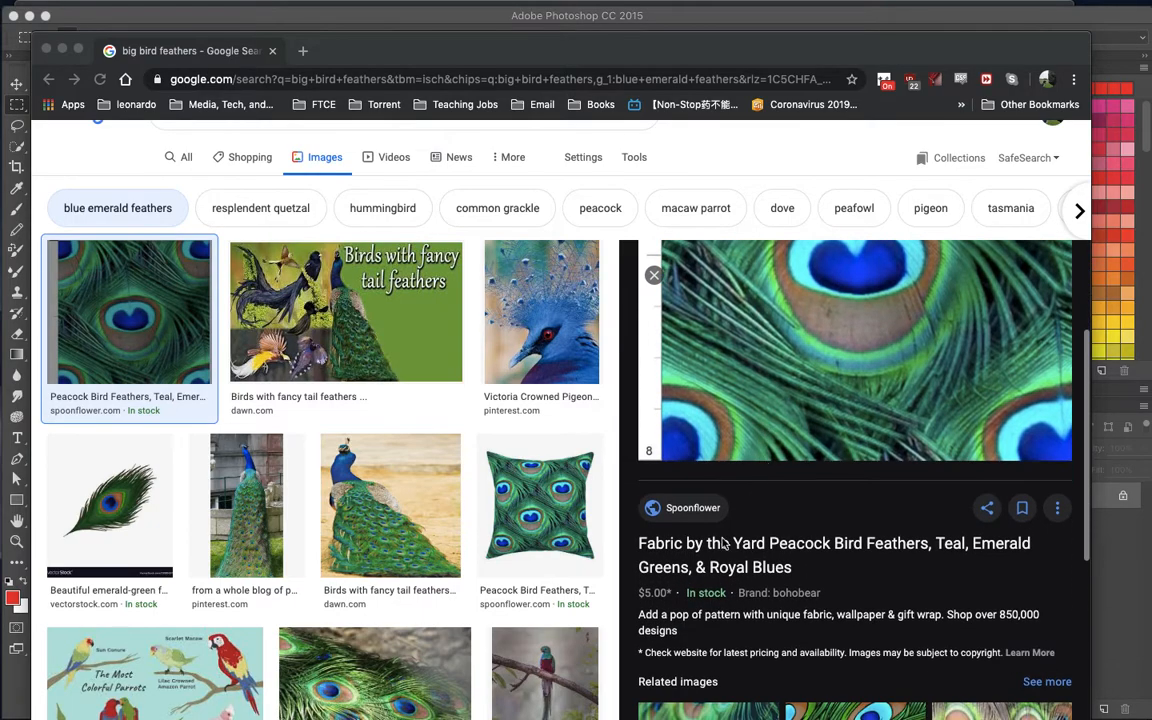
pyautogui.scroll(-2, 730, 452)
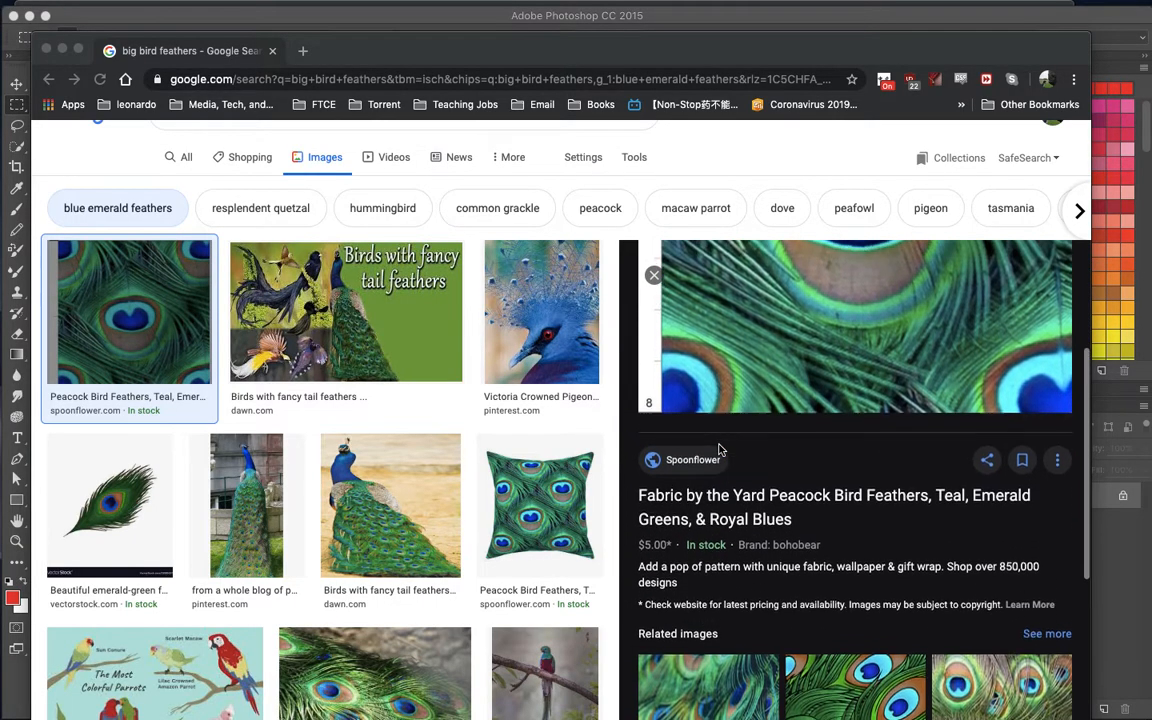
pyautogui.scroll(5, 718, 450)
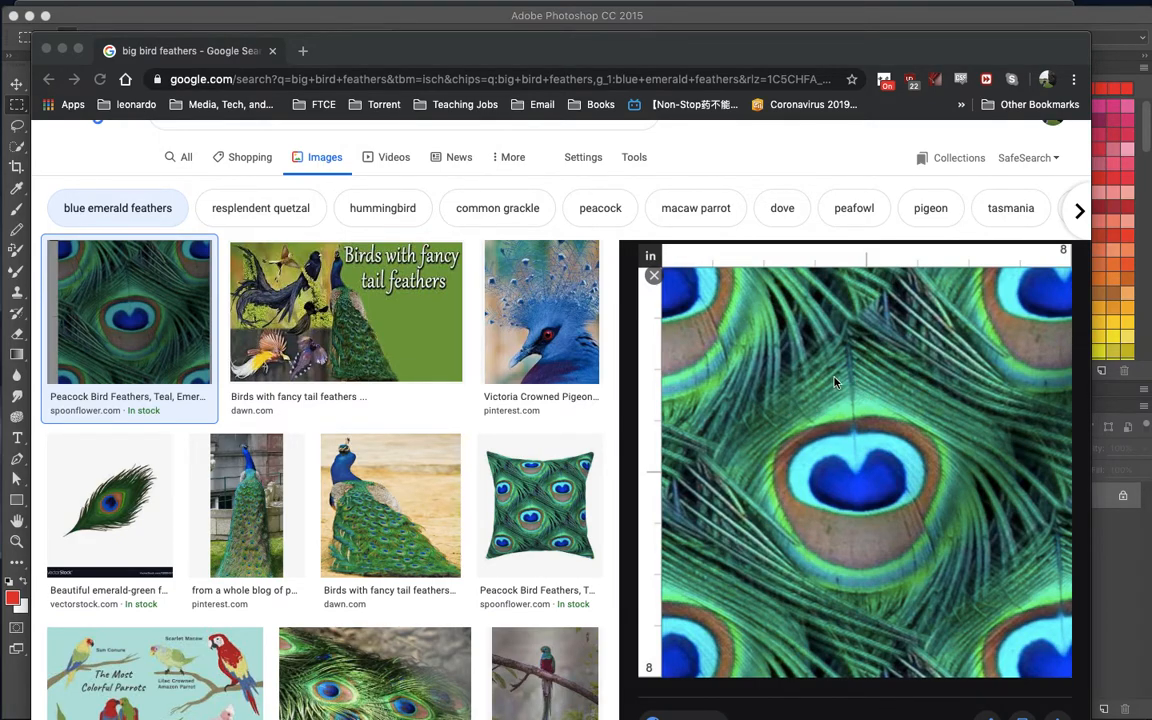
# - Open the peacock feather fabric's Spoonflower page and examine its pattern swatch and product photos
pyautogui.click(835, 381)
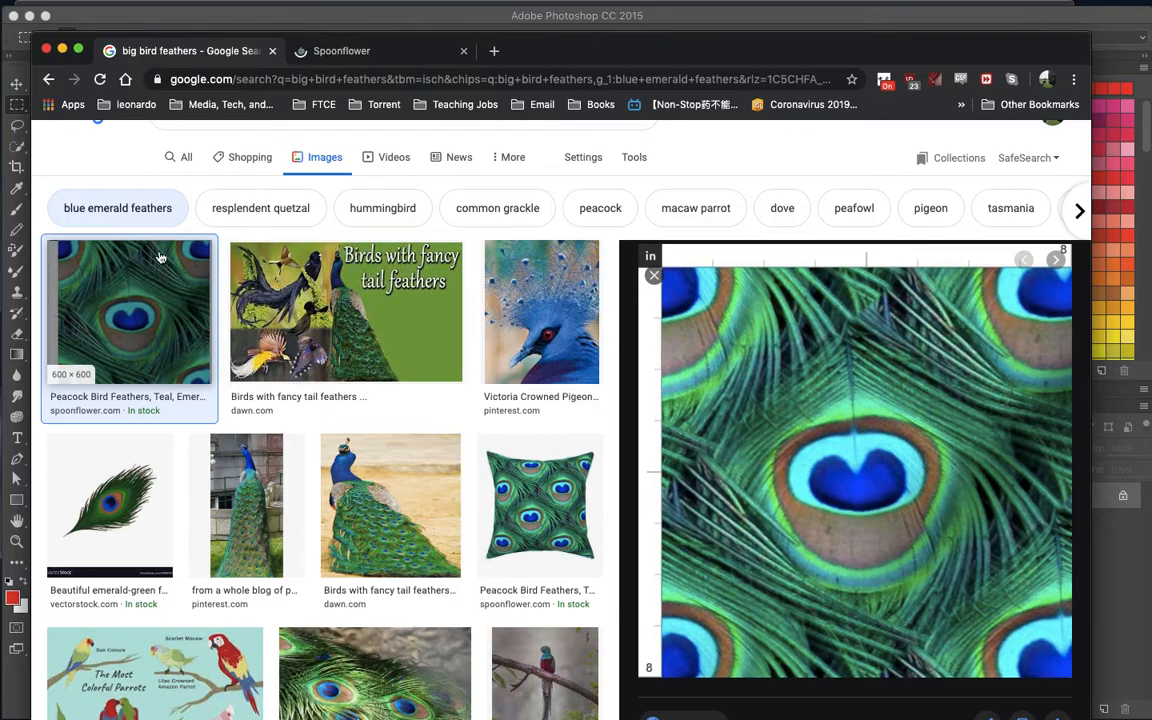
pyautogui.click(160, 333)
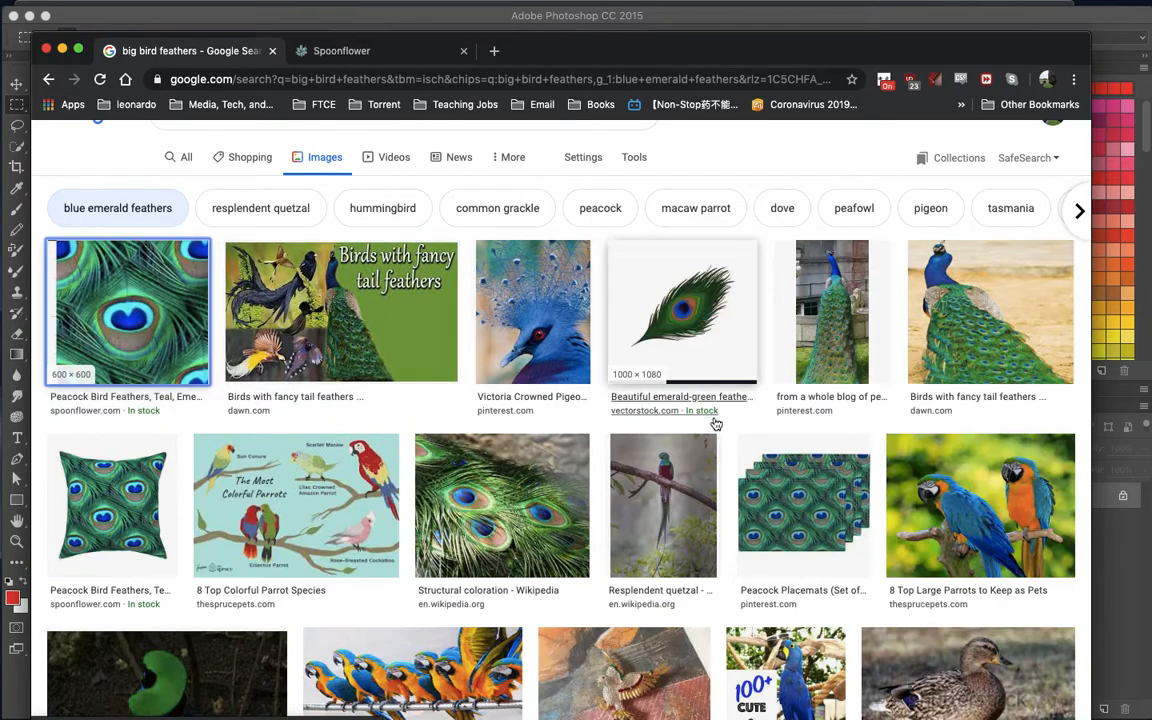
pyautogui.click(160, 310)
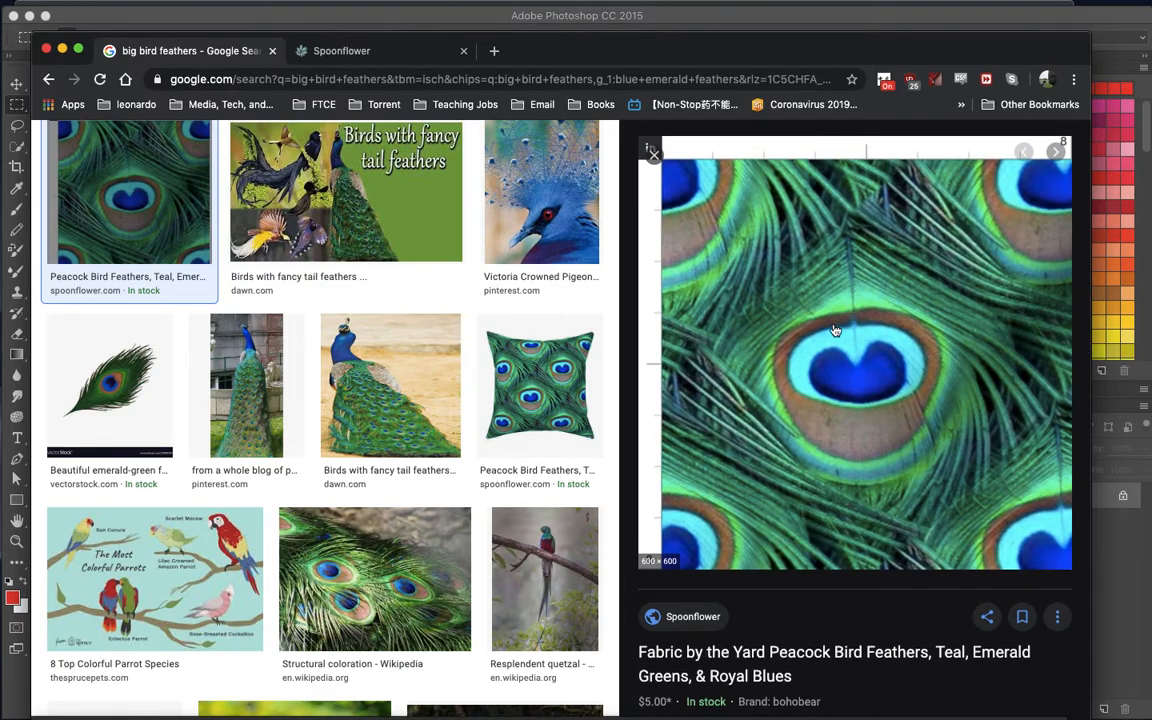
pyautogui.click(380, 55)
pyautogui.scroll(-1, 197, 359)
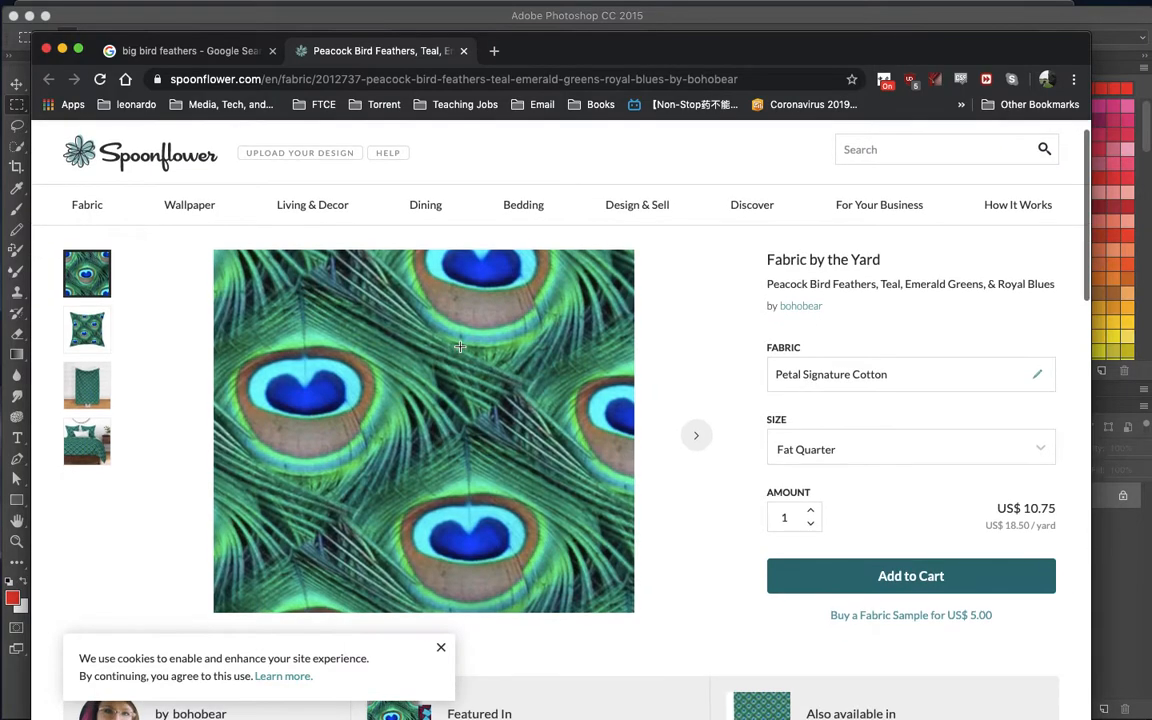
pyautogui.click(90, 355)
pyautogui.click(97, 398)
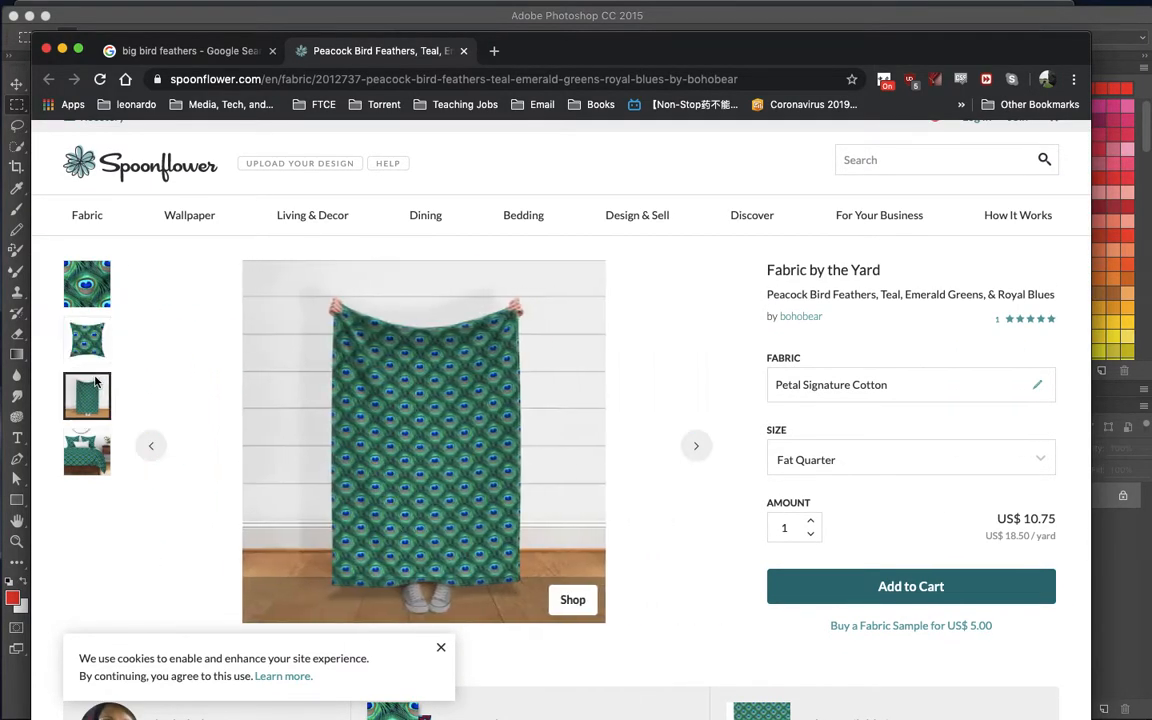
pyautogui.click(98, 442)
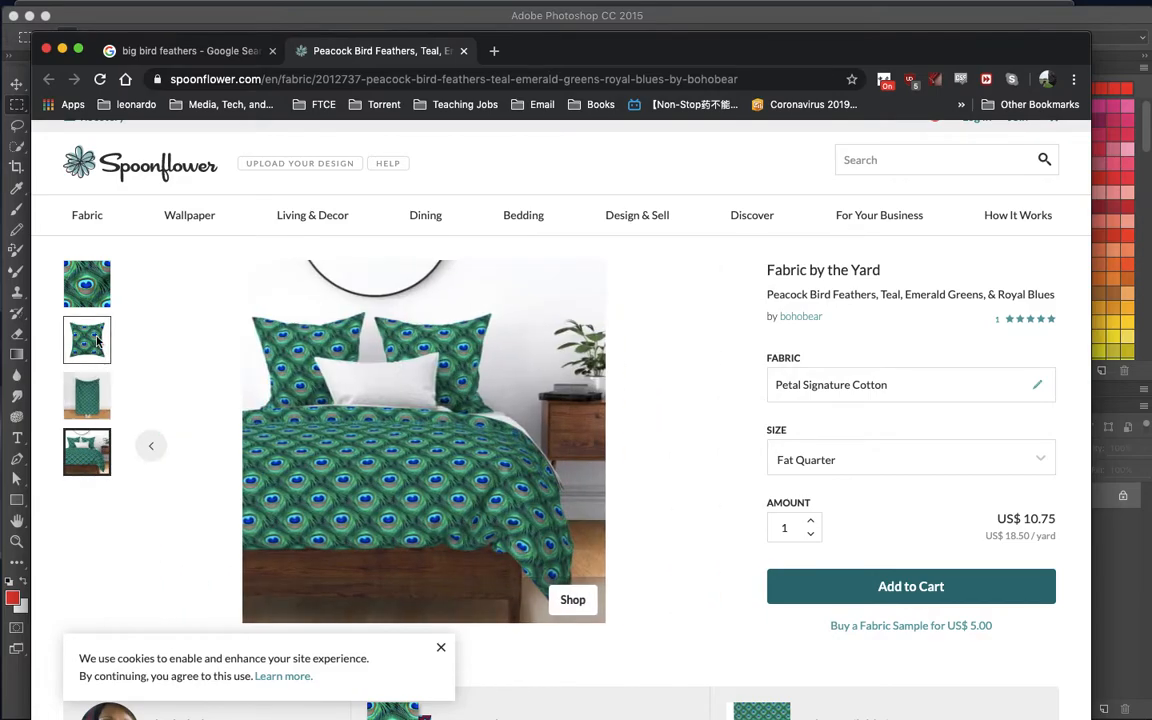
pyautogui.click(90, 293)
pyautogui.scroll(-3, 316, 532)
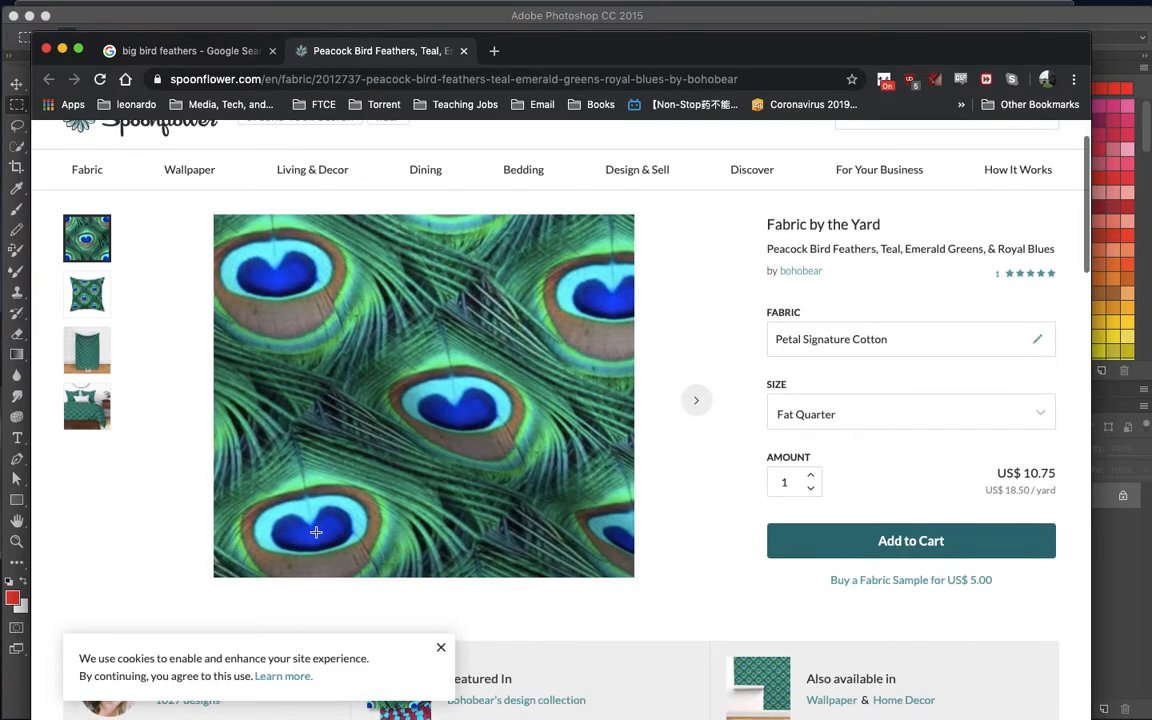
pyautogui.scroll(1, 316, 532)
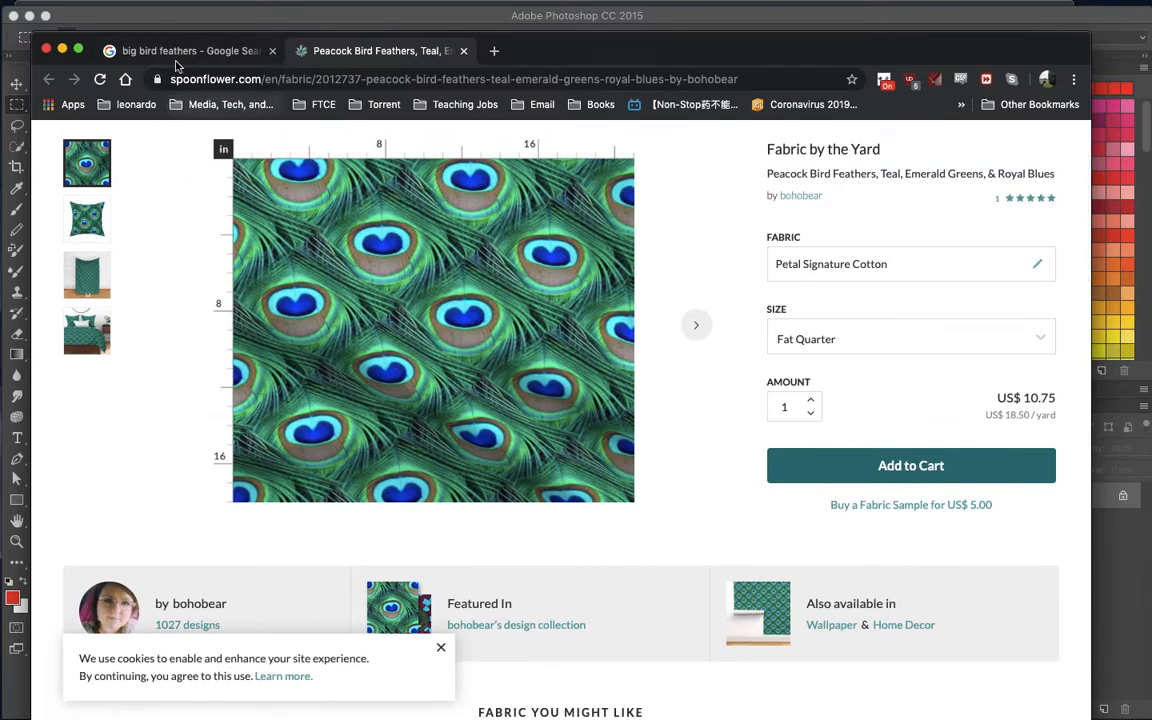
# - Return to the Google image results and copy the enlarged peacock feather fabric image
pyautogui.click(200, 58)
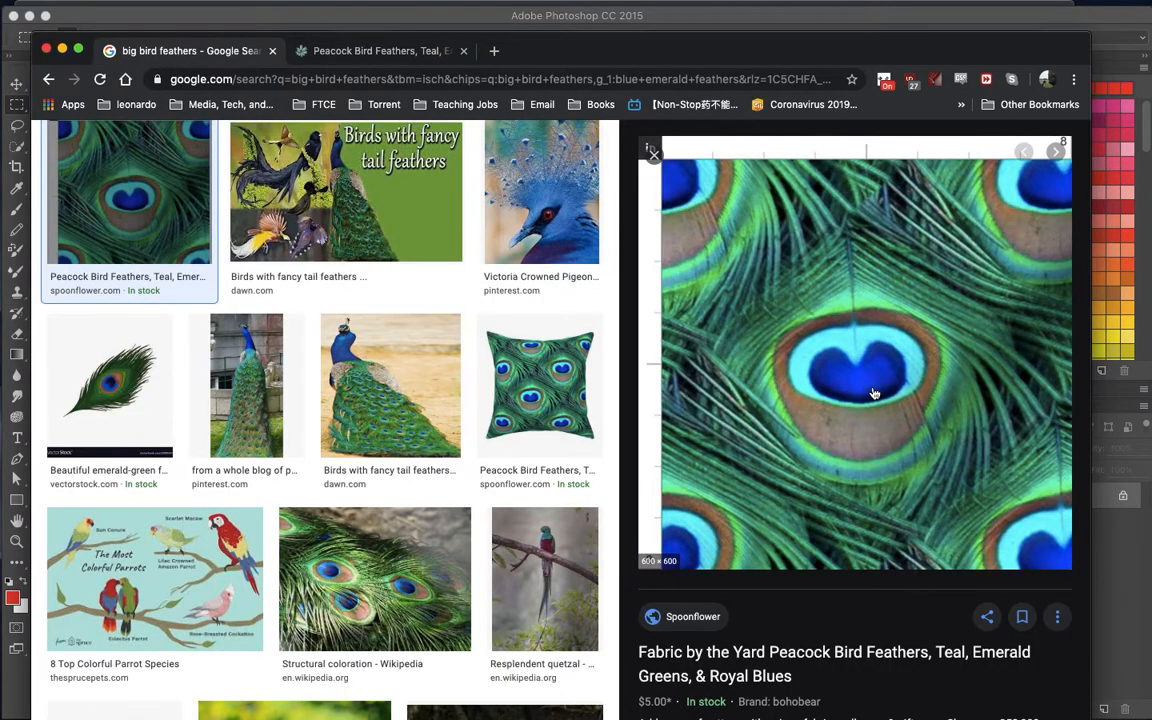
pyautogui.rightClick(783, 276)
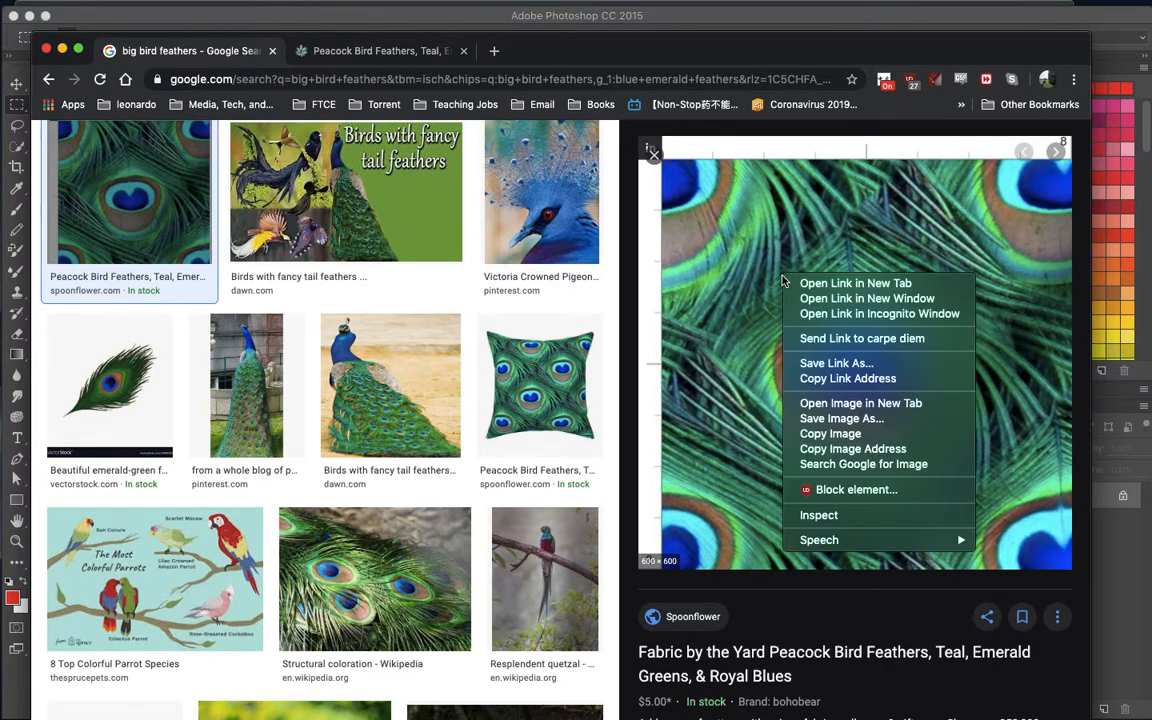
pyautogui.click(850, 441)
pyautogui.scroll(1, 120, 208)
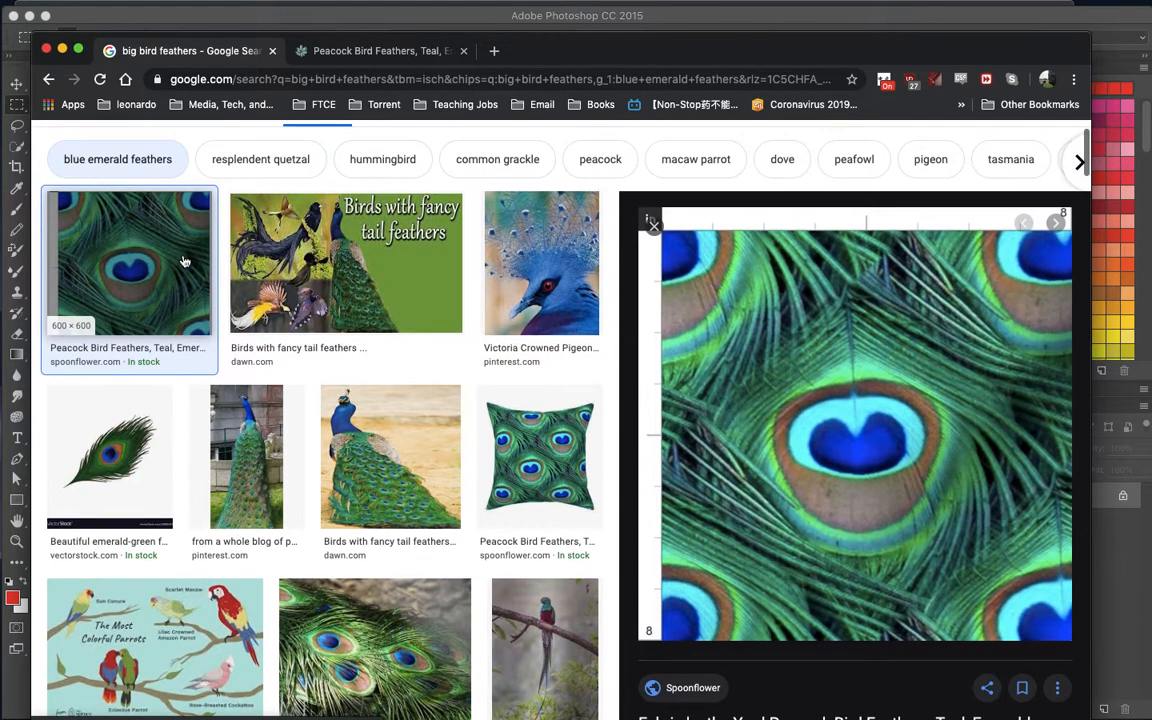
pyautogui.scroll(-2, 687, 469)
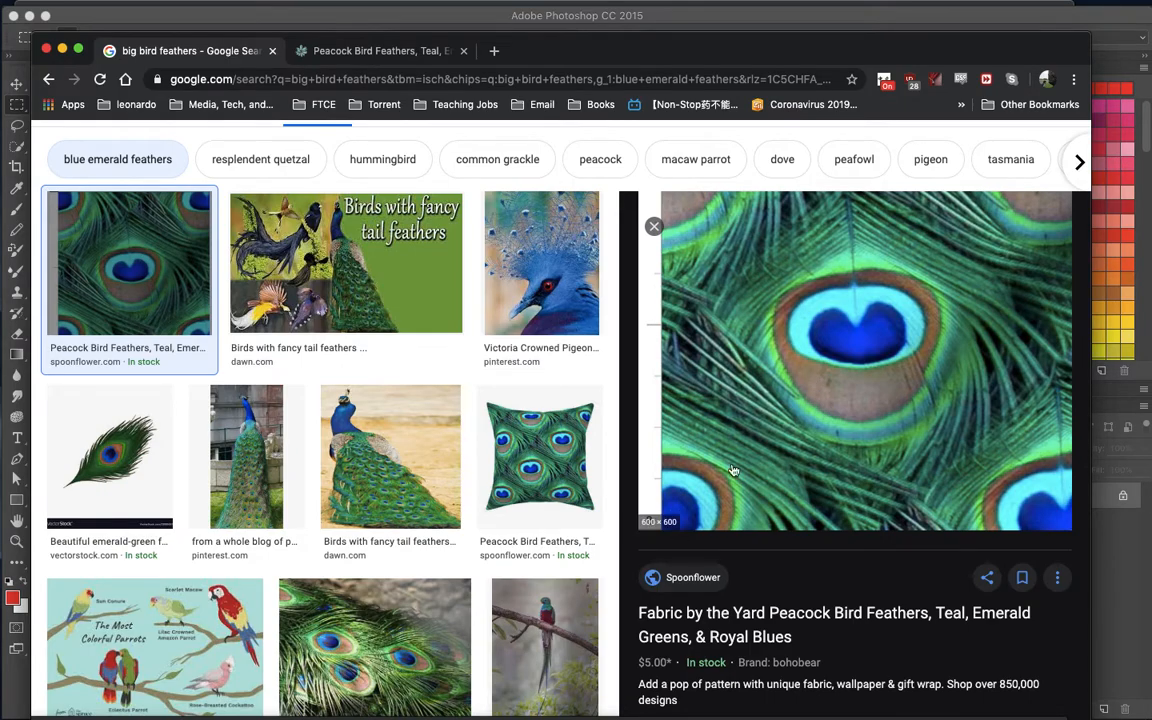
pyautogui.scroll(2, 715, 488)
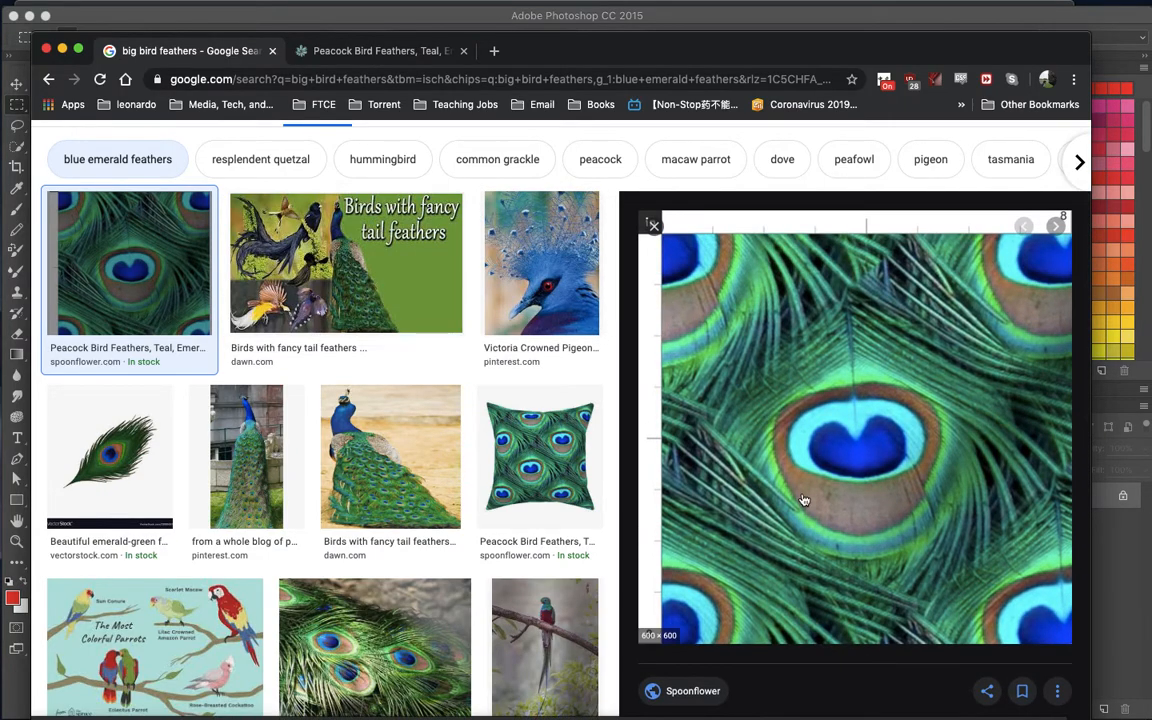
pyautogui.scroll(-1, 803, 500)
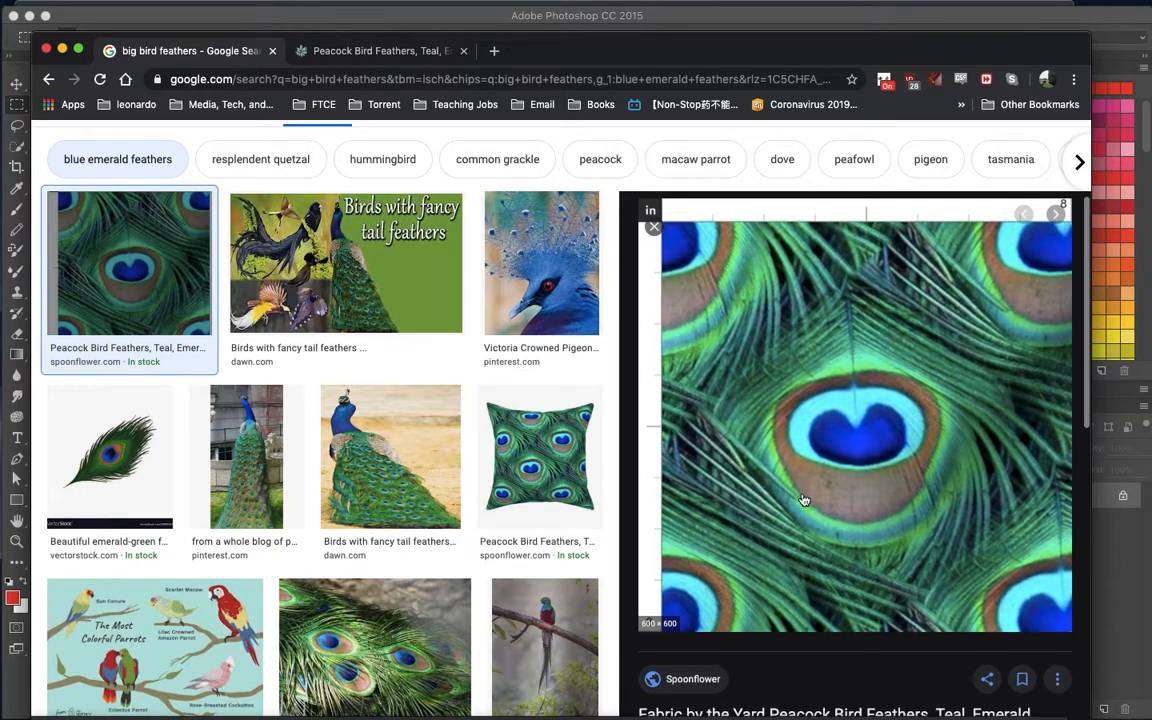
pyautogui.scroll(-3, 803, 500)
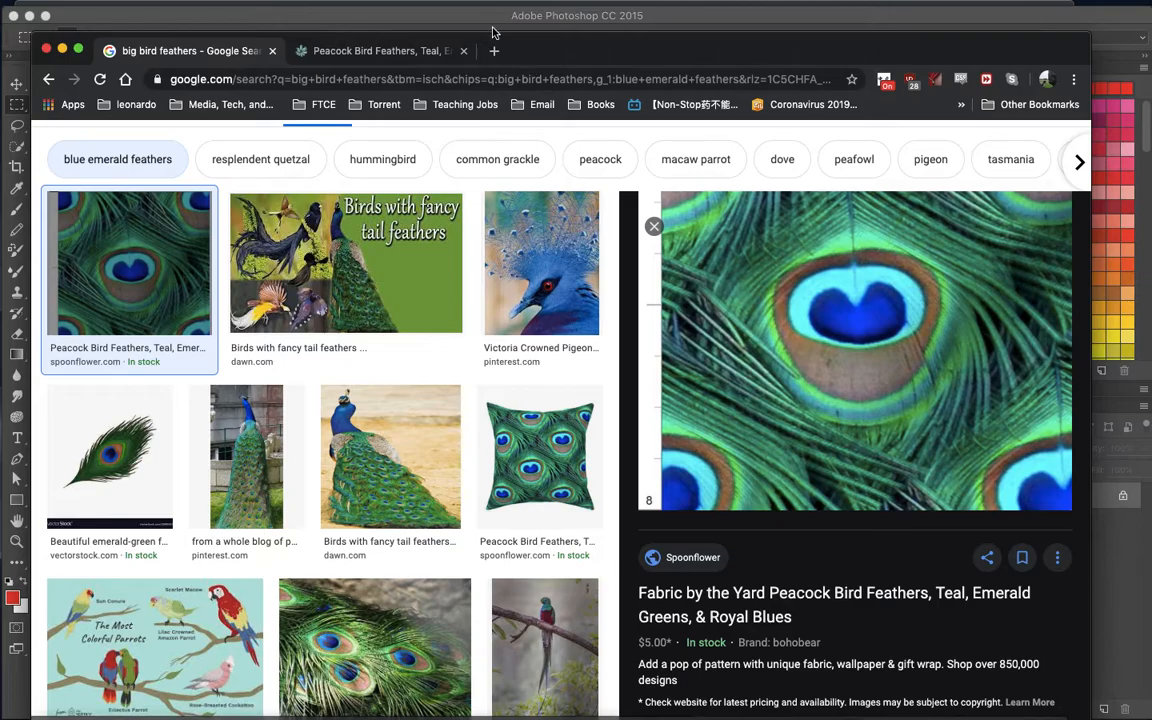
pyautogui.moveTo(513, 48); pyautogui.dragTo(573, 92)
# - Switch to Photoshop and paste the copied peacock feather image into the "Learn to make a pattern" document
pyautogui.click(530, 21)
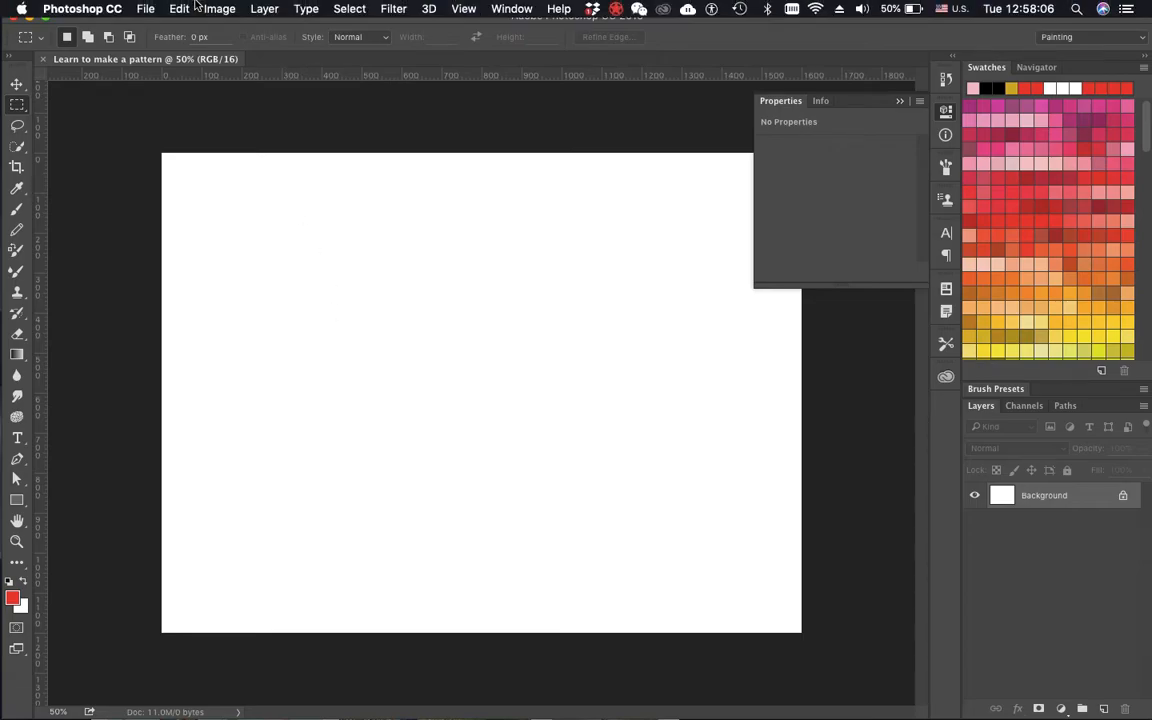
pyautogui.click(179, 9)
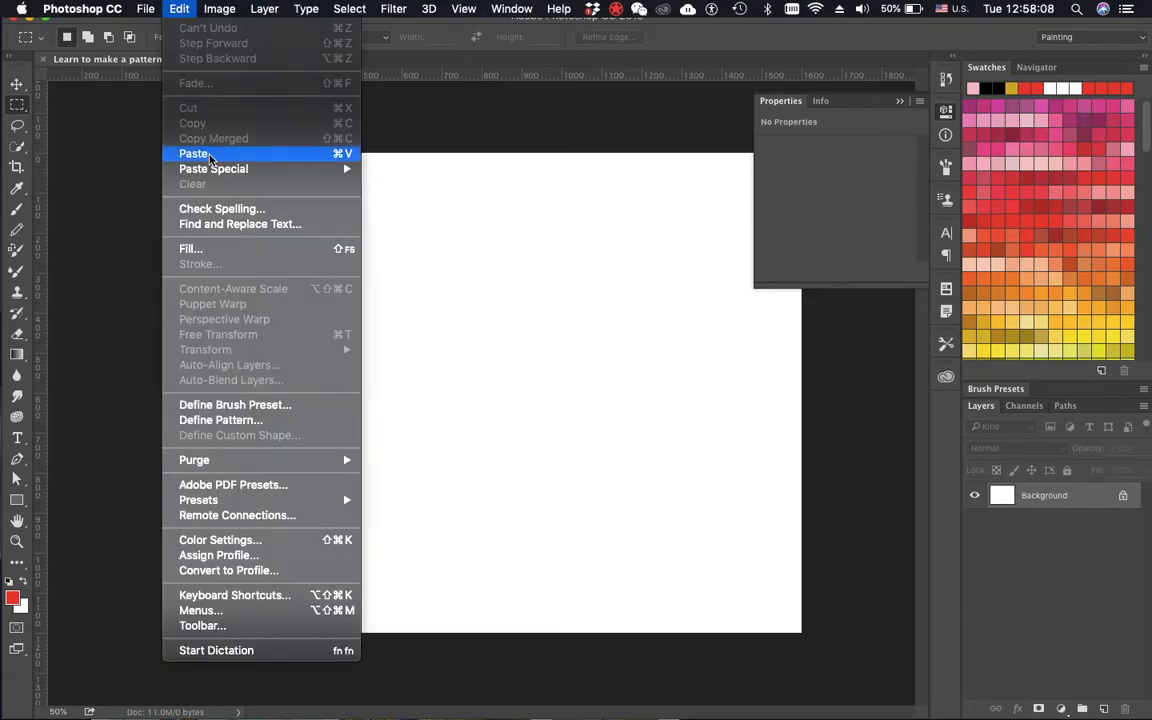
pyautogui.press('super+v')
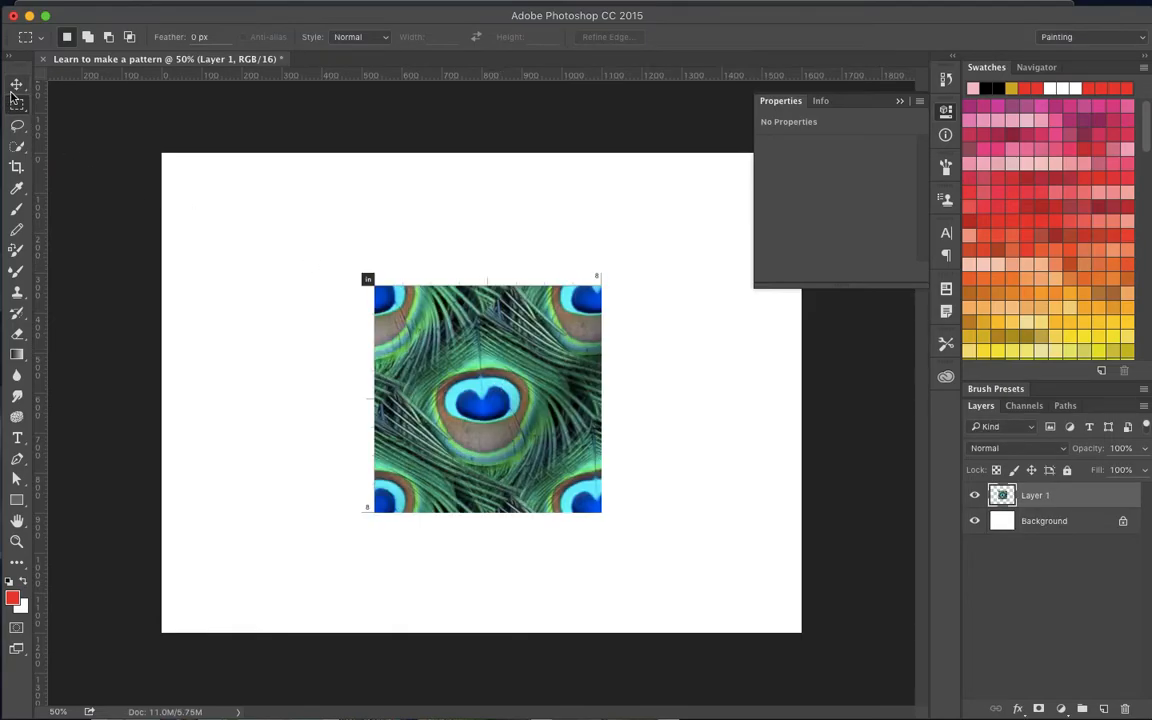
# - Rename the pasted image's layer "Base image"
pyautogui.doubleClick(1036, 495)
pyautogui.write('Base image')
pyautogui.press('Return')
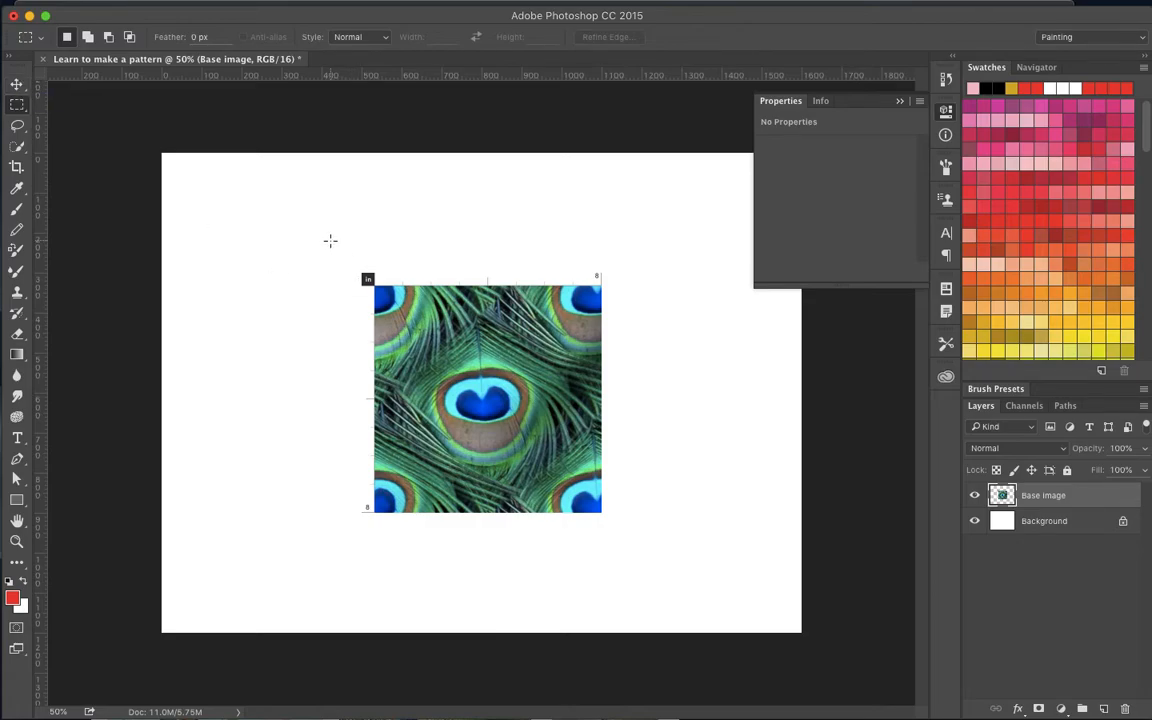
# - Draw a square of about 581 by 581 px over the peacock feather image with the Rectangle tool
pyautogui.press('v')
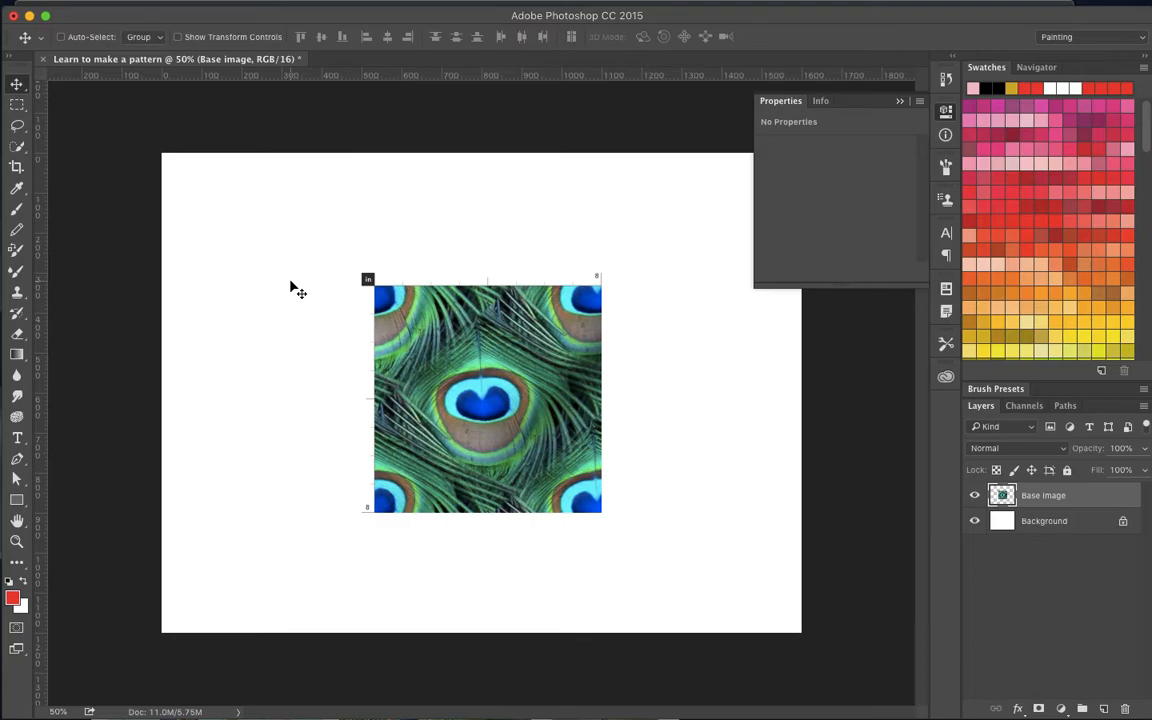
pyautogui.press('u')
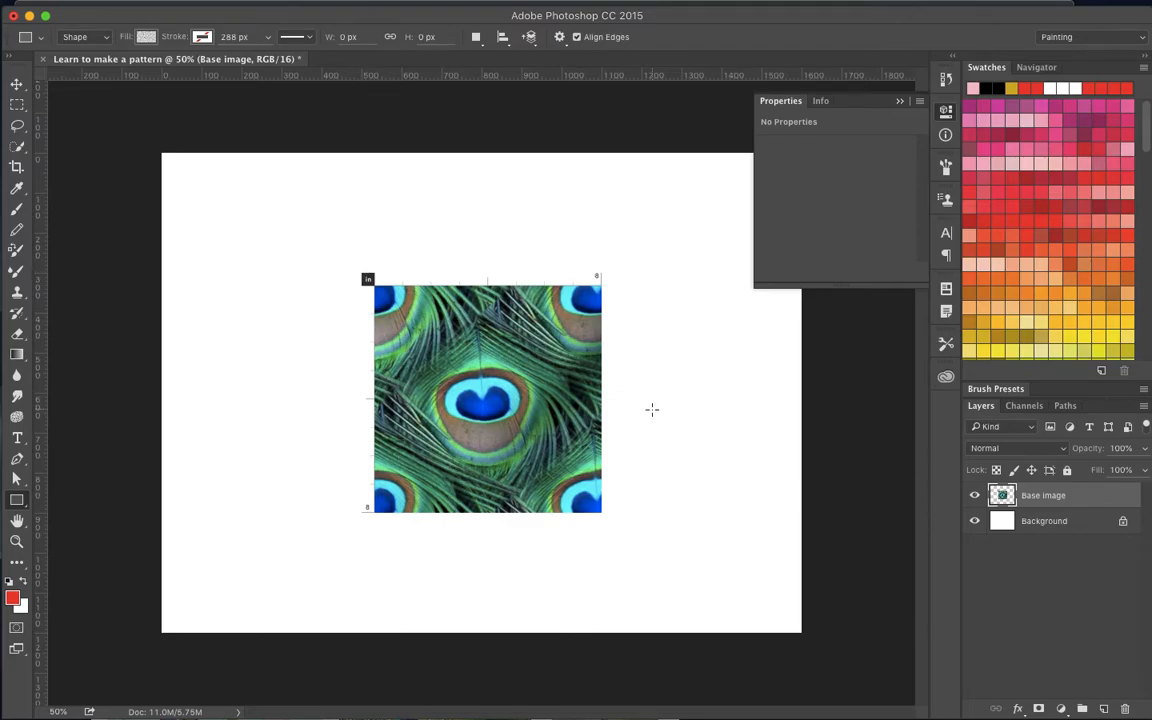
pyautogui.moveTo(364, 274); pyautogui.dragTo(598, 509)
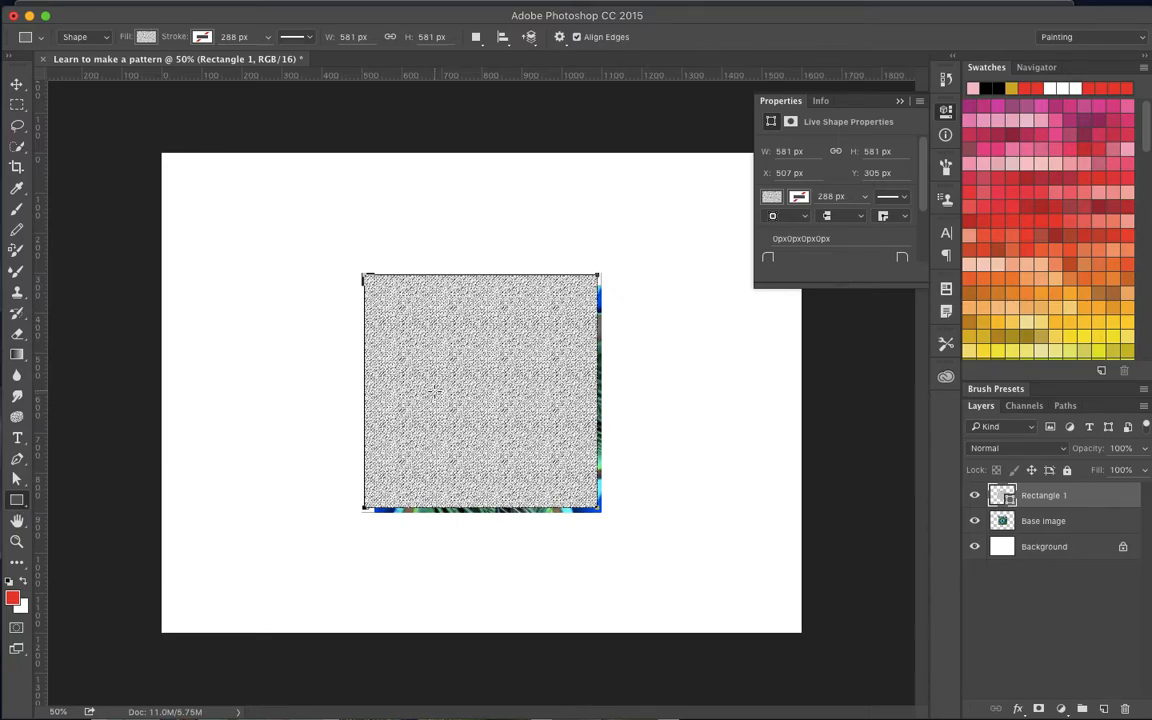
# - Undo the rectangle and restore it with Redo
pyautogui.press('Delete')
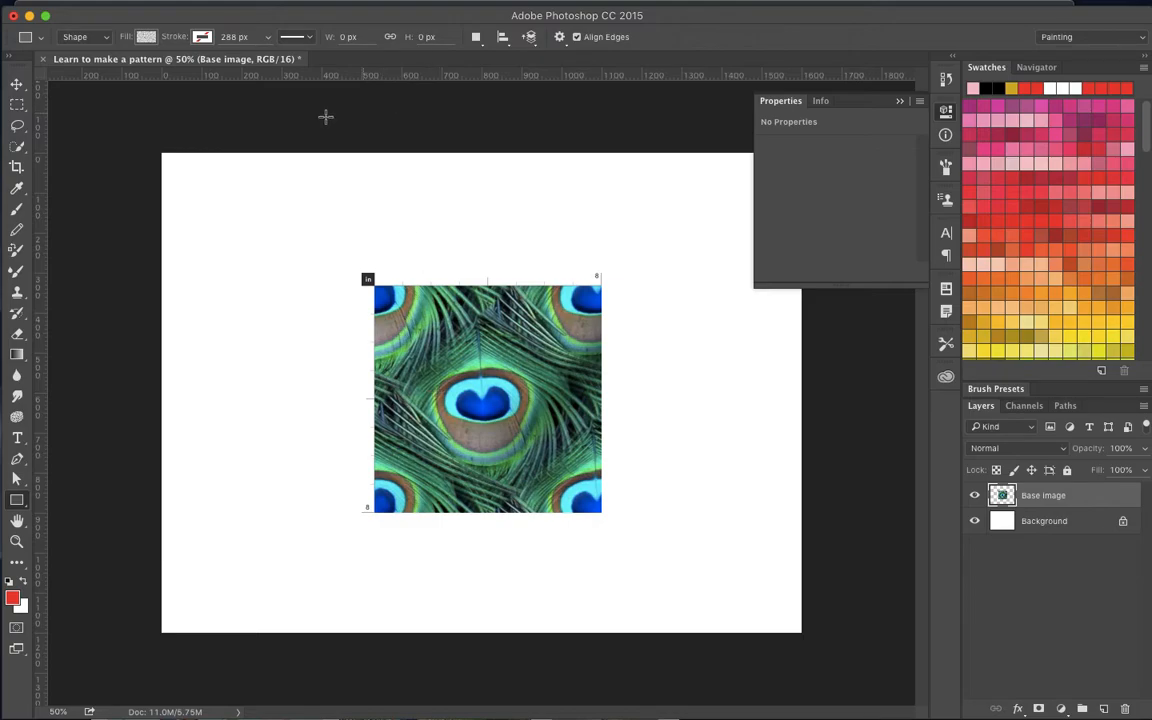
pyautogui.click(179, 9)
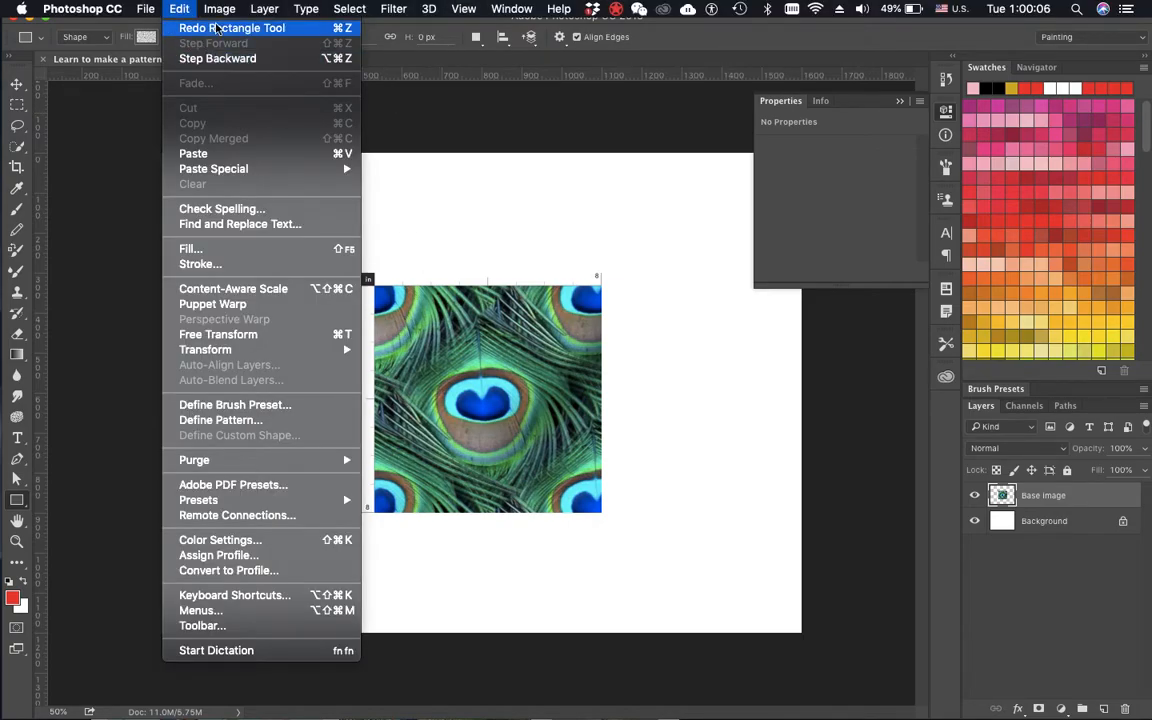
pyautogui.click(200, 28)
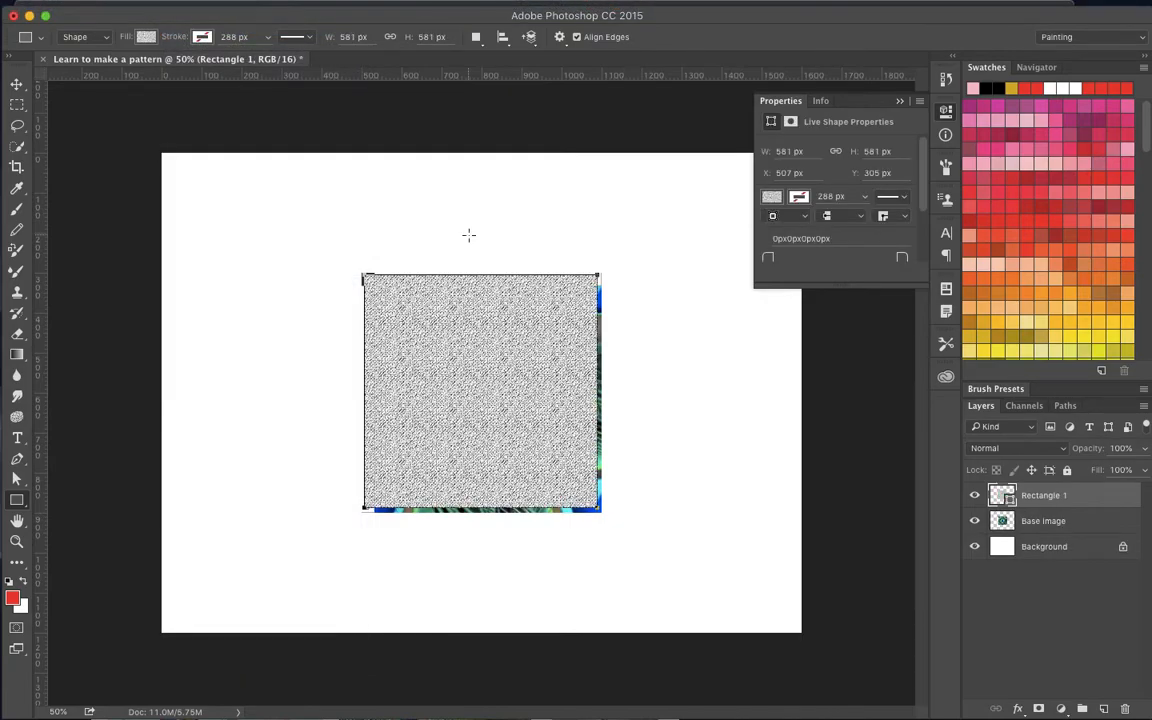
# - Show the document's History and enlarge its display vertically to make room for more states
pyautogui.moveTo(424, 6)
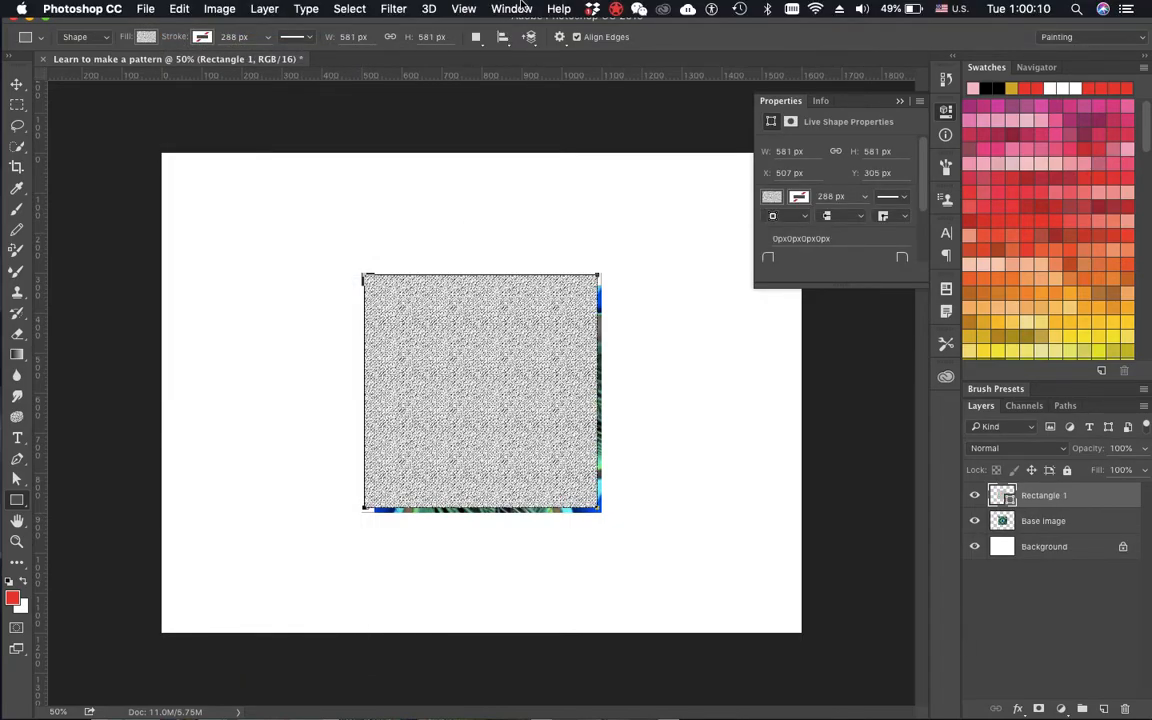
pyautogui.click(512, 9)
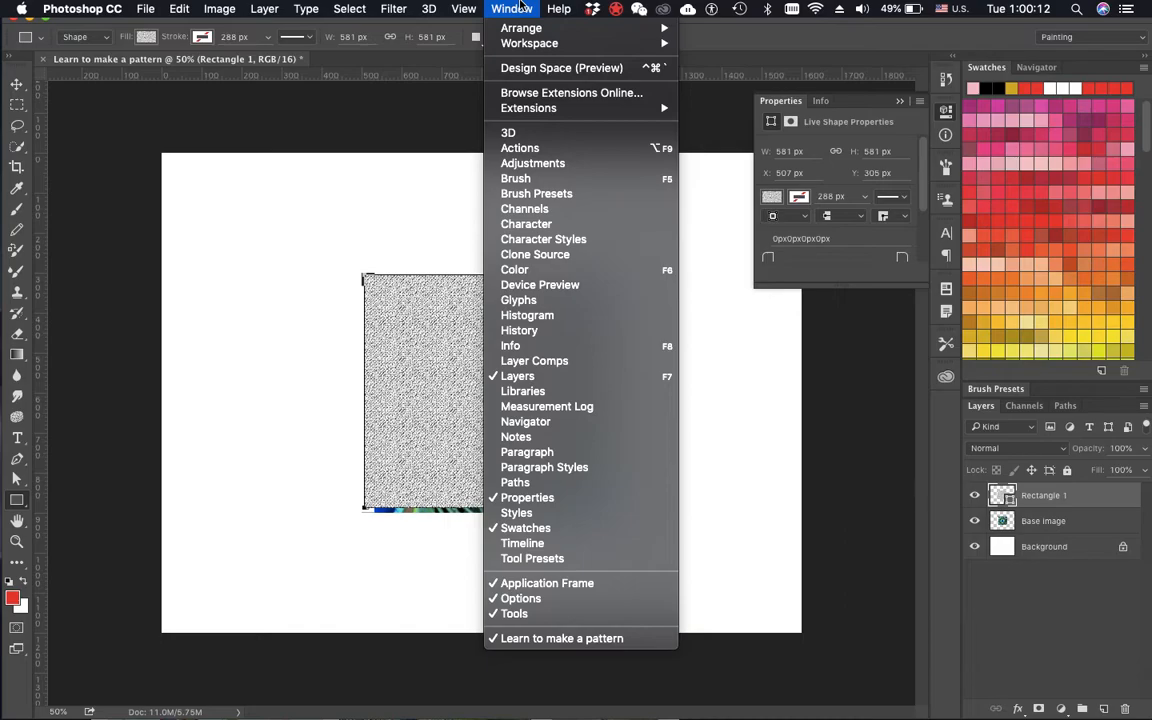
pyautogui.click(520, 331)
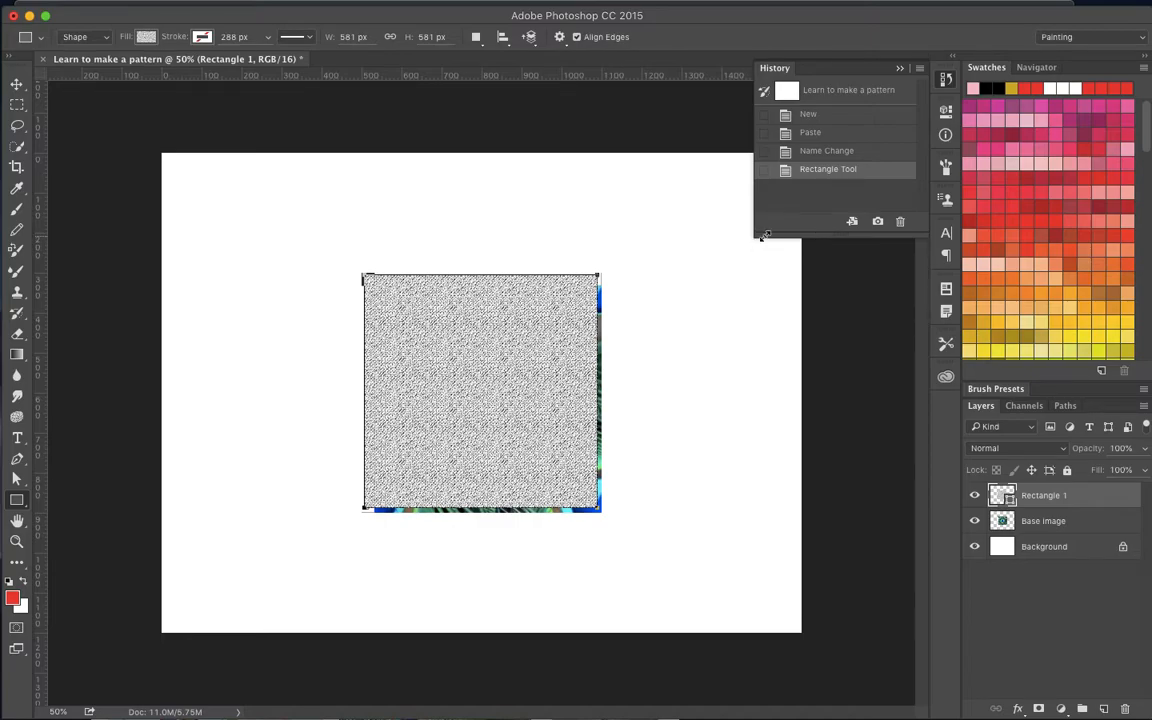
pyautogui.moveTo(767, 233); pyautogui.dragTo(772, 384)
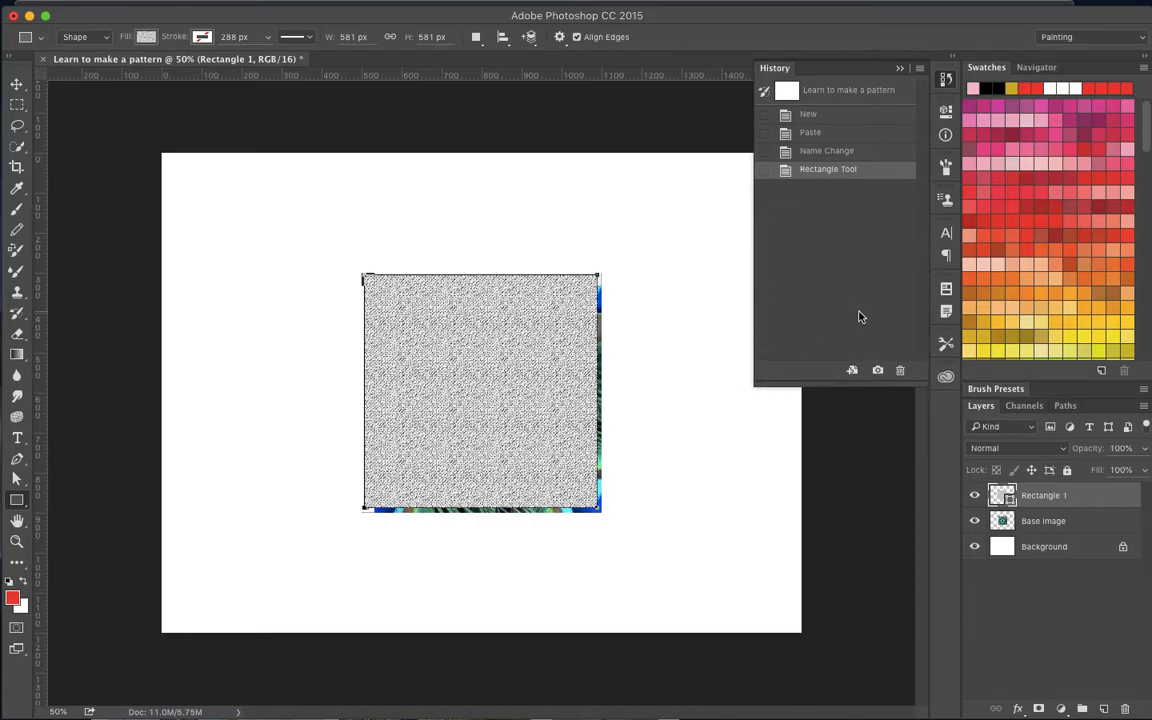
# - Revert the history to the layer Name Change state and select a square around the peacock feather image with the Rectangular Marquee
pyautogui.click(830, 151)
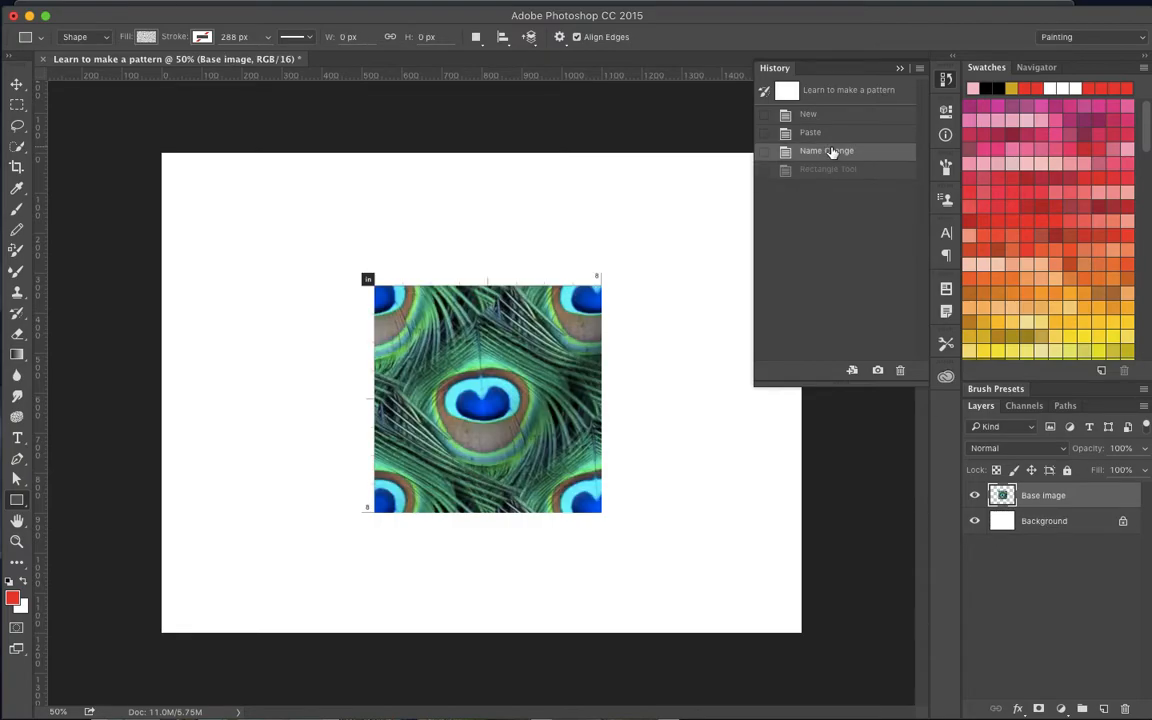
pyautogui.click(820, 116)
pyautogui.press('m')
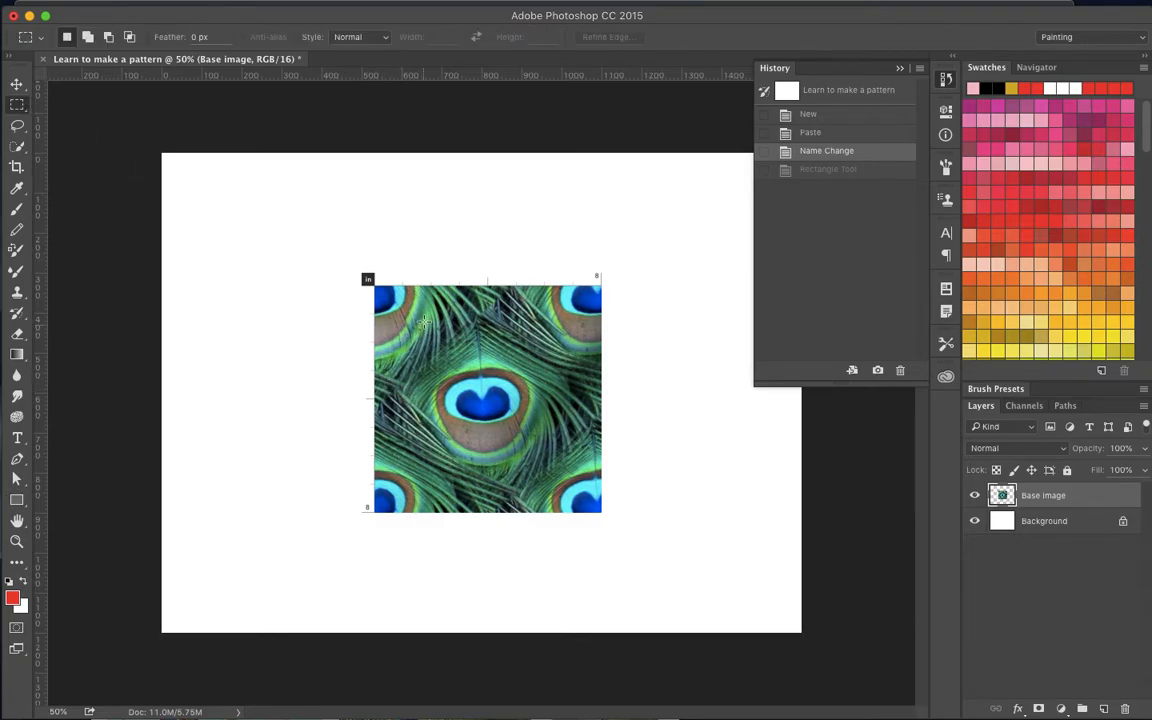
pyautogui.moveTo(370, 281); pyautogui.dragTo(598, 507)
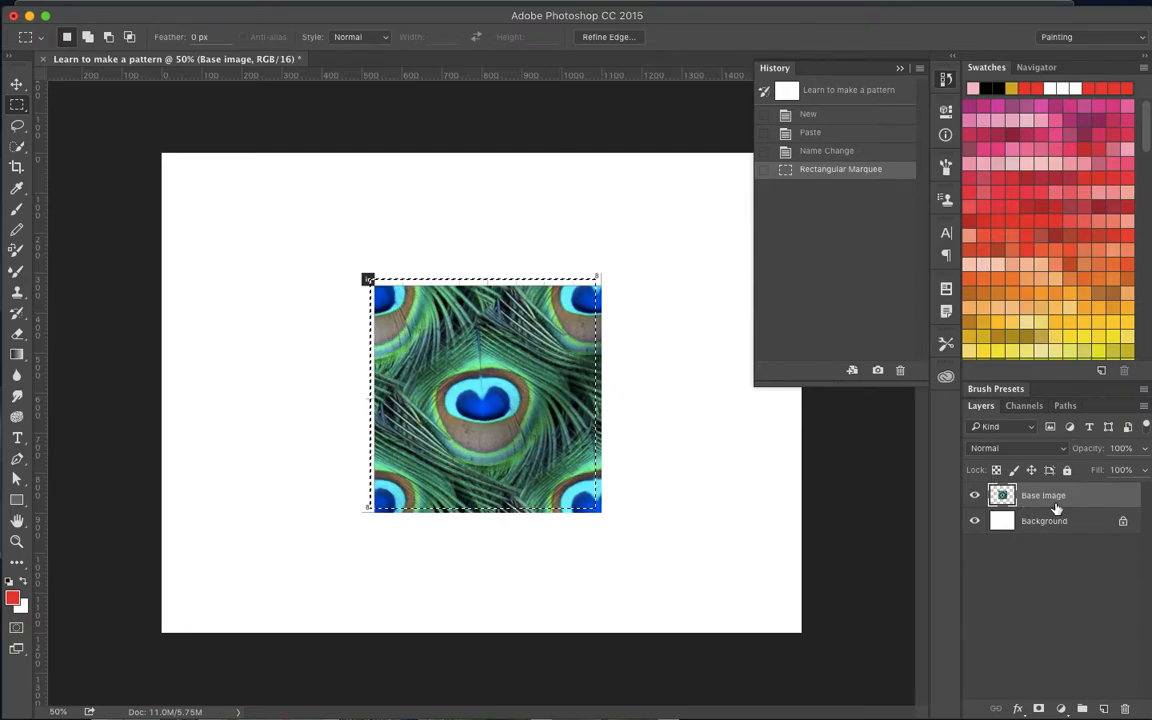
# - Define the selected feather area as a pattern named "Peacock 1"
pyautogui.click(179, 8)
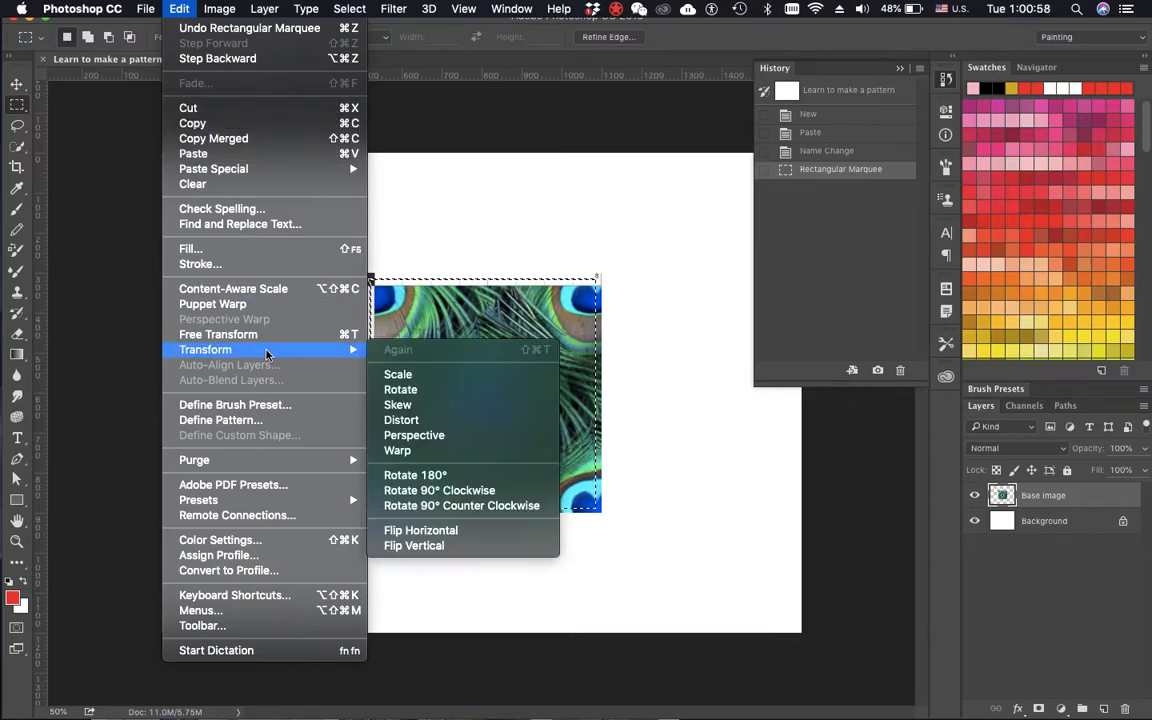
pyautogui.click(245, 421)
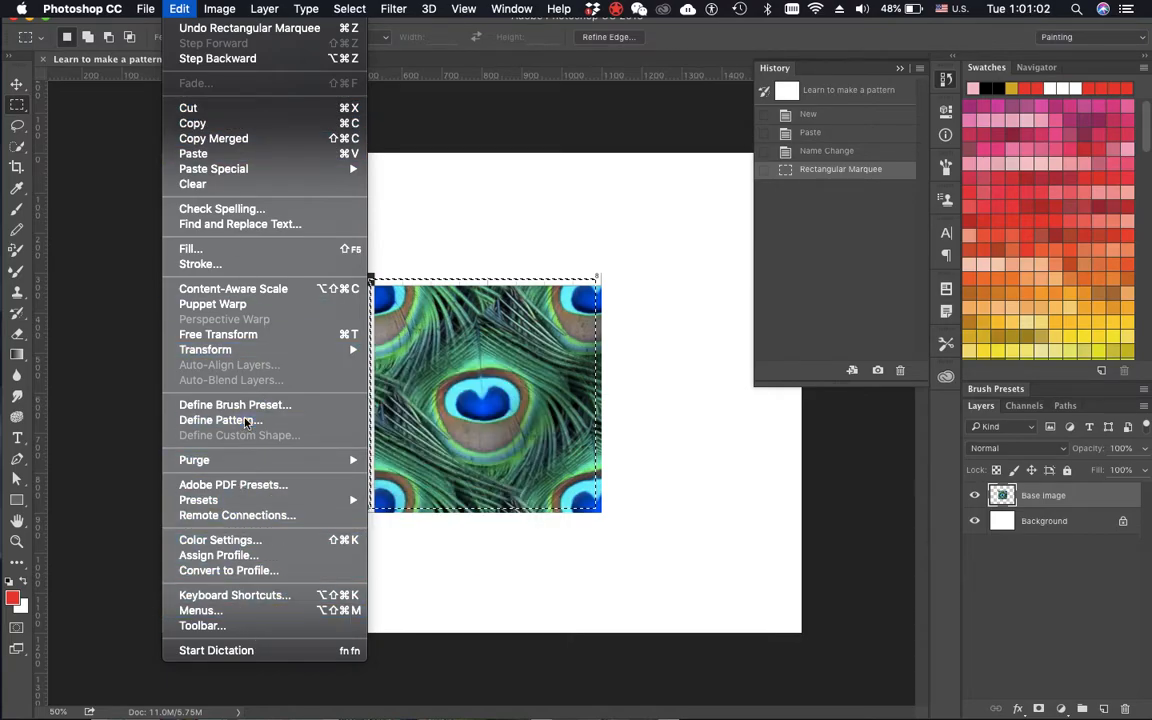
pyautogui.write('Peac')
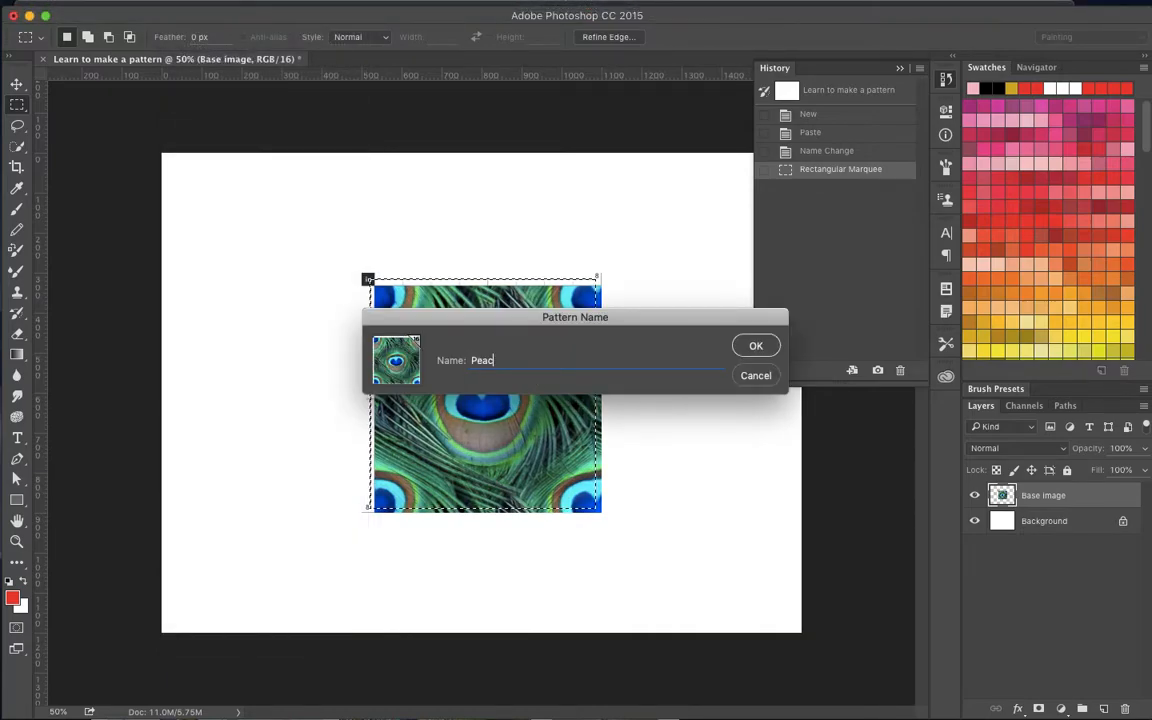
pyautogui.write('ock 1')
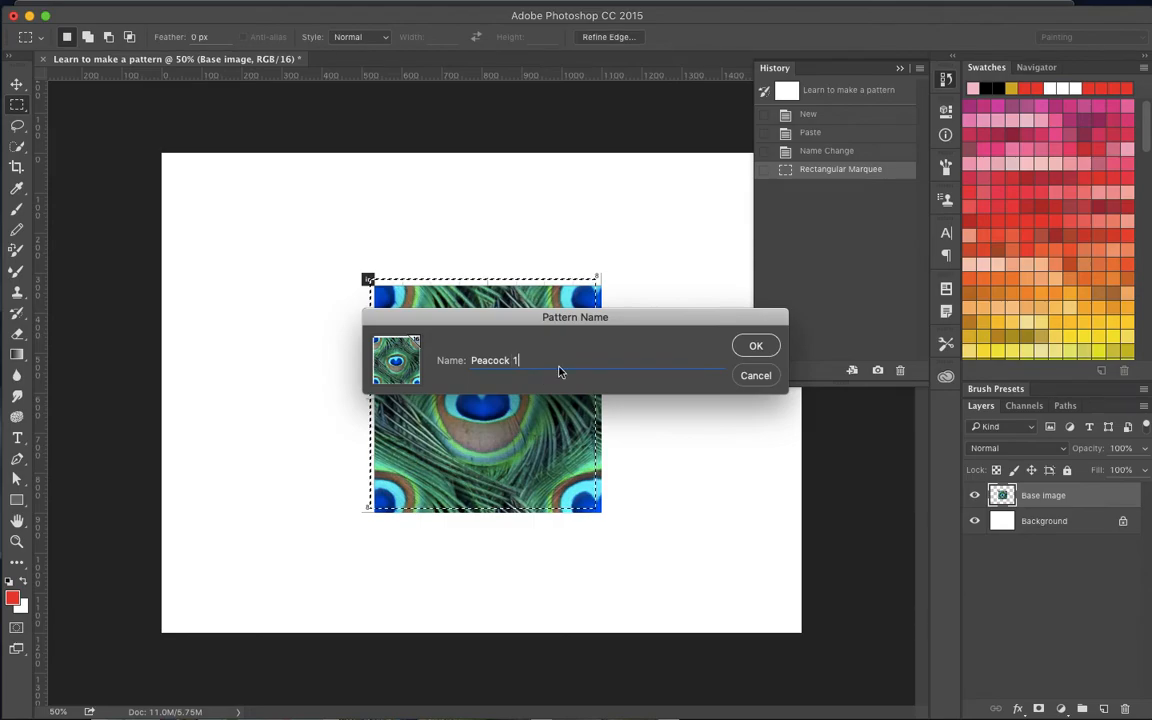
pyautogui.click(755, 345)
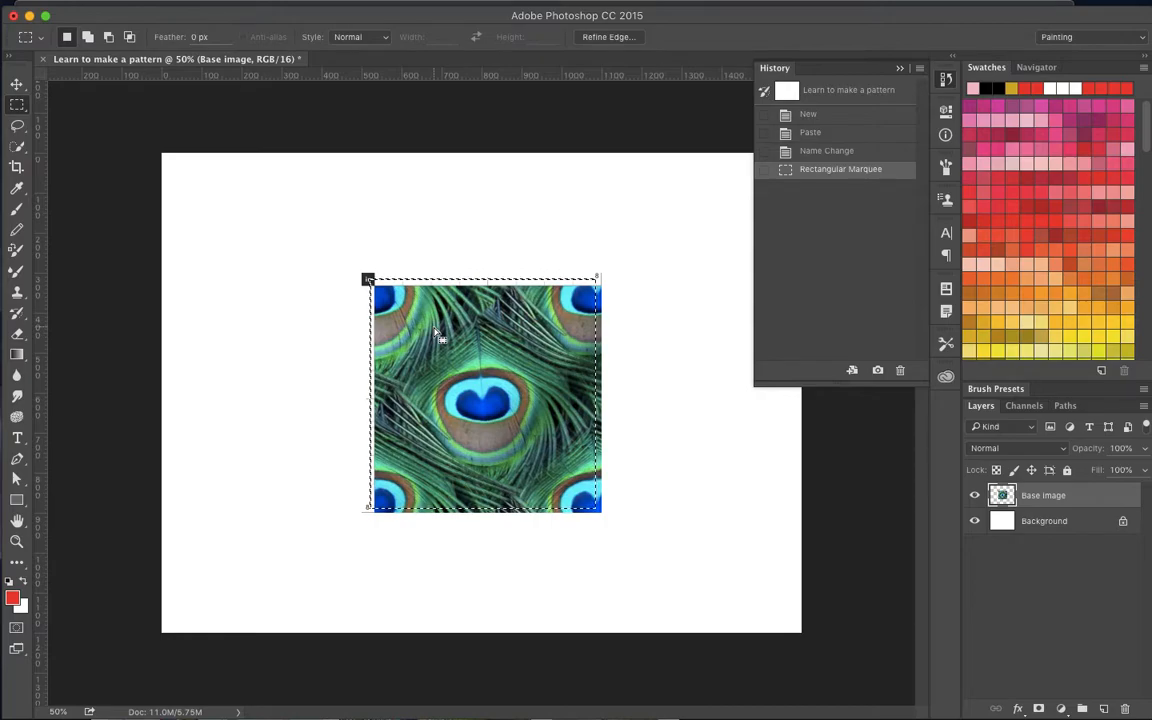
# - Add a new layer above Base image and hide the Base image layer
pyautogui.click(1105, 708)
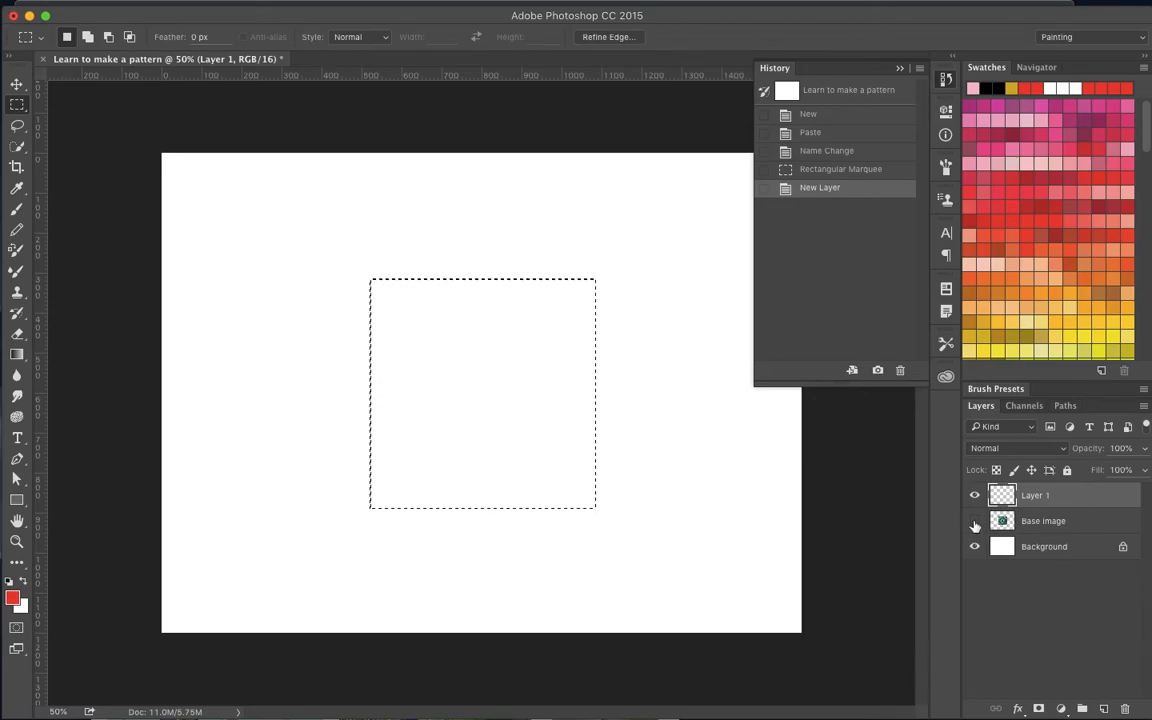
pyautogui.click(975, 525)
# - Rename the new layer "Pattern shape 1" and clear the square selection
pyautogui.click(1041, 530)
pyautogui.click(1000, 494)
pyautogui.doubleClick(1030, 495)
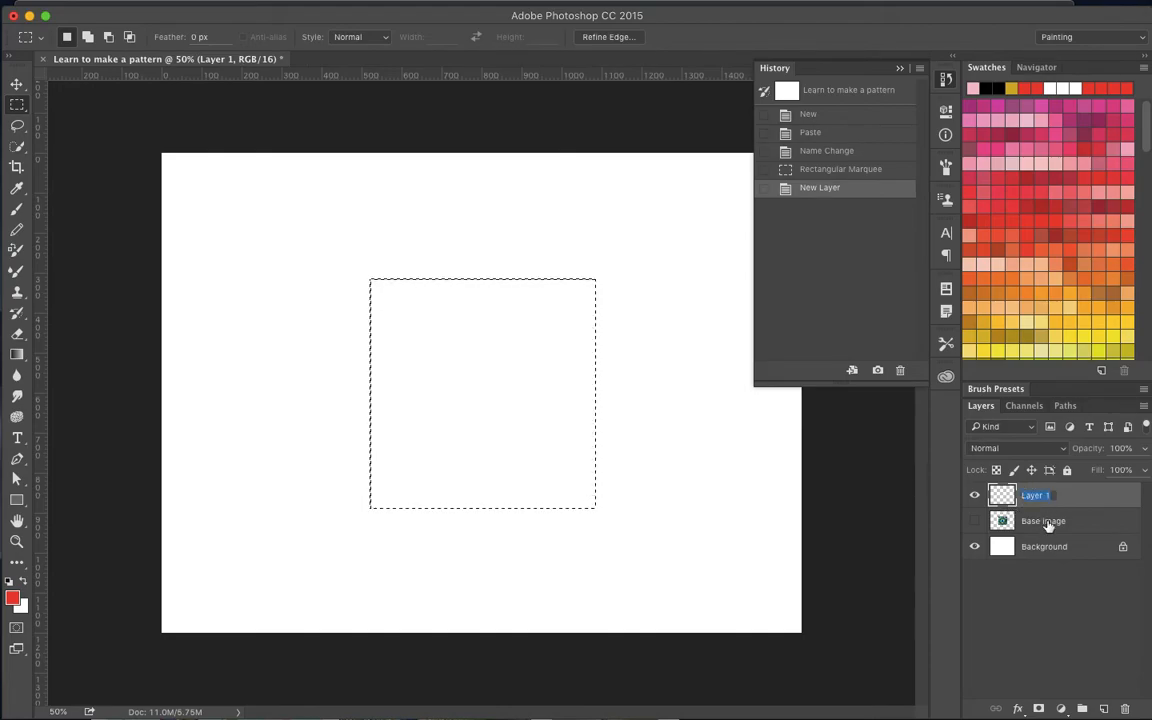
pyautogui.write('Pattern shape 1')
pyautogui.press('Return')
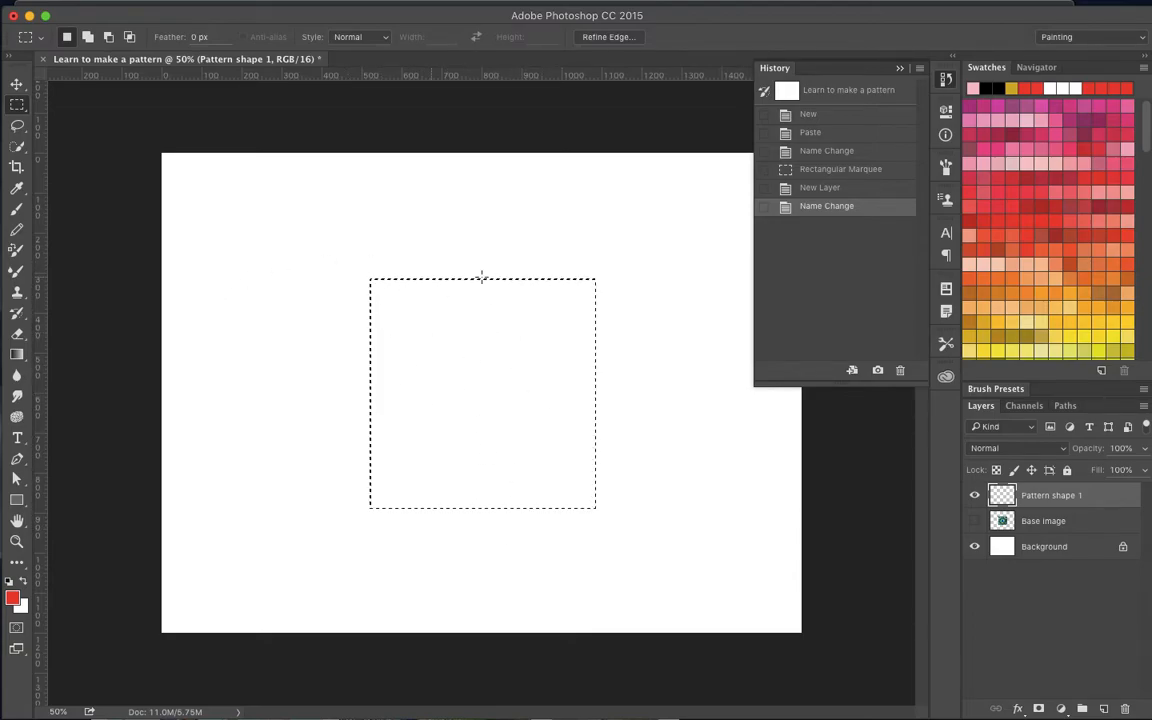
pyautogui.click(308, 180)
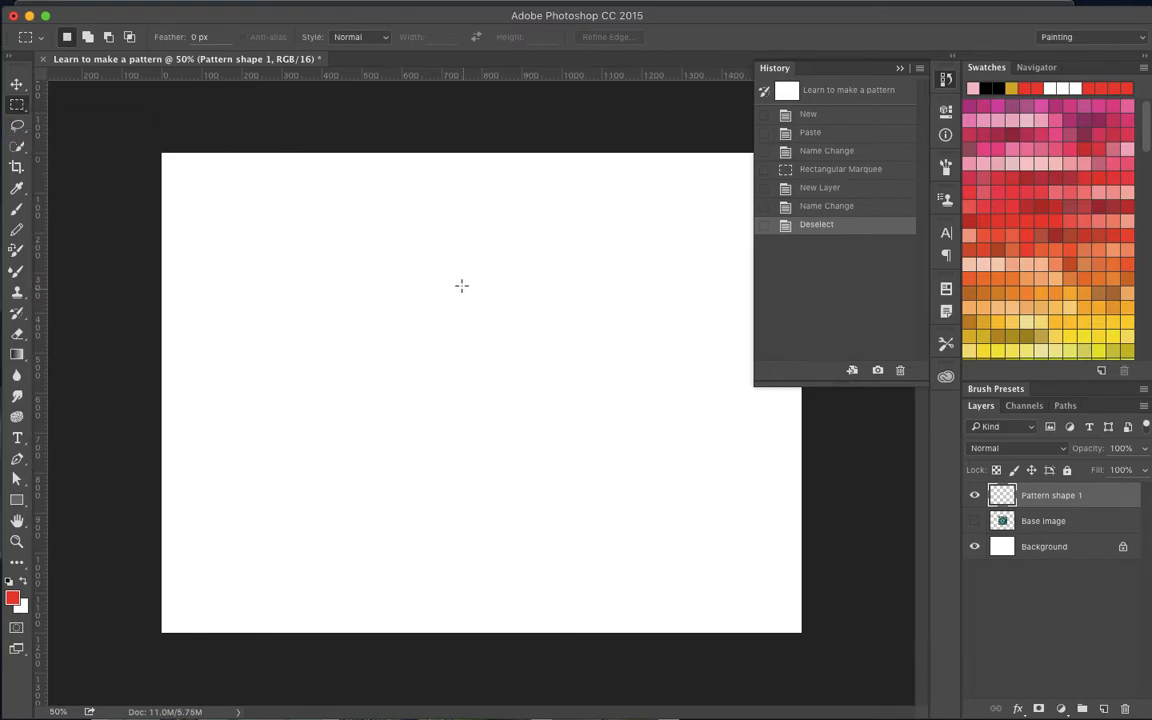
# - Draw a freehand Lasso selection on the upper half of the canvas and deselect it
pyautogui.press('l')
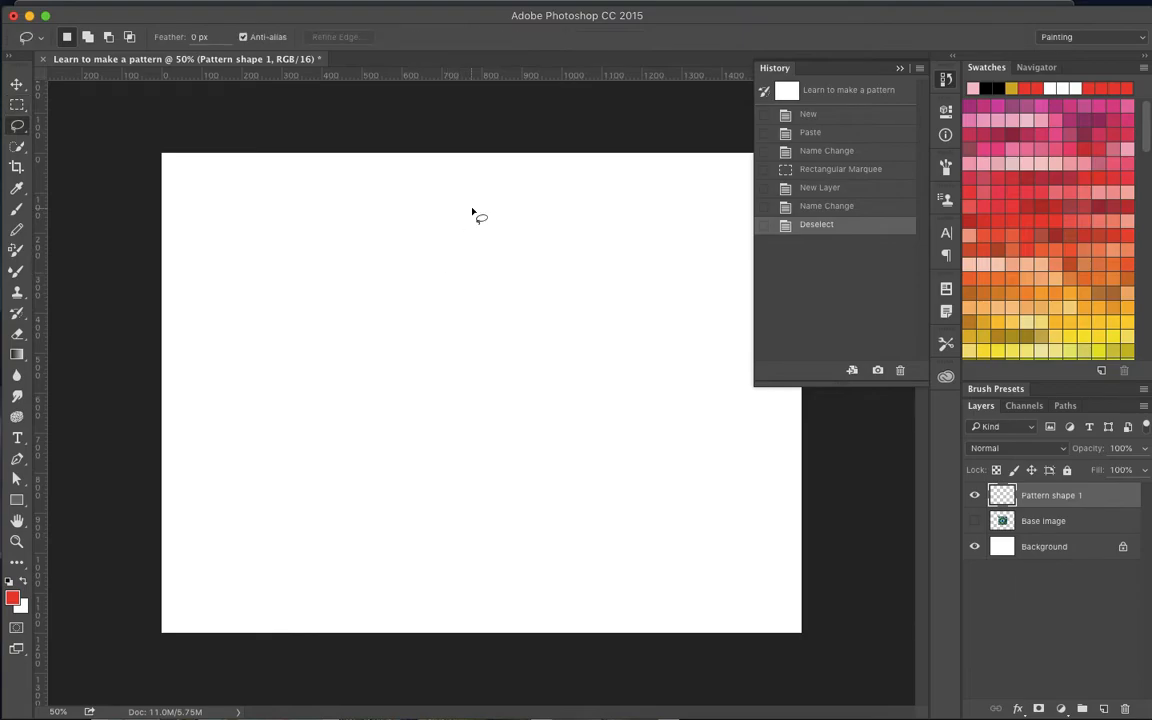
pyautogui.moveTo(470, 214)
pyautogui.mouseDown()
pyautogui.moveTo(661, 376)
pyautogui.moveTo(558, 214)
pyautogui.moveTo(455, 210)
pyautogui.mouseUp()
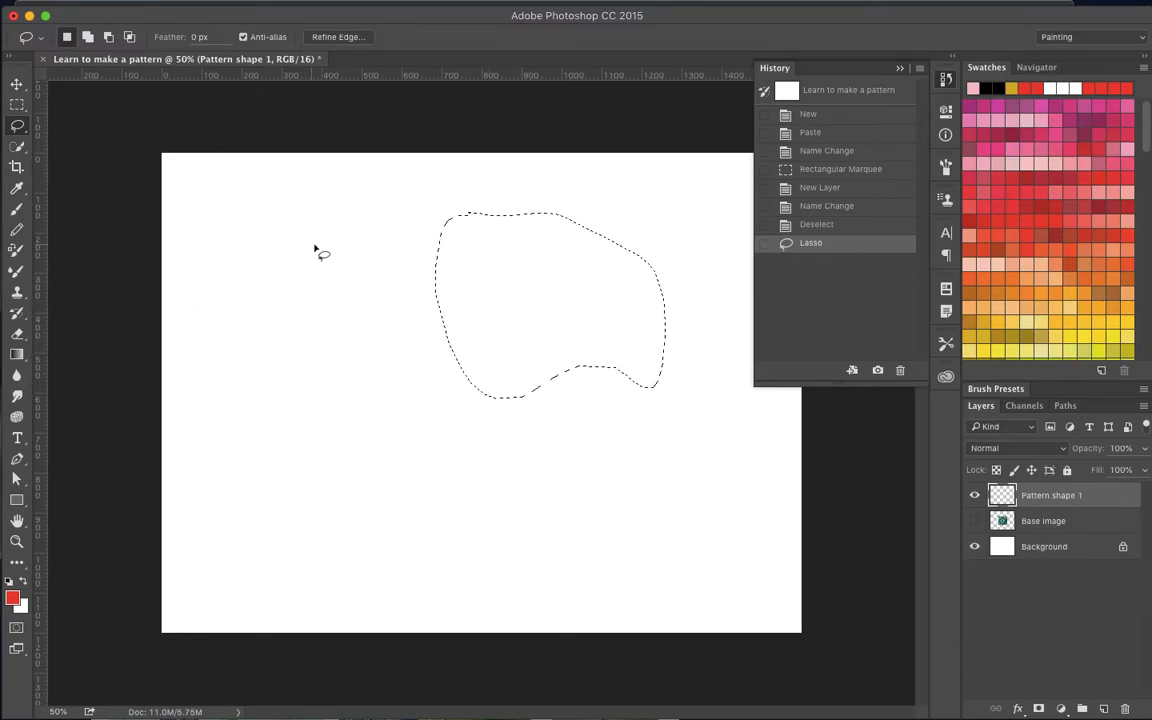
pyautogui.press('m')
pyautogui.click(372, 245)
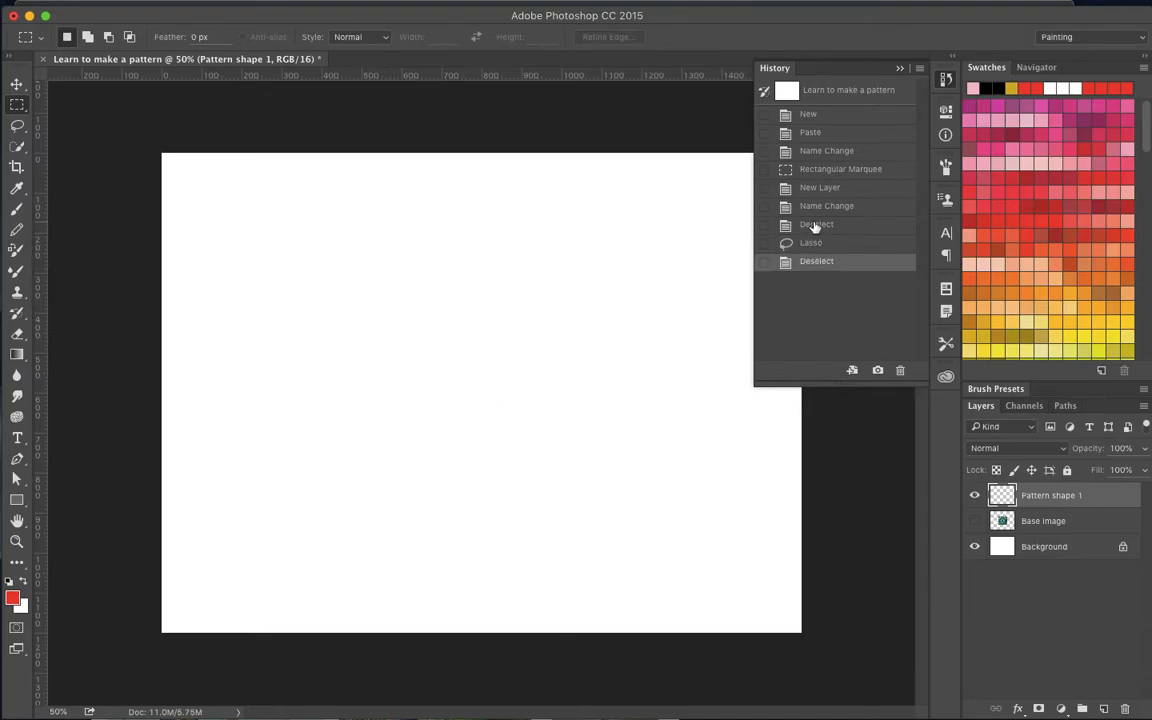
# - Make a rectangular marquee selection near the canvas's upper-left corner, view the Deselect command, and clear the selection
pyautogui.moveTo(222, 222); pyautogui.dragTo(407, 345)
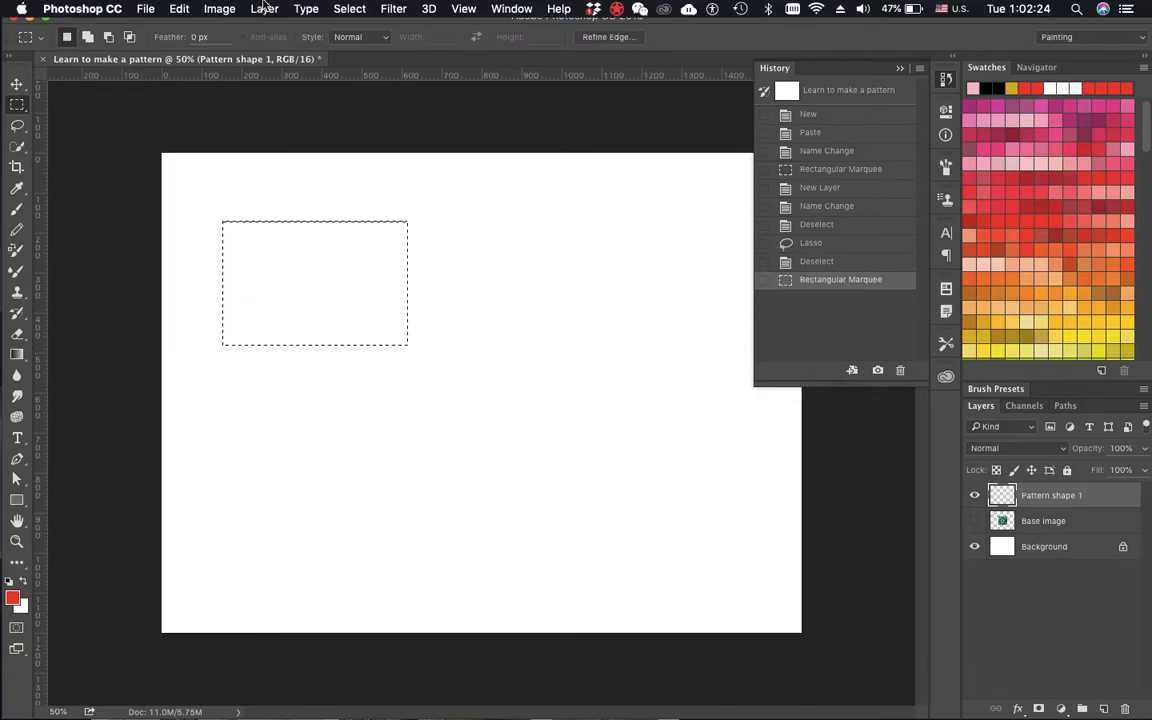
pyautogui.click(207, 7)
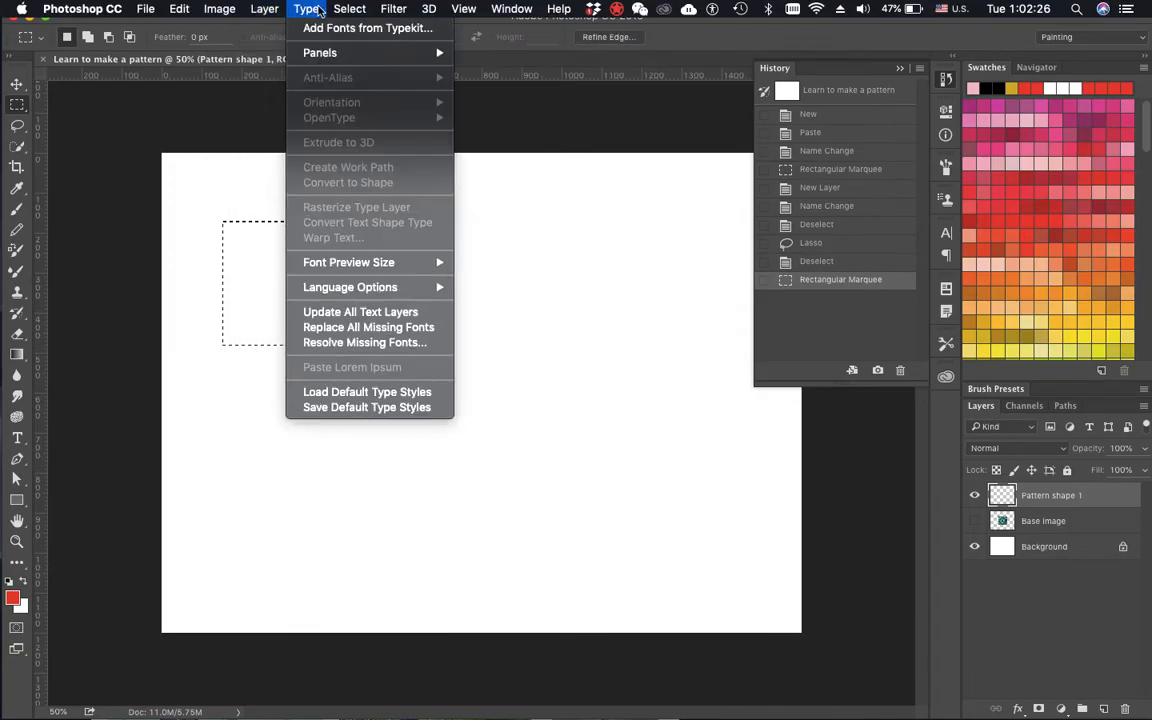
pyautogui.moveTo(338, 9)
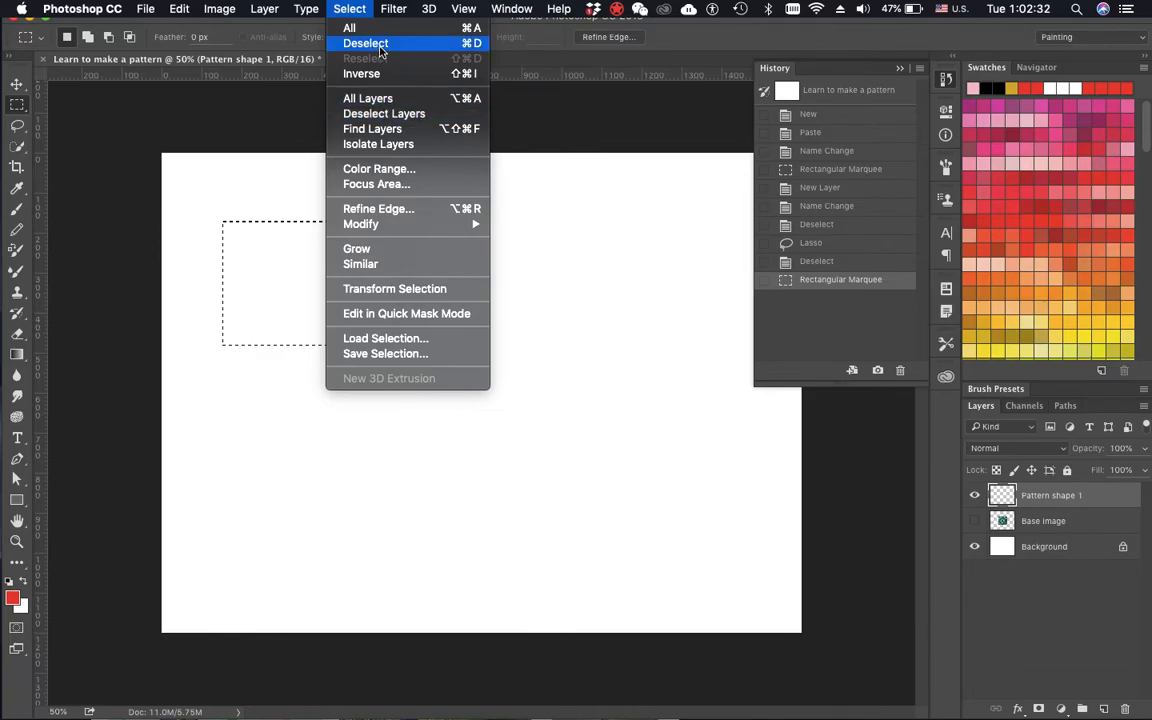
pyautogui.click(668, 66)
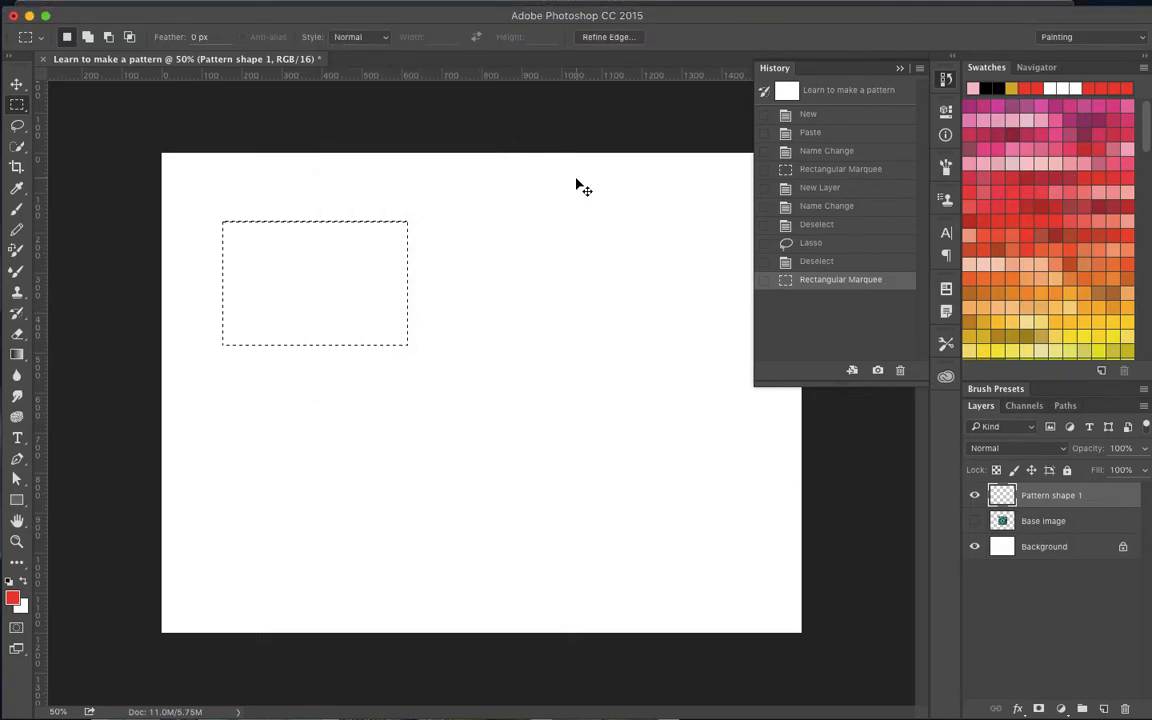
pyautogui.click(557, 209)
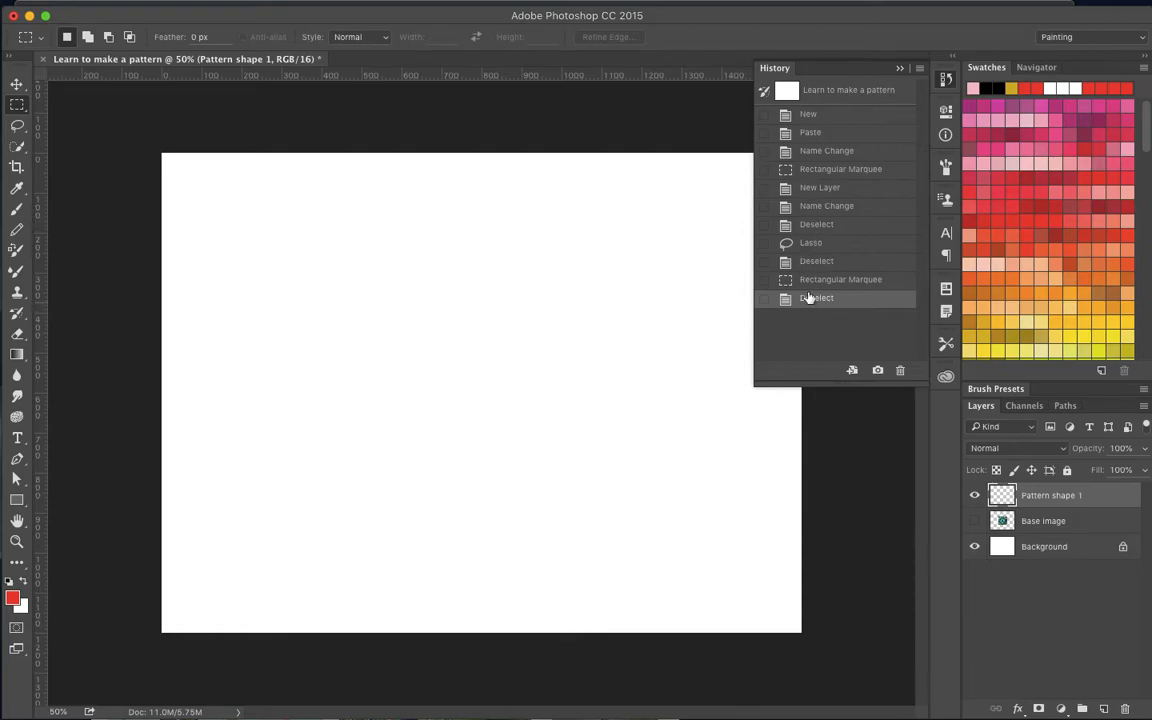
# - Revert the history to the first Deselect state, right after the layer's name change
pyautogui.click(828, 190)
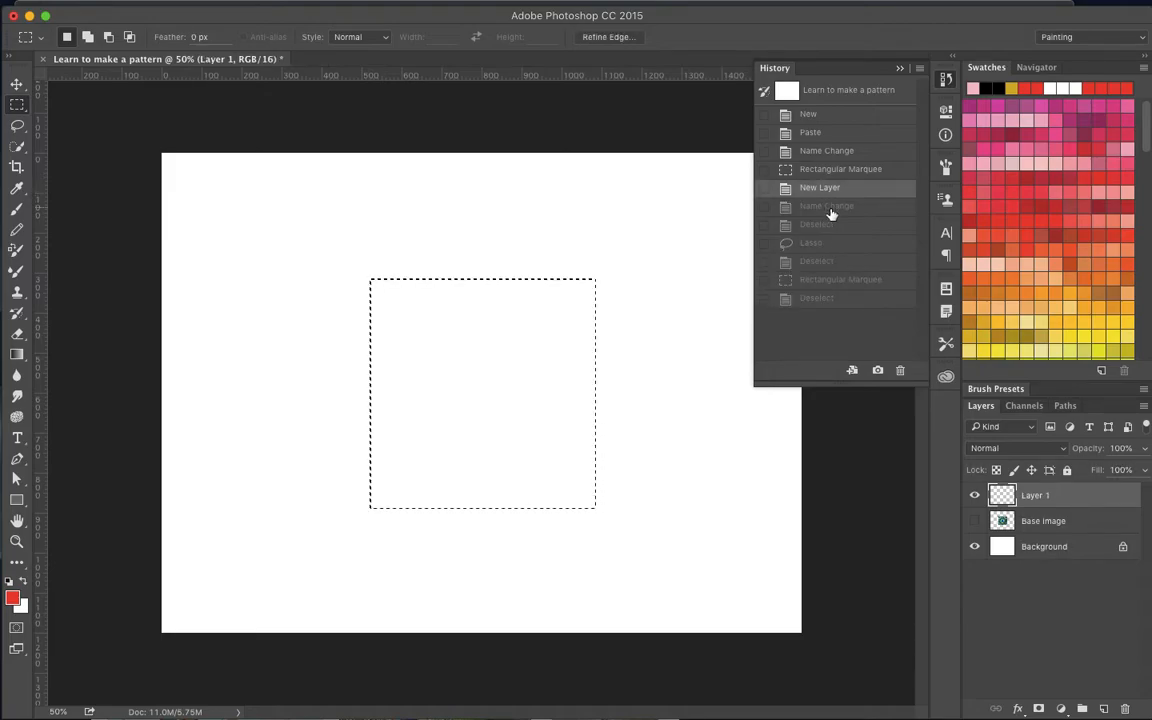
pyautogui.click(836, 224)
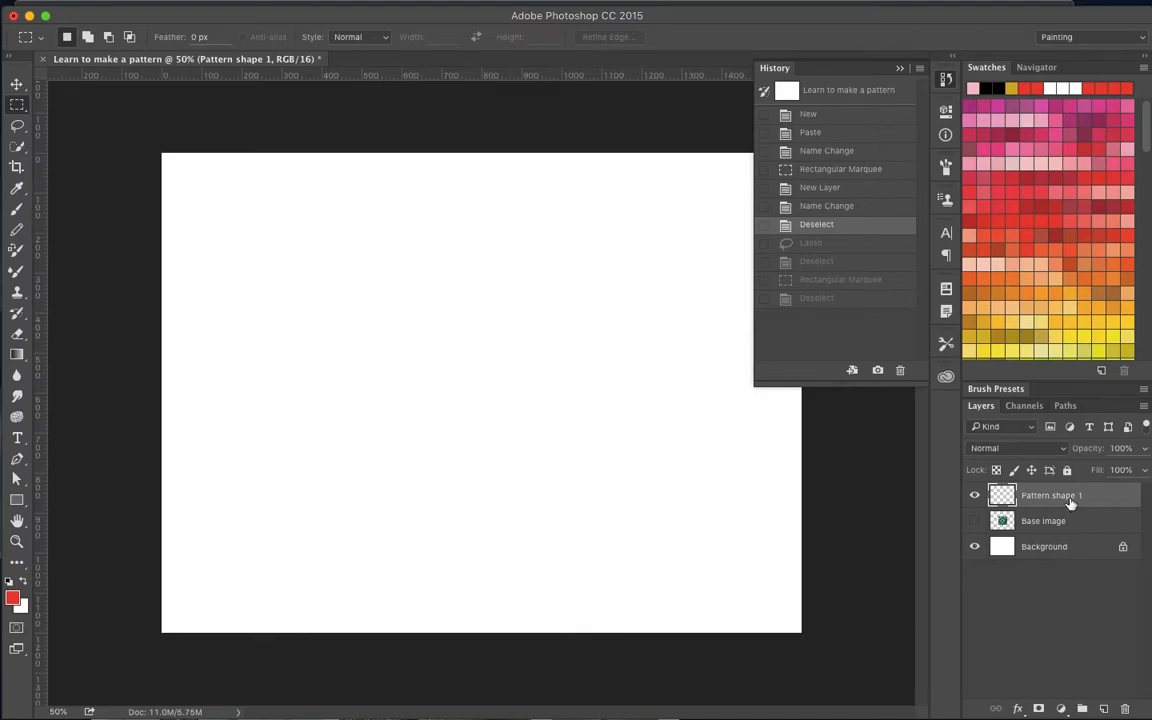
# - Draw a rectangle of about 883 by 529 px on Pattern shape 1 with the Rectangle tool, using no fill
pyautogui.click(16, 501)
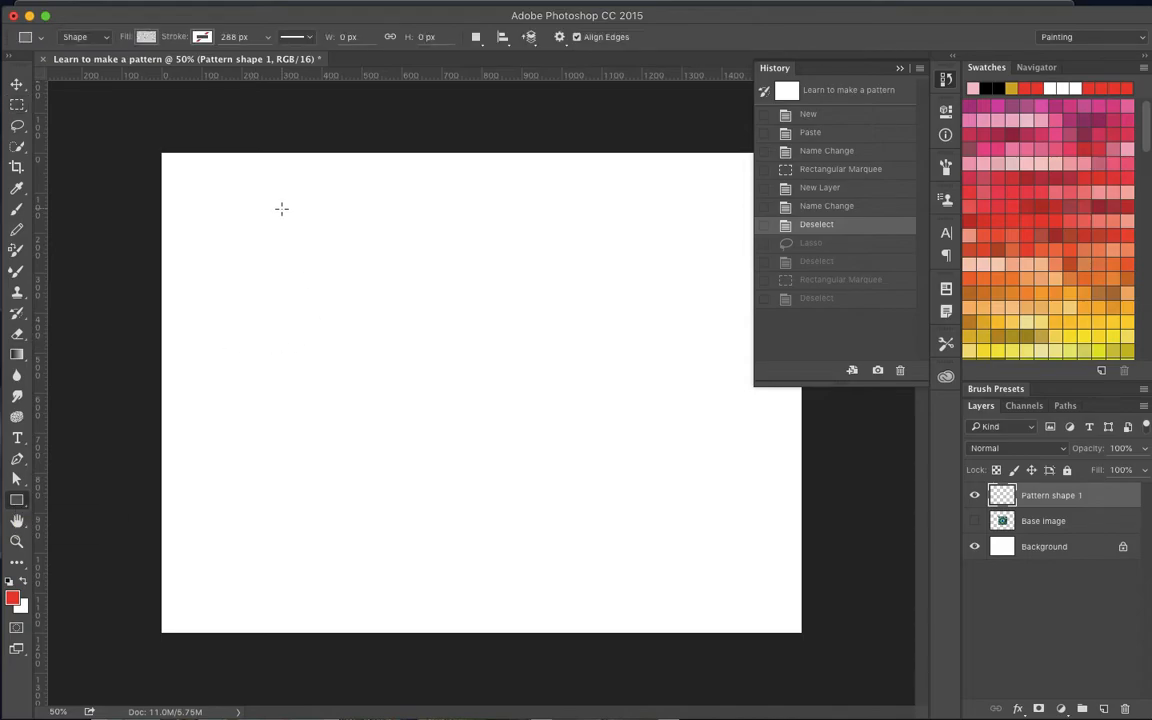
pyautogui.click(145, 45)
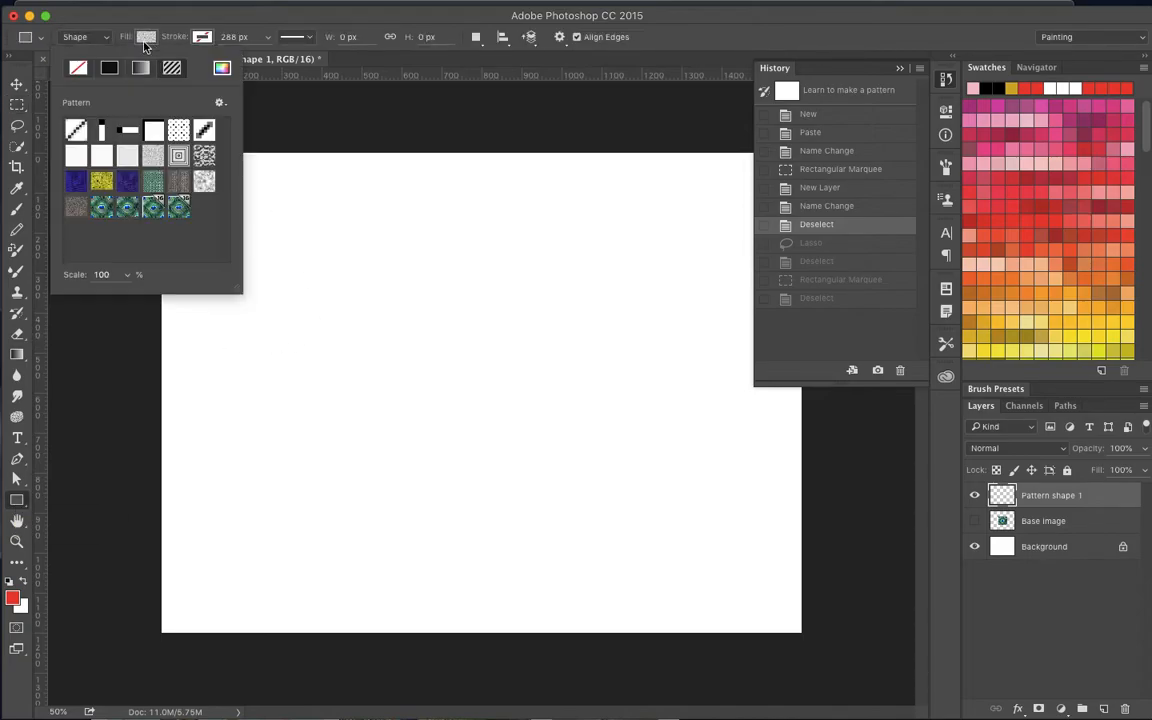
pyautogui.click(78, 67)
pyautogui.click(193, 28)
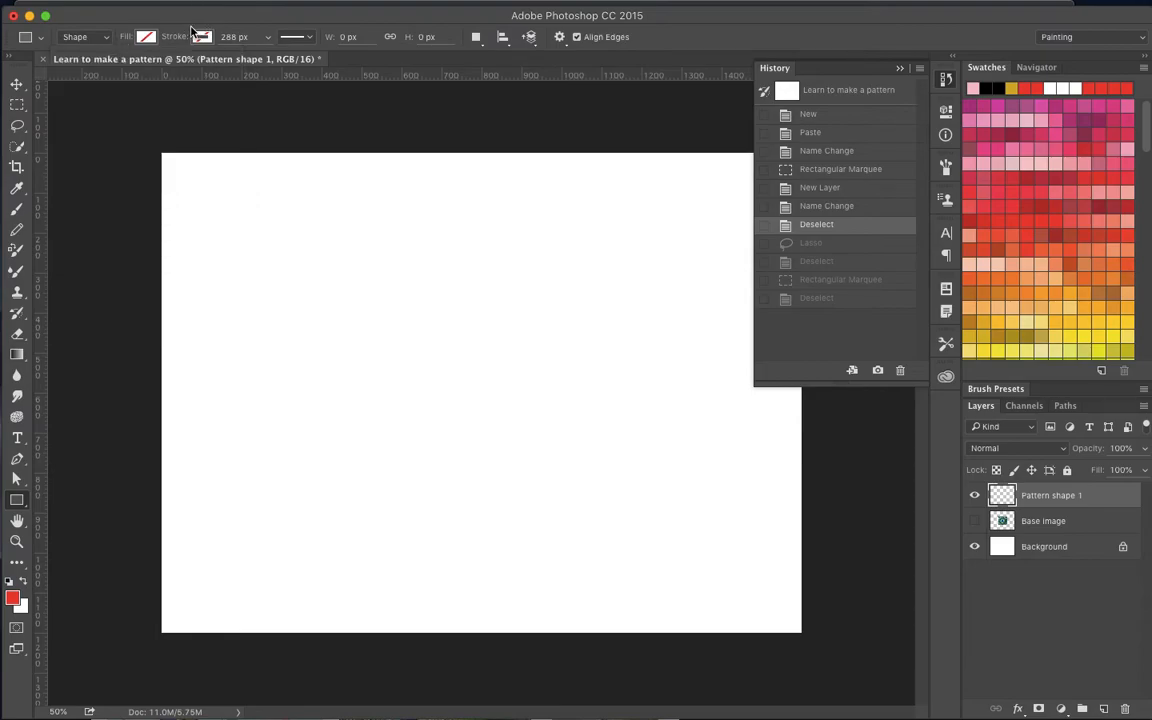
pyautogui.moveTo(231, 225); pyautogui.dragTo(583, 435)
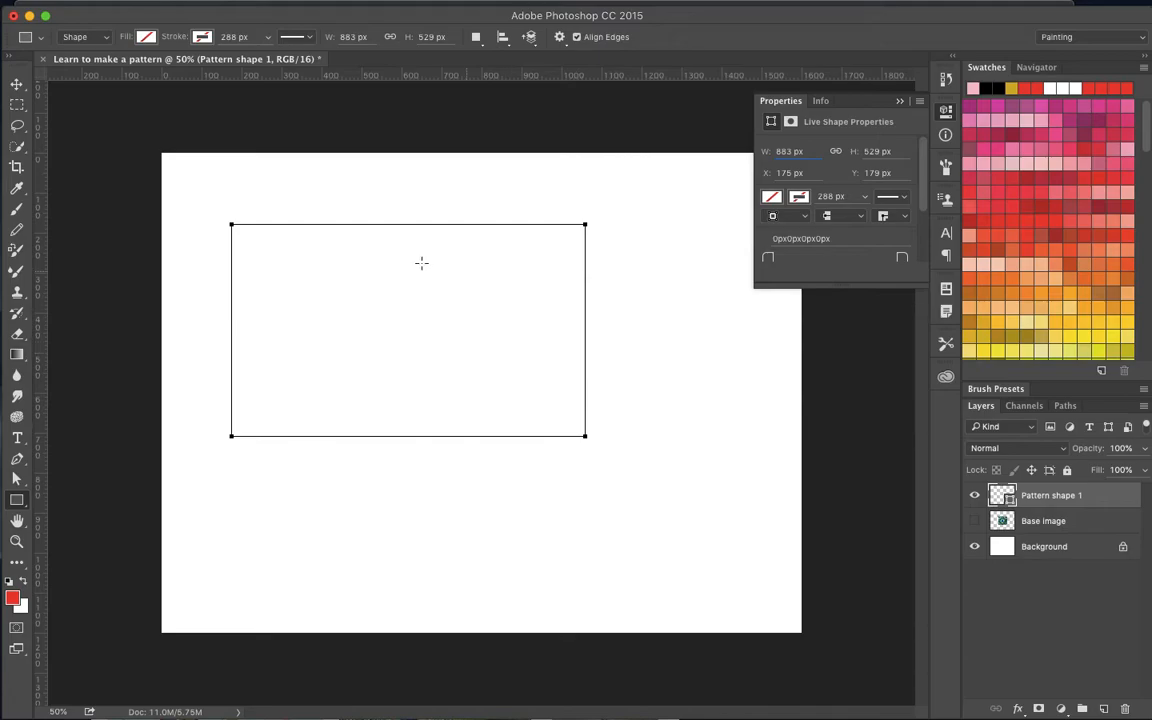
# - Try several swatch colors as the rectangle's fill and settle on a solid pink
pyautogui.click(146, 38)
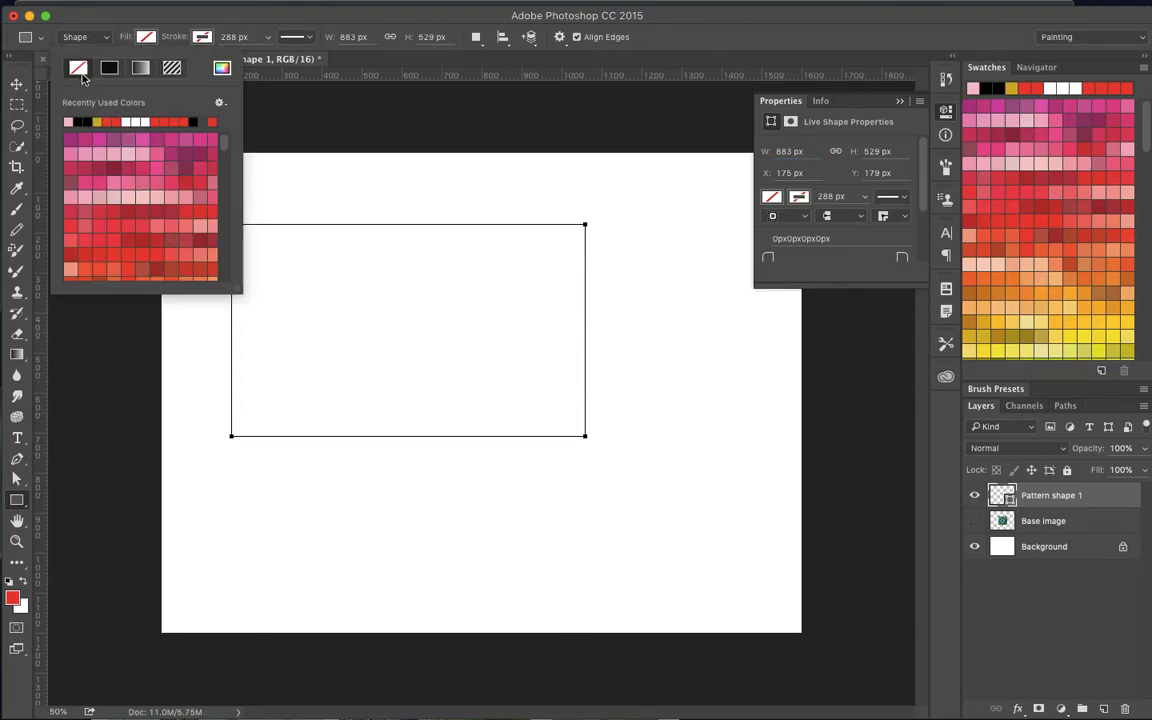
pyautogui.click(115, 157)
pyautogui.click(131, 214)
pyautogui.click(190, 198)
pyautogui.click(182, 245)
pyautogui.click(127, 257)
pyautogui.click(145, 142)
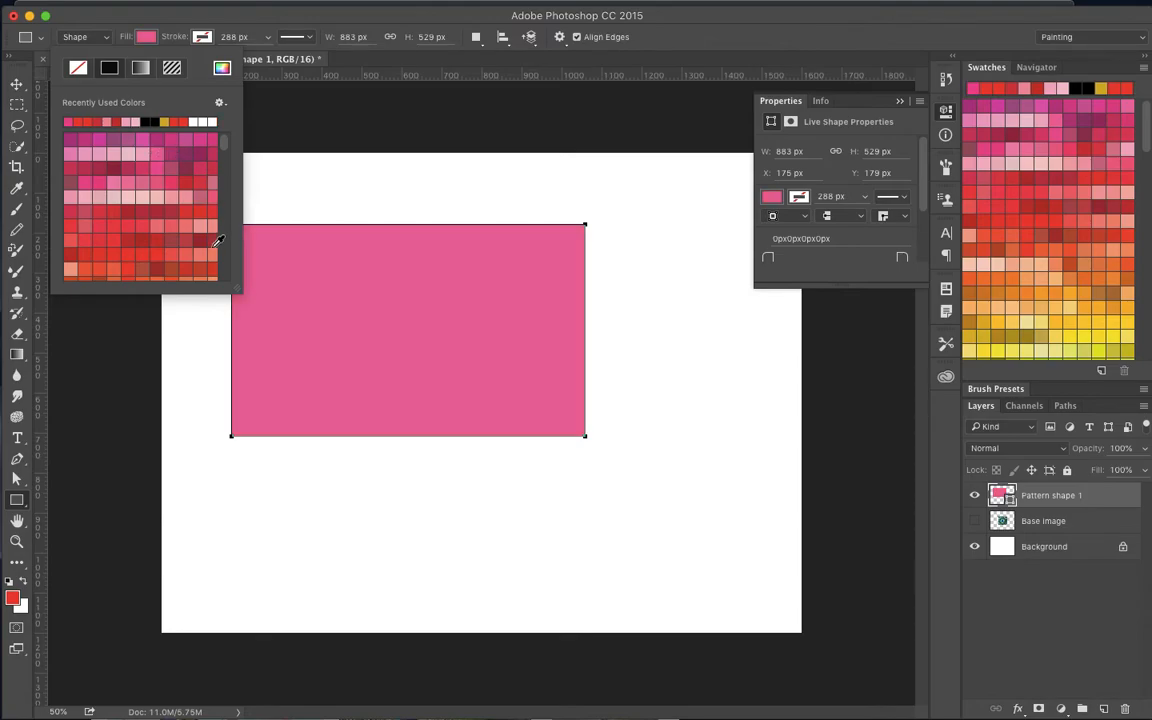
pyautogui.click(215, 15)
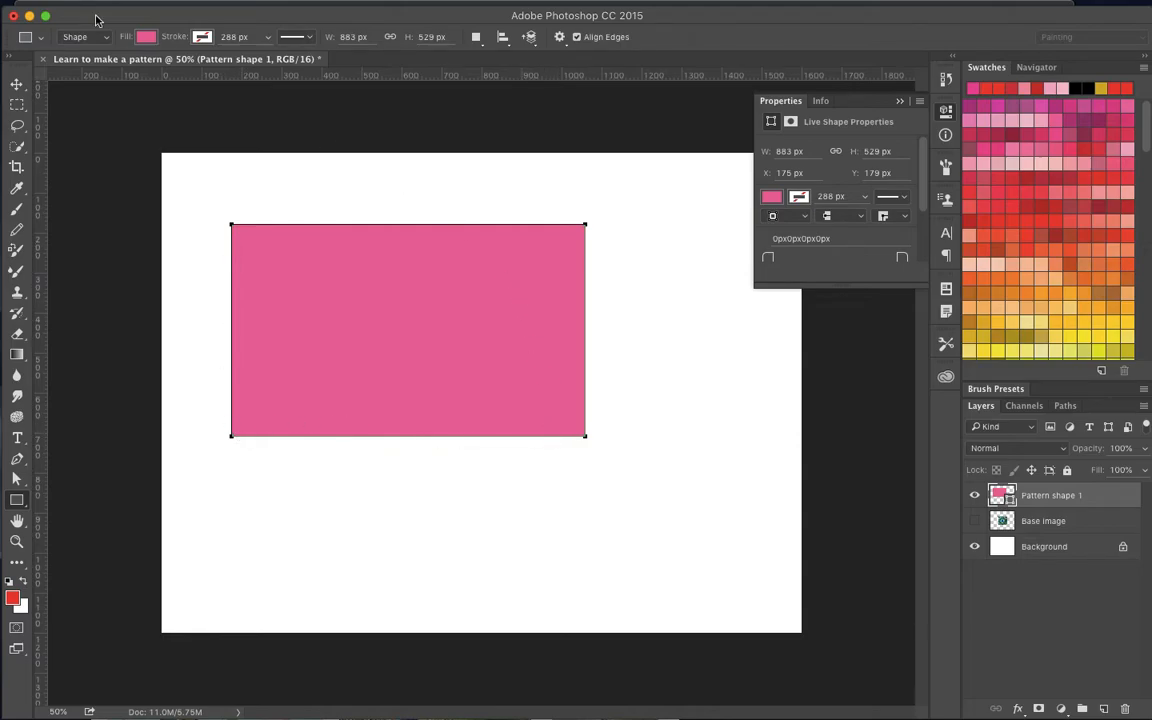
# - Give the rectangle a solid black stroke
pyautogui.click(202, 37)
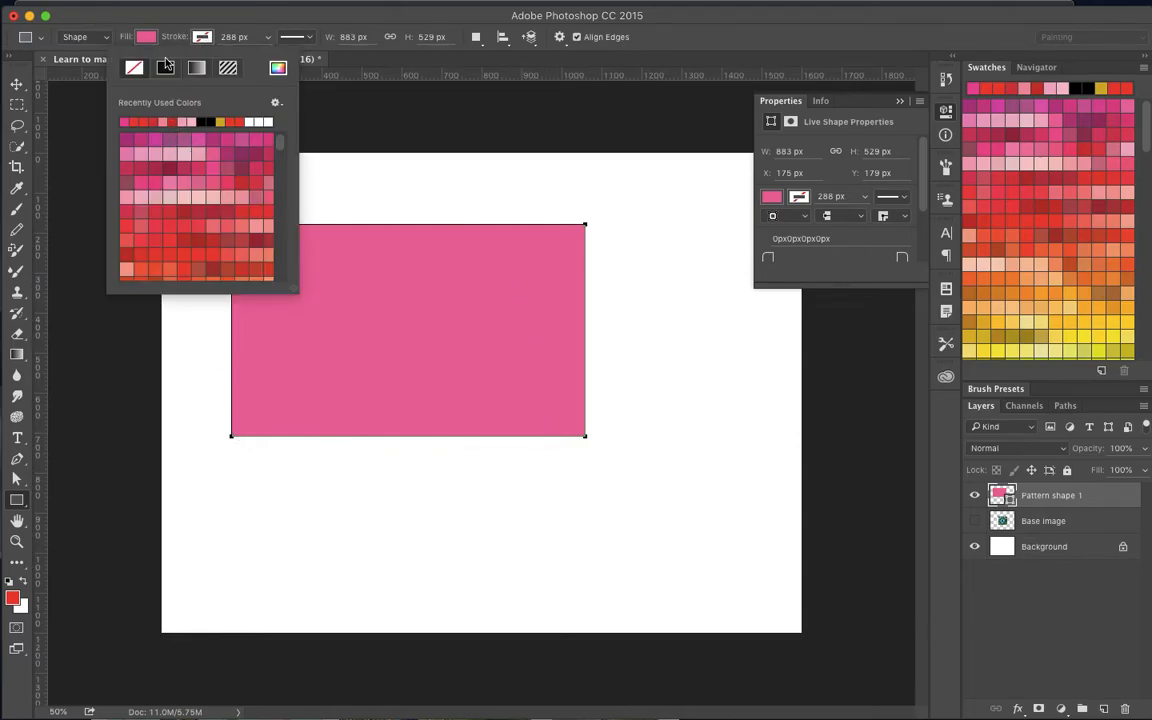
pyautogui.click(211, 122)
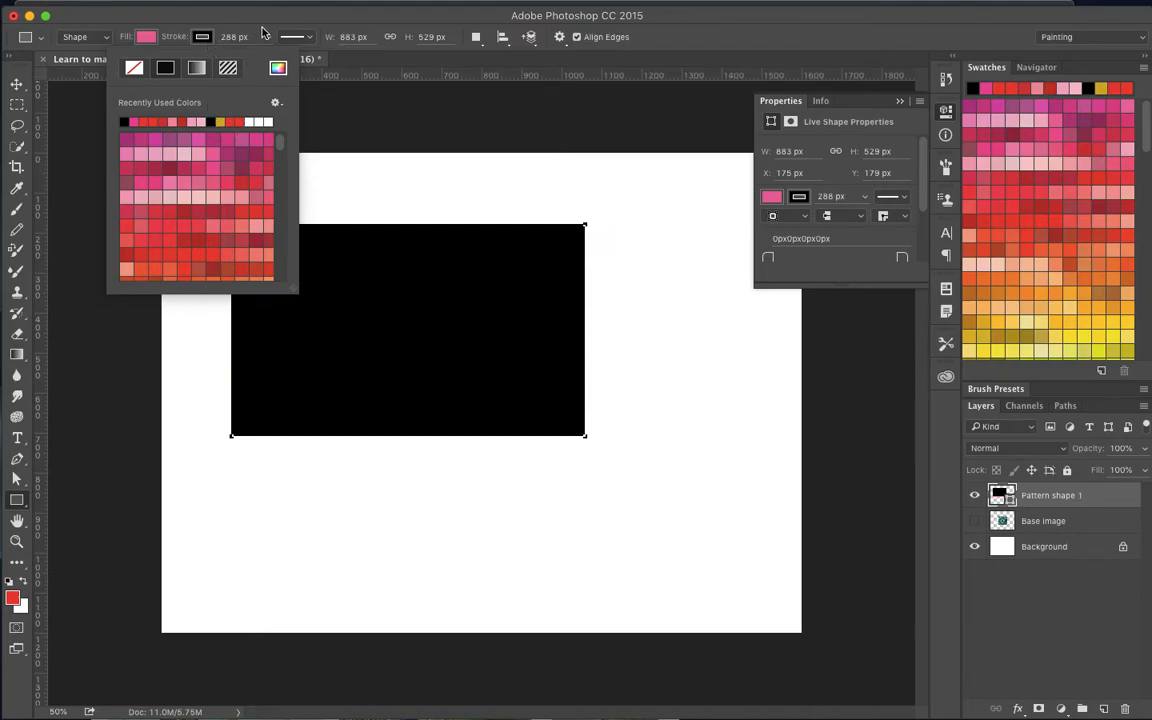
pyautogui.click(214, 30)
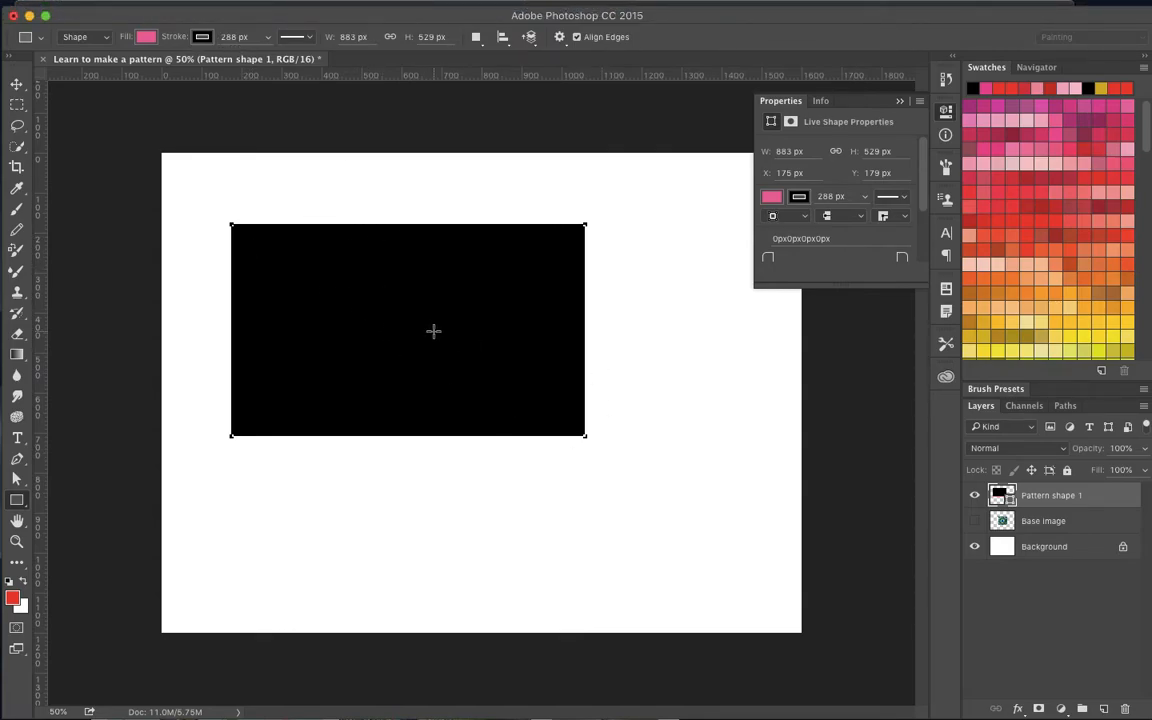
# - Set the rectangle's stroke width to 1 px
pyautogui.click(226, 36)
pyautogui.moveTo(266, 52)
pyautogui.mouseDown()
pyautogui.moveTo(175, 52)
pyautogui.moveTo(222, 55)
pyautogui.mouseUp()
pyautogui.write('1')
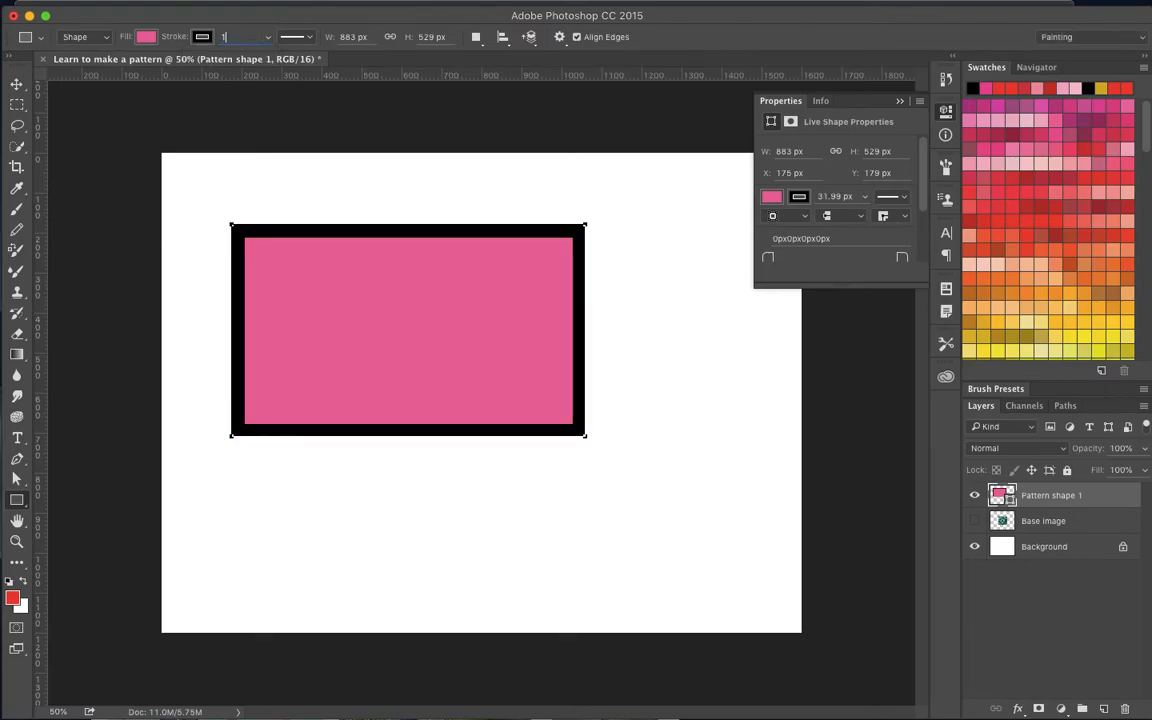
pyautogui.press('Return')
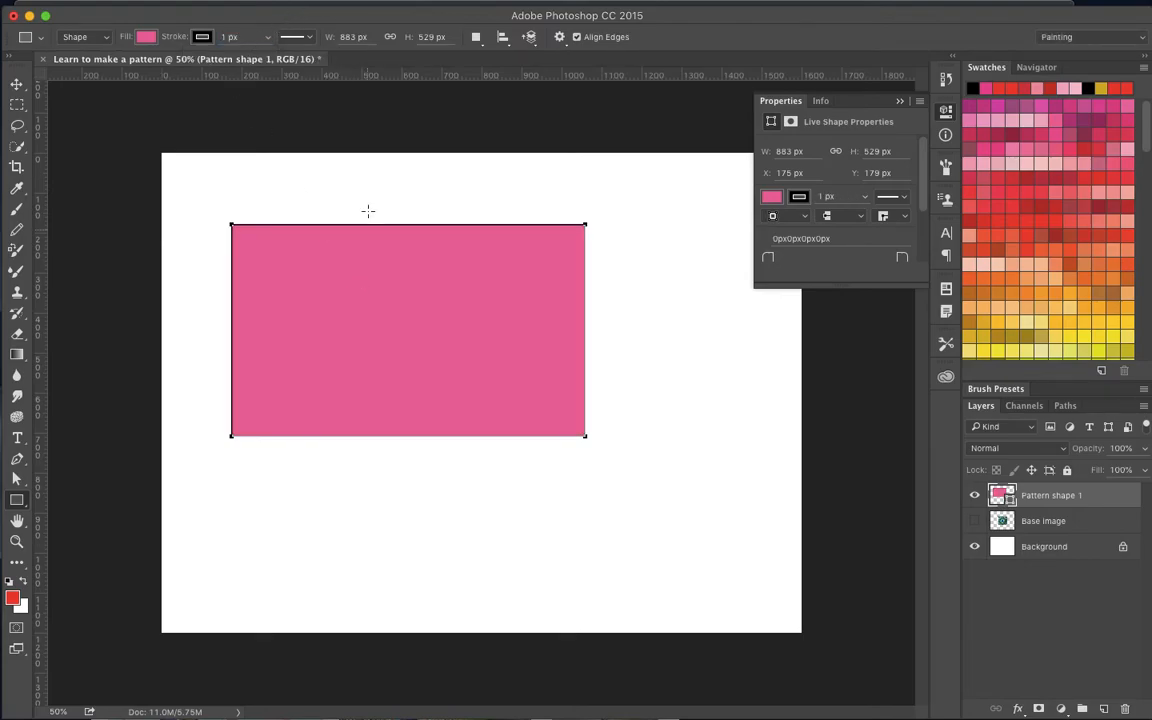
# - Set the rectangle's stroke width to 5 px
pyautogui.click(367, 220)
pyautogui.click(470, 339)
pyautogui.click(222, 38)
pyautogui.write('5')
pyautogui.press('Return')
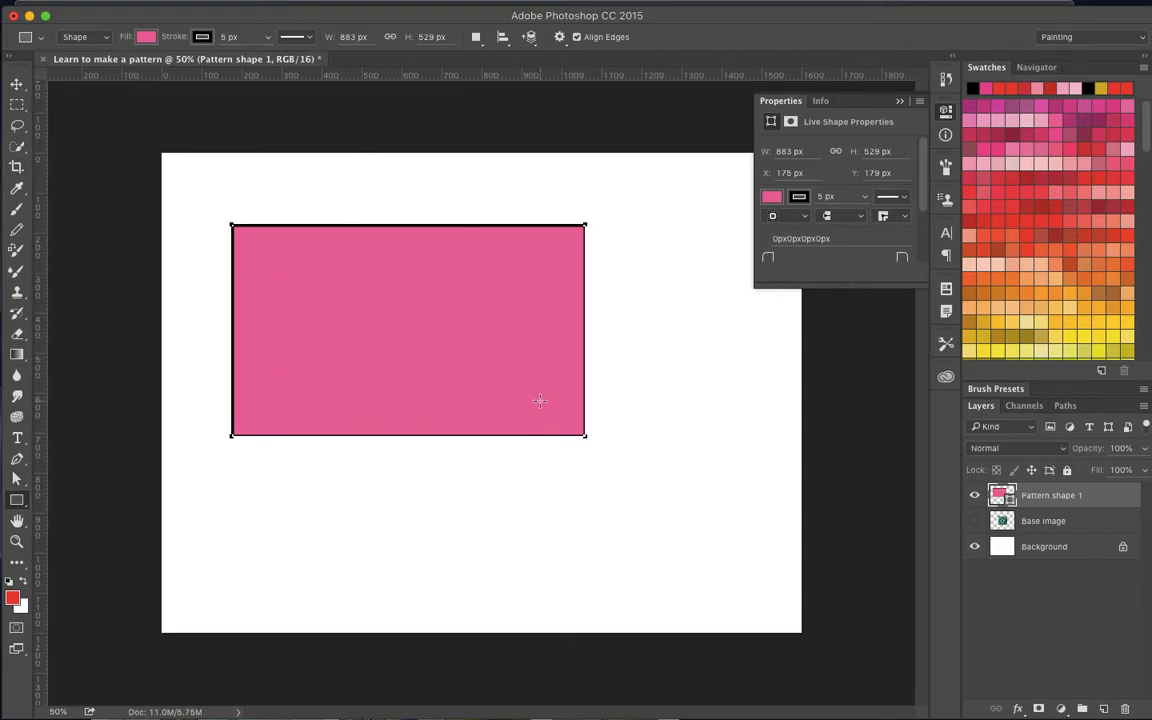
# - Fill the pink rectangle with the Peacock 1 pattern
pyautogui.click(17, 104)
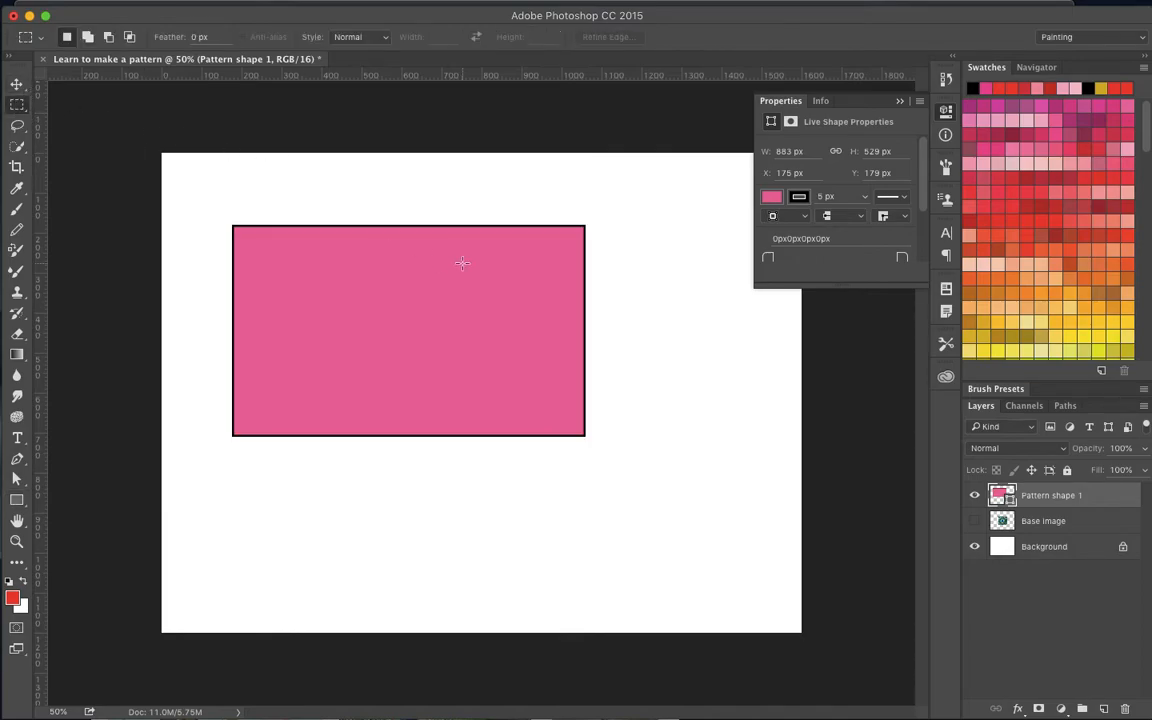
pyautogui.click(14, 501)
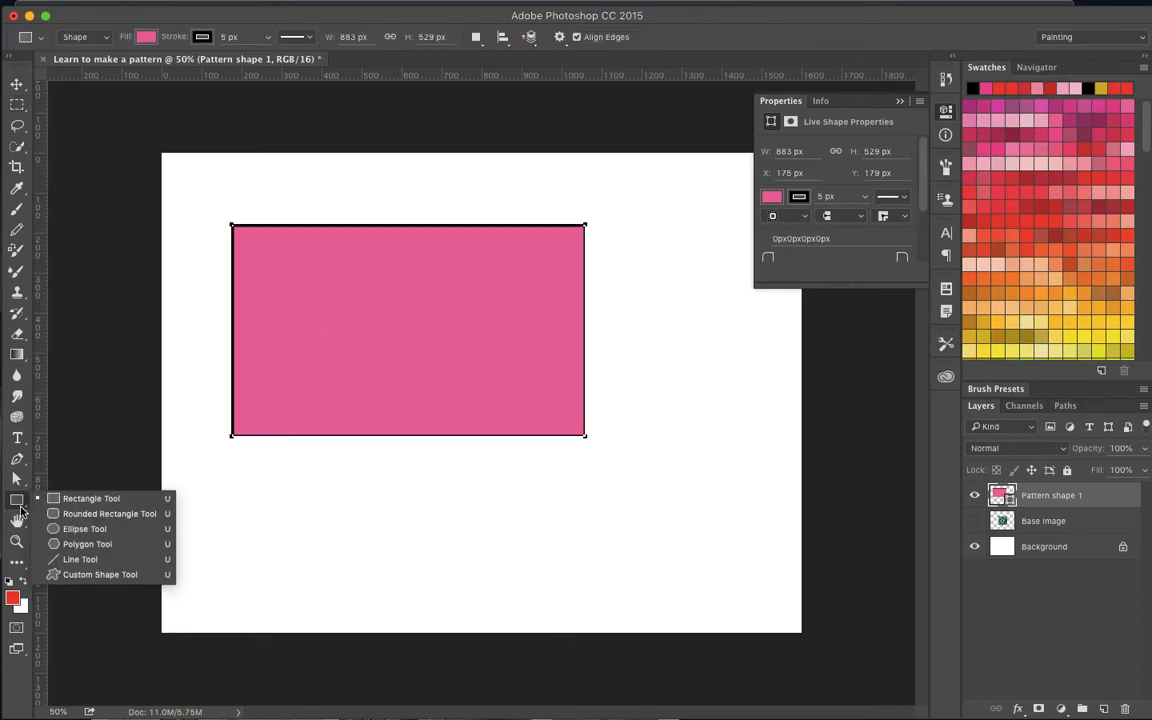
pyautogui.click(90, 498)
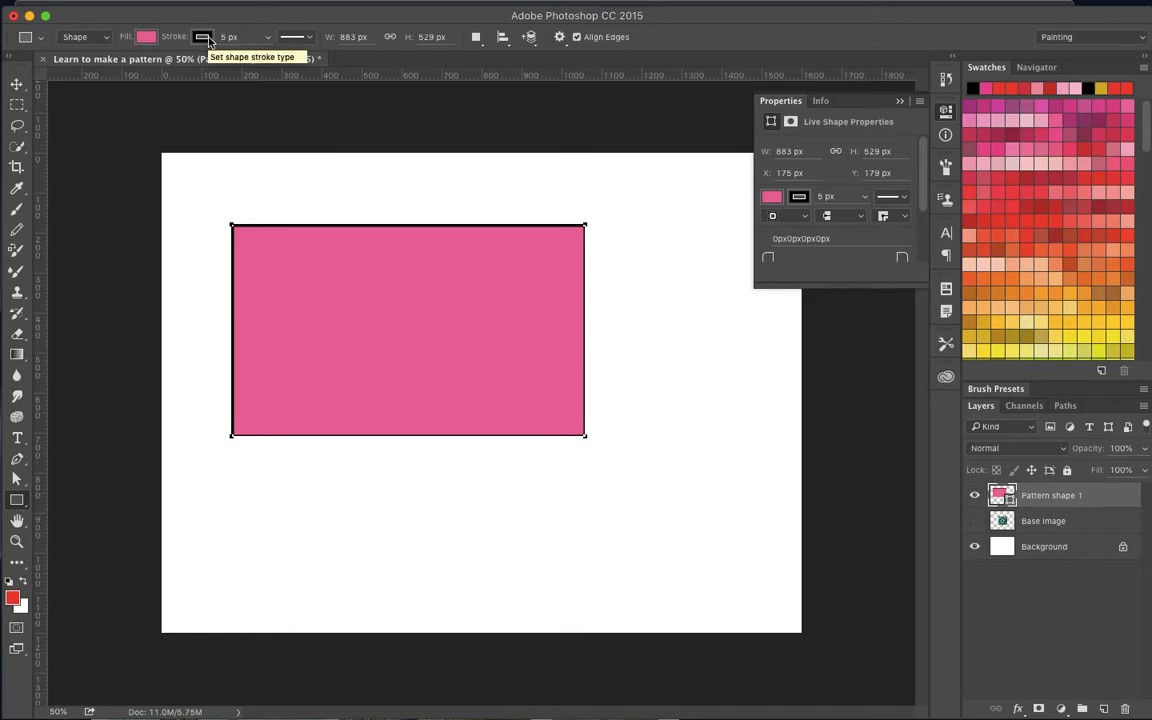
pyautogui.click(146, 40)
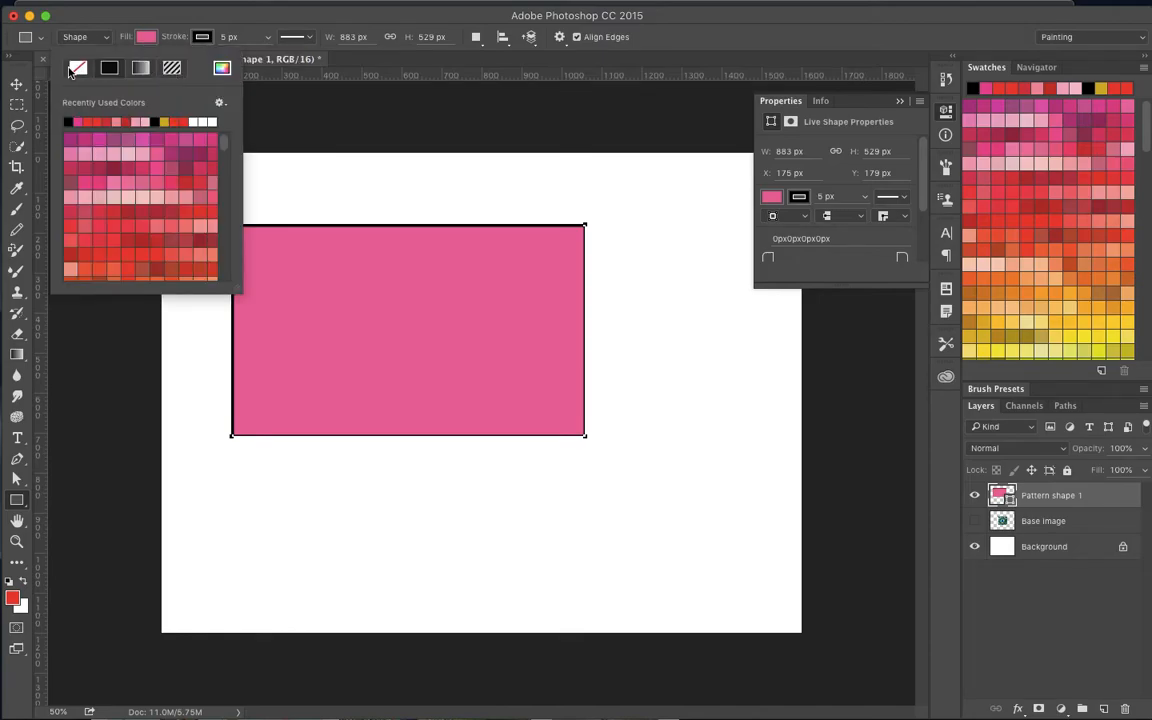
pyautogui.click(172, 70)
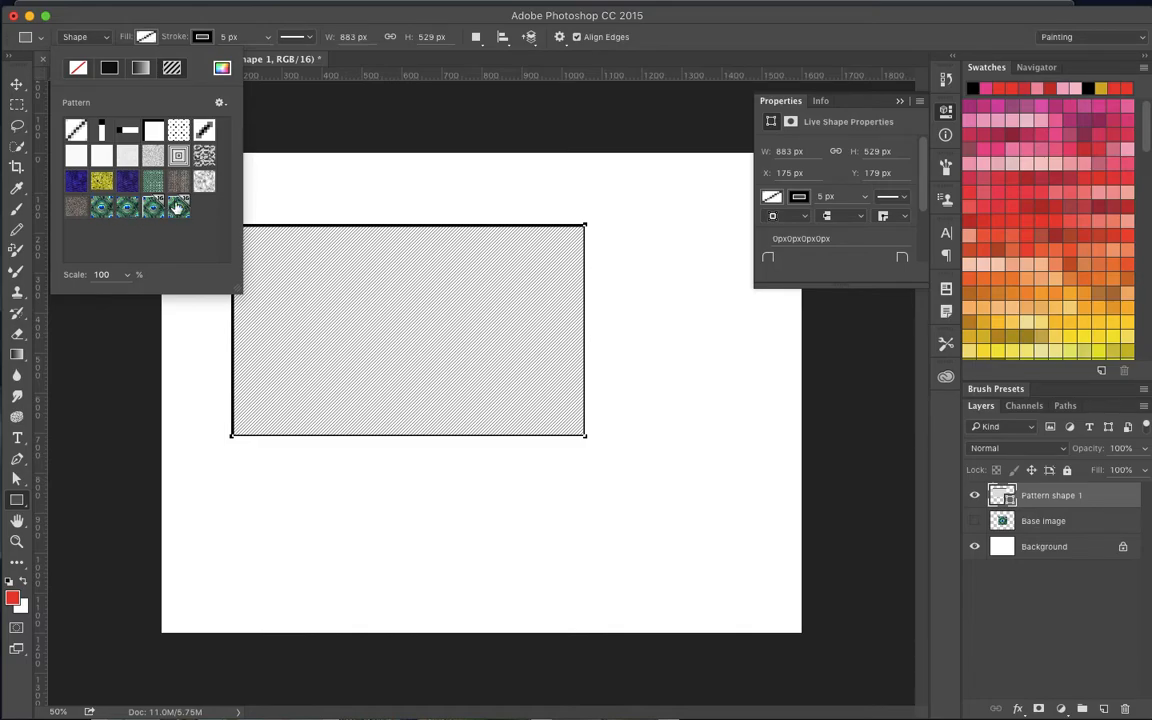
pyautogui.click(180, 212)
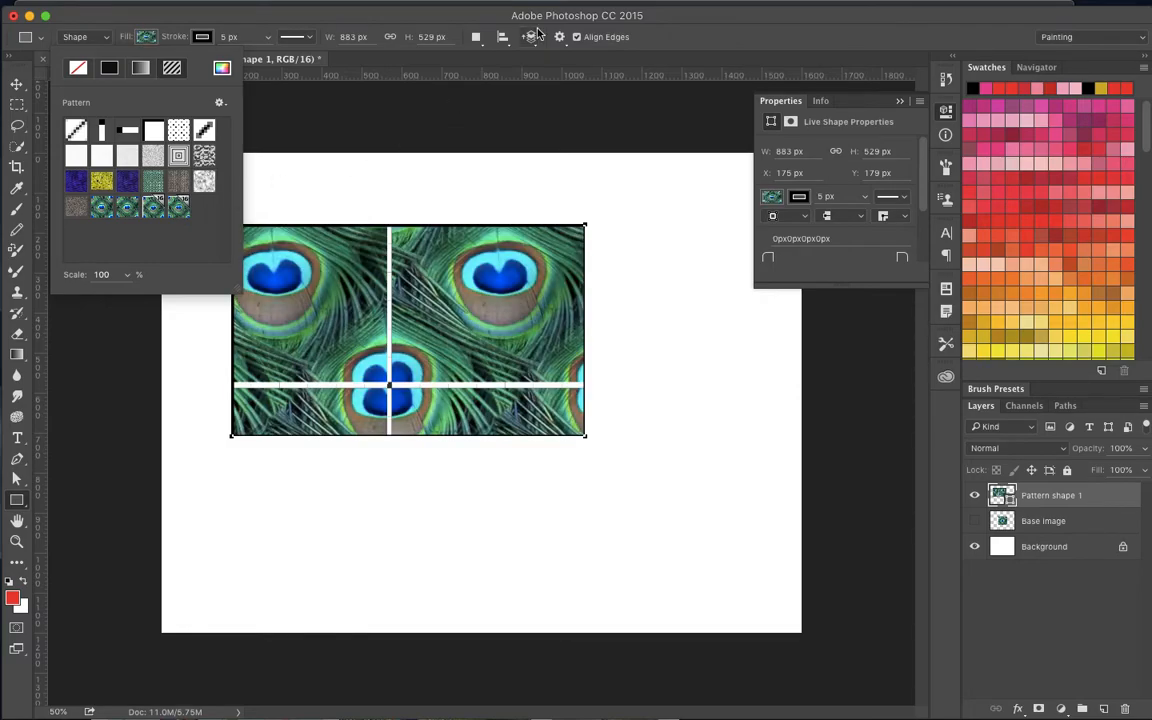
pyautogui.click(678, 9)
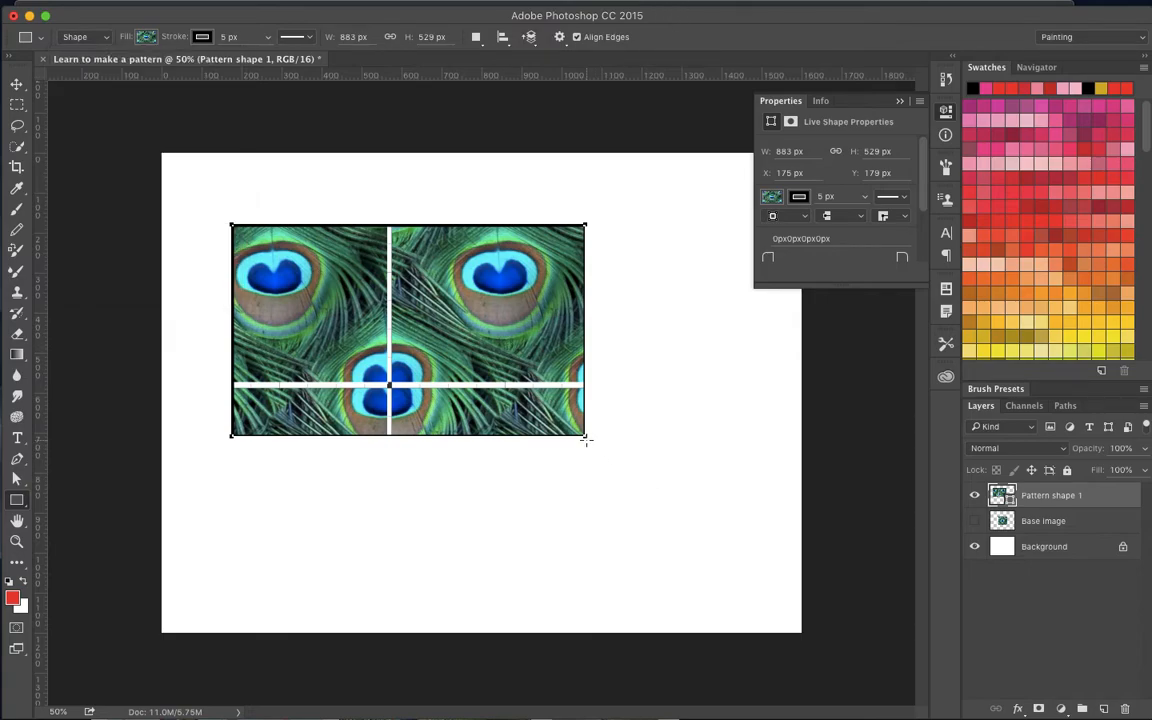
# - Free-transform the patterned rectangle to about 1253 by 911 px, keeping its upper-left corner in place
pyautogui.click(16, 84)
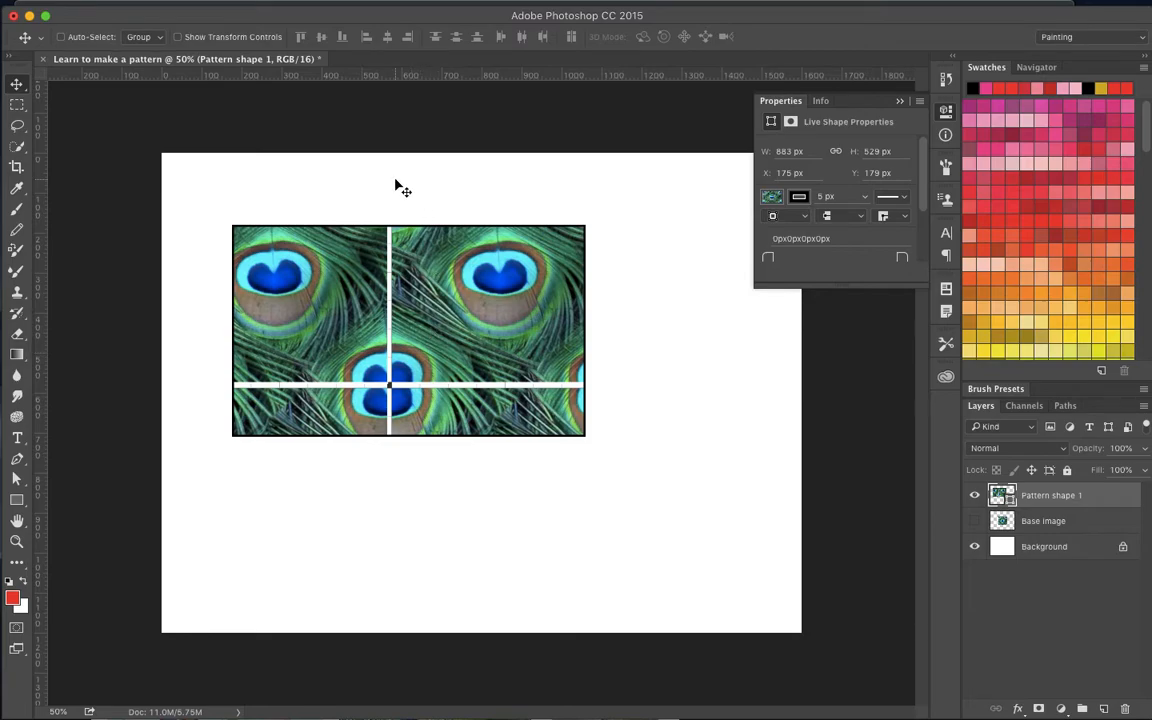
pyautogui.press('super')
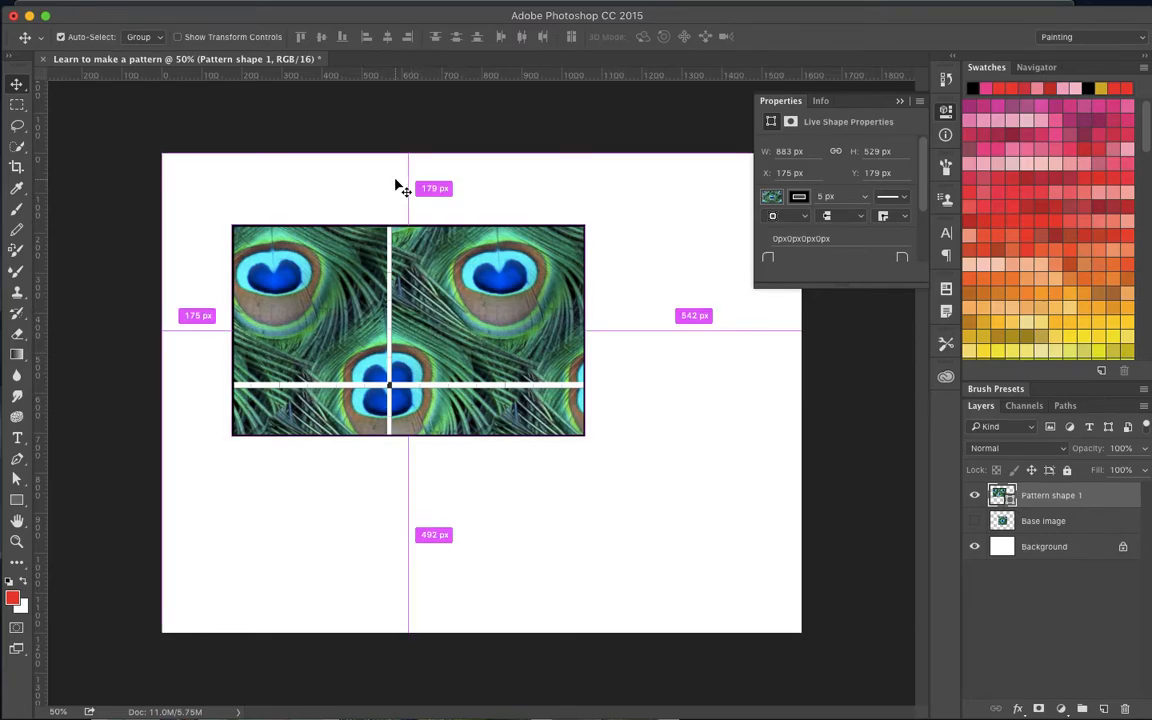
pyautogui.press('super+t')
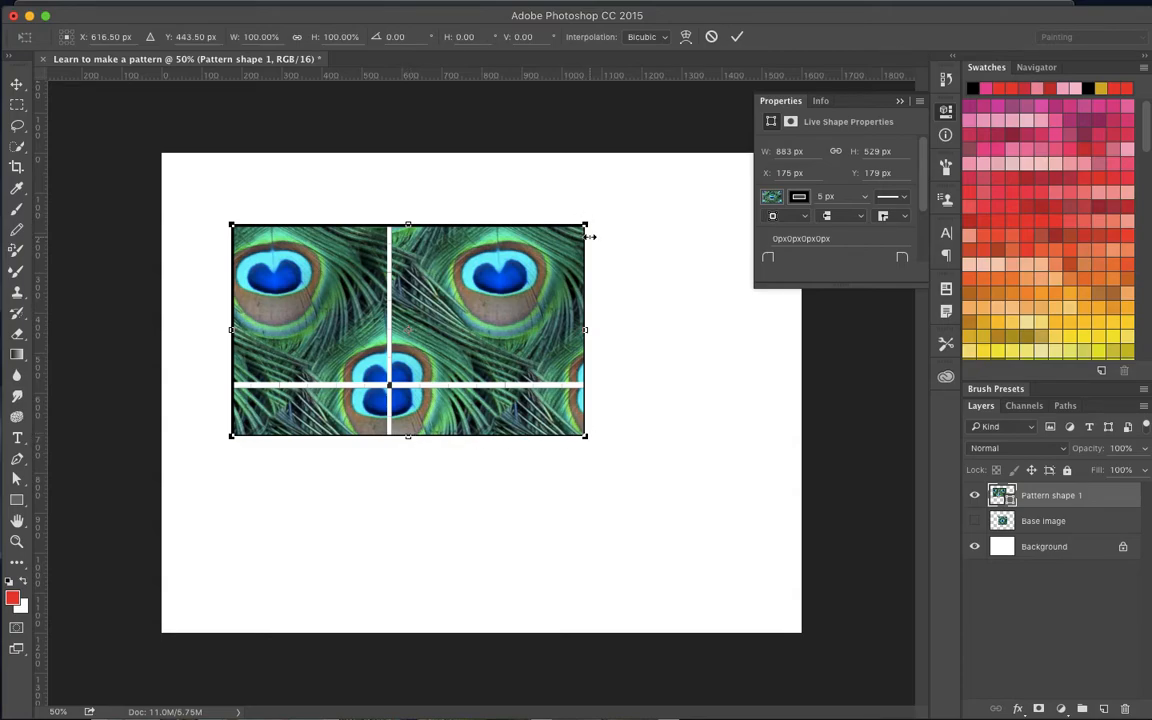
pyautogui.moveTo(586, 437); pyautogui.dragTo(767, 604)
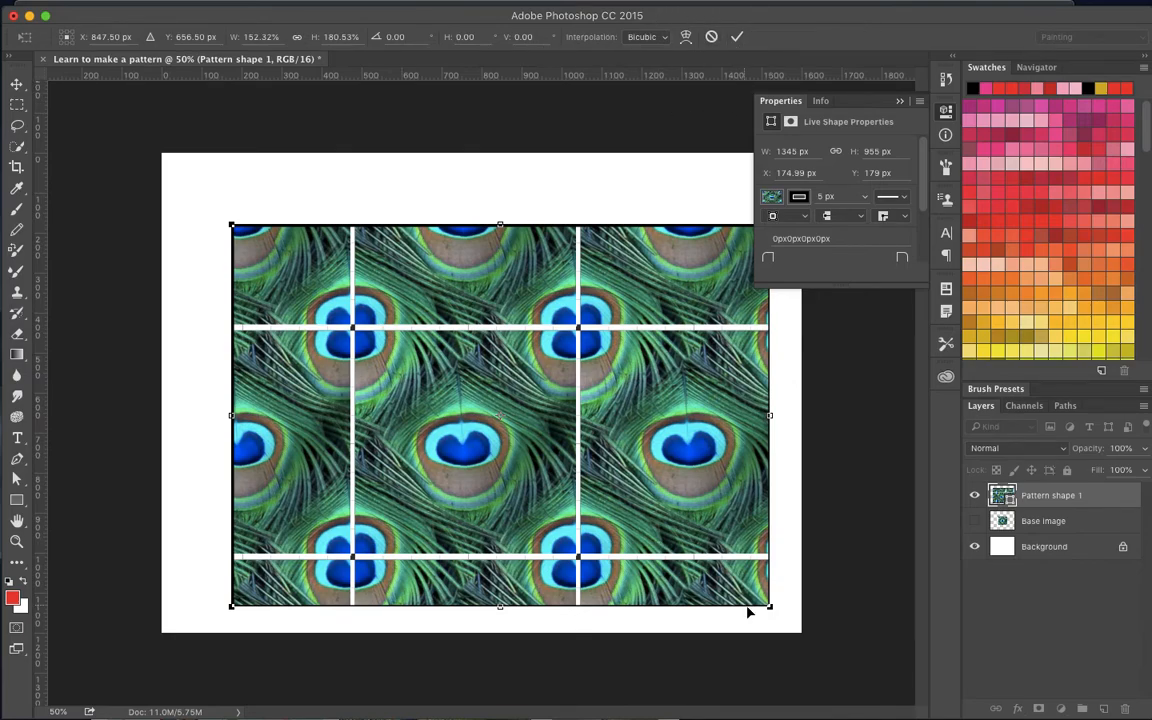
pyautogui.moveTo(768, 605); pyautogui.dragTo(733, 588)
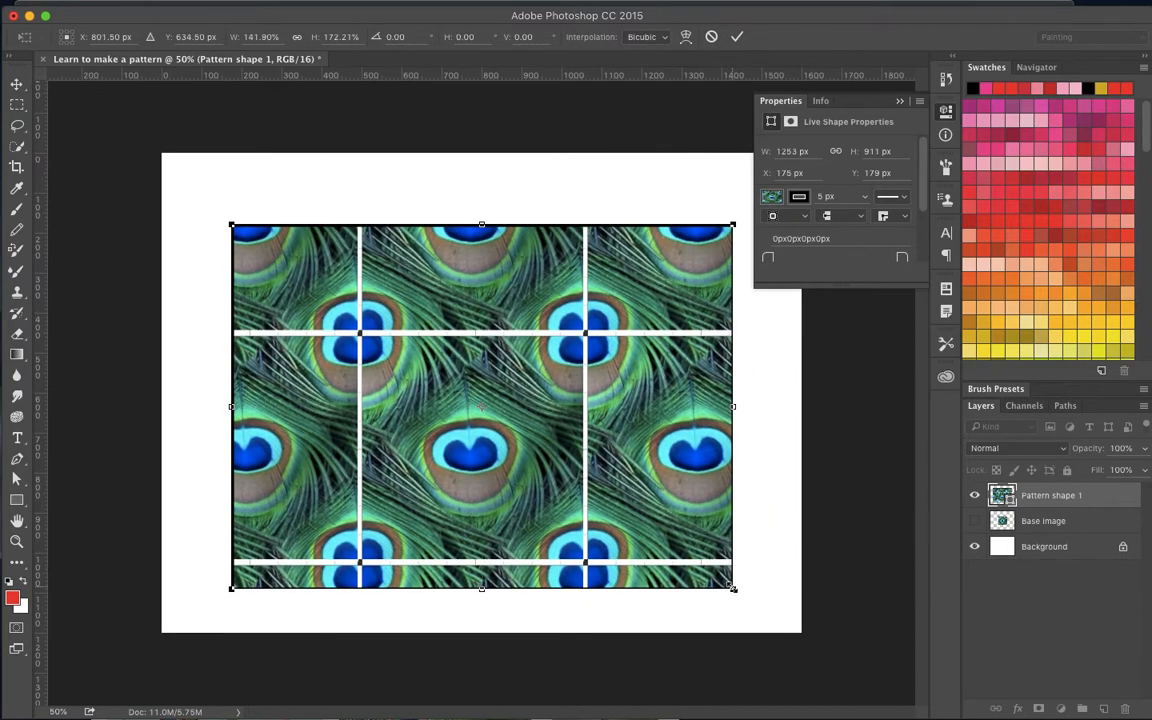
pyautogui.click(736, 39)
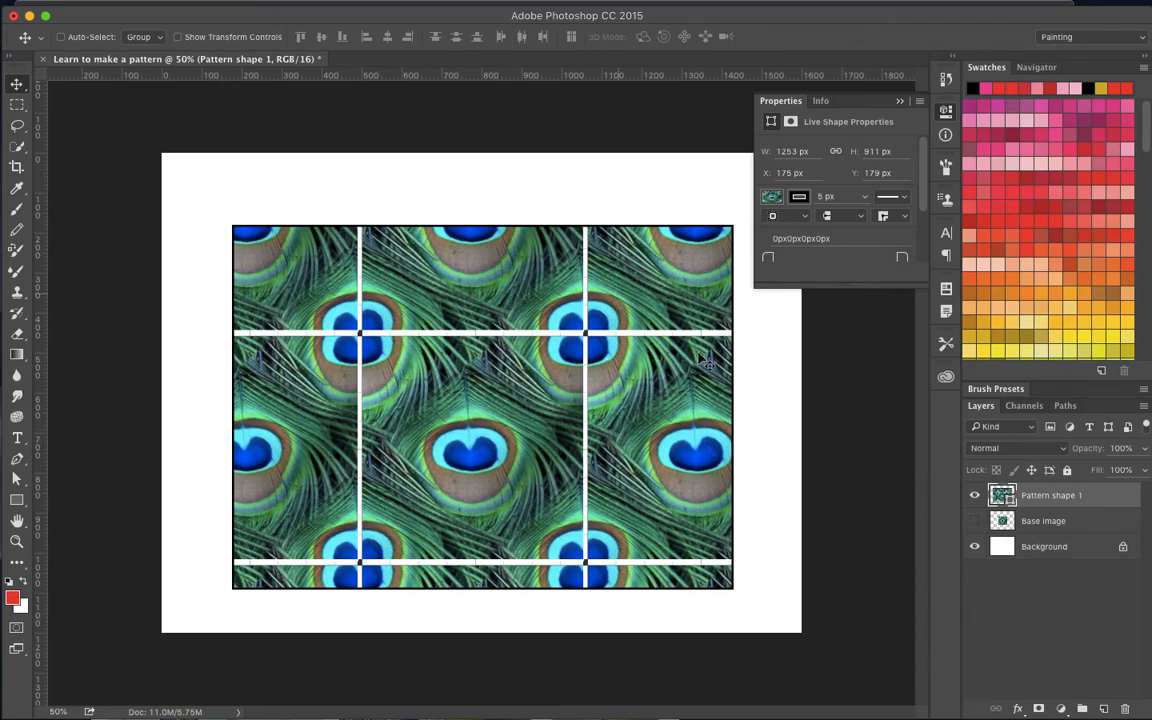
# - Show the Base image layer in place of Pattern shape 1 and marquee-select about 559 by 560 px just inside the feather image's edges
pyautogui.click(975, 495)
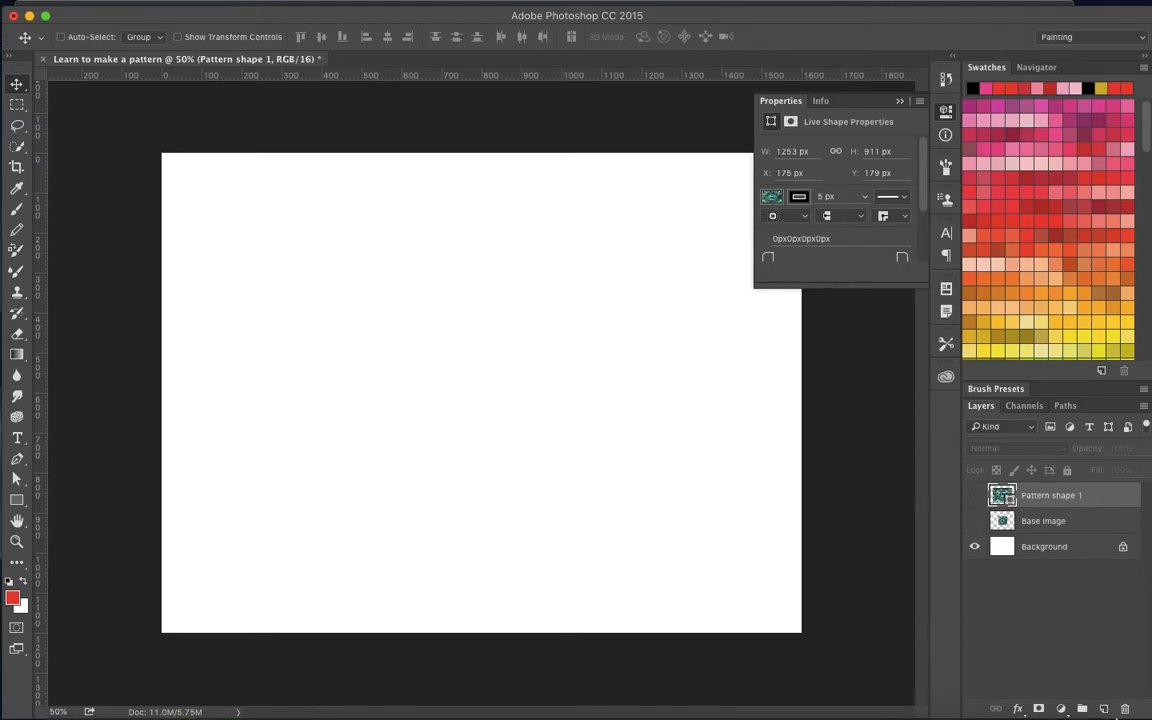
pyautogui.click(1012, 522)
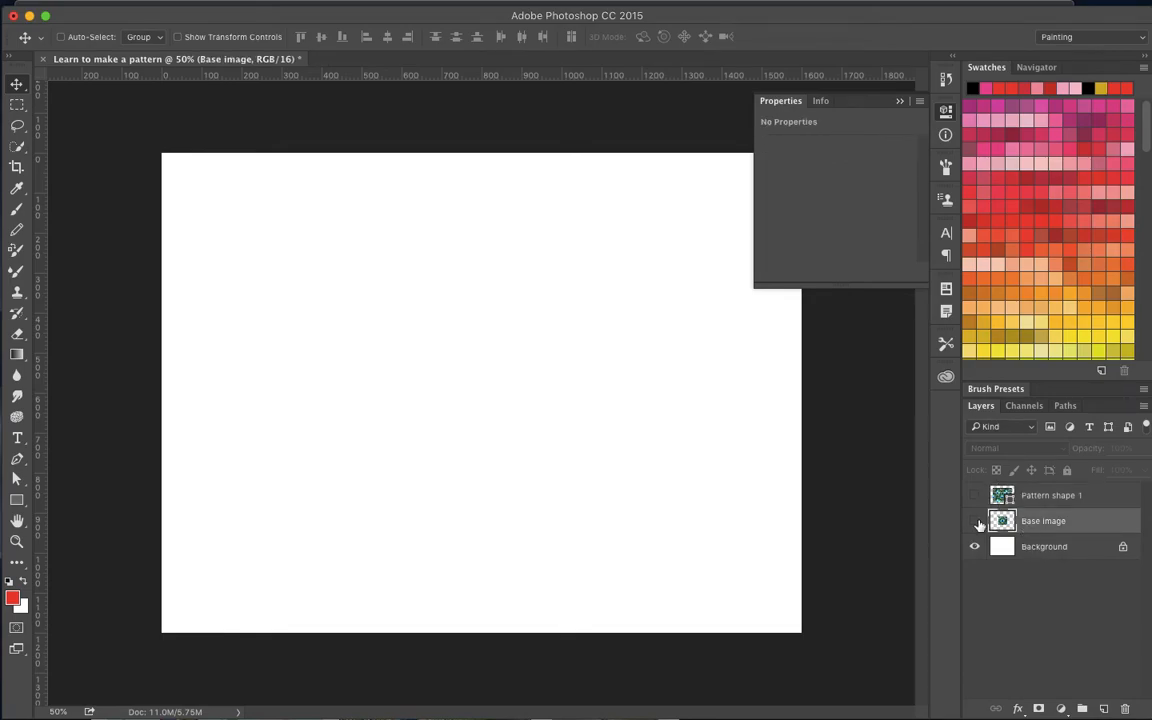
pyautogui.click(975, 521)
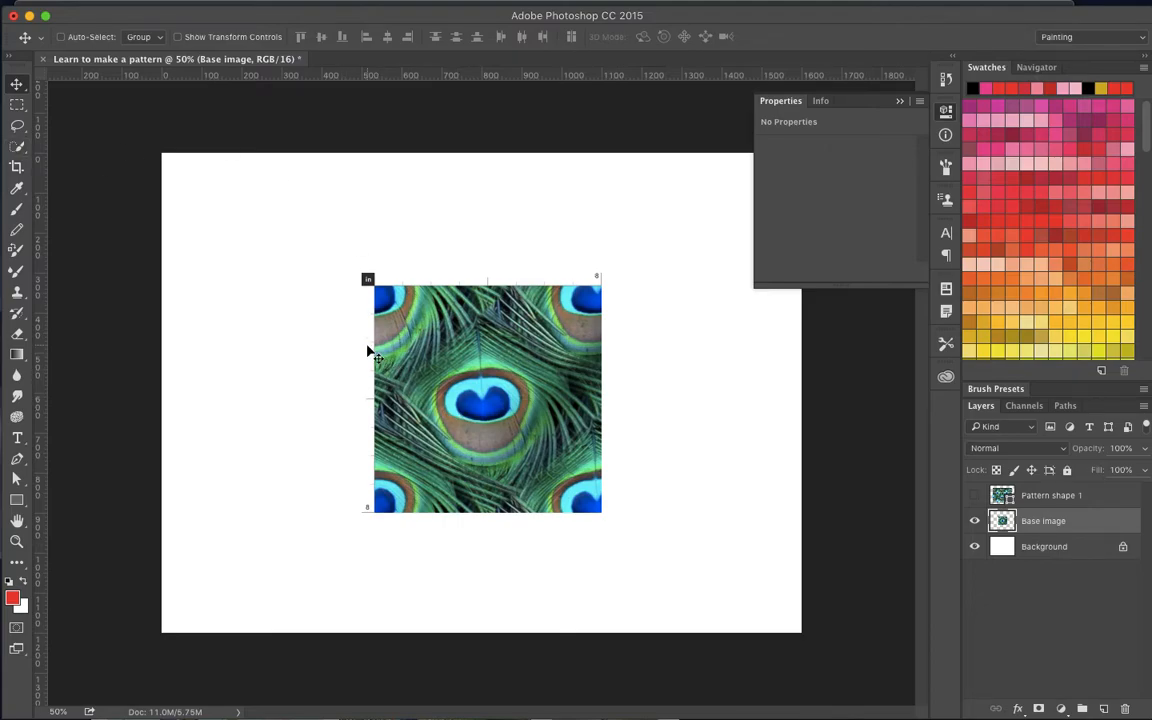
pyautogui.press('m')
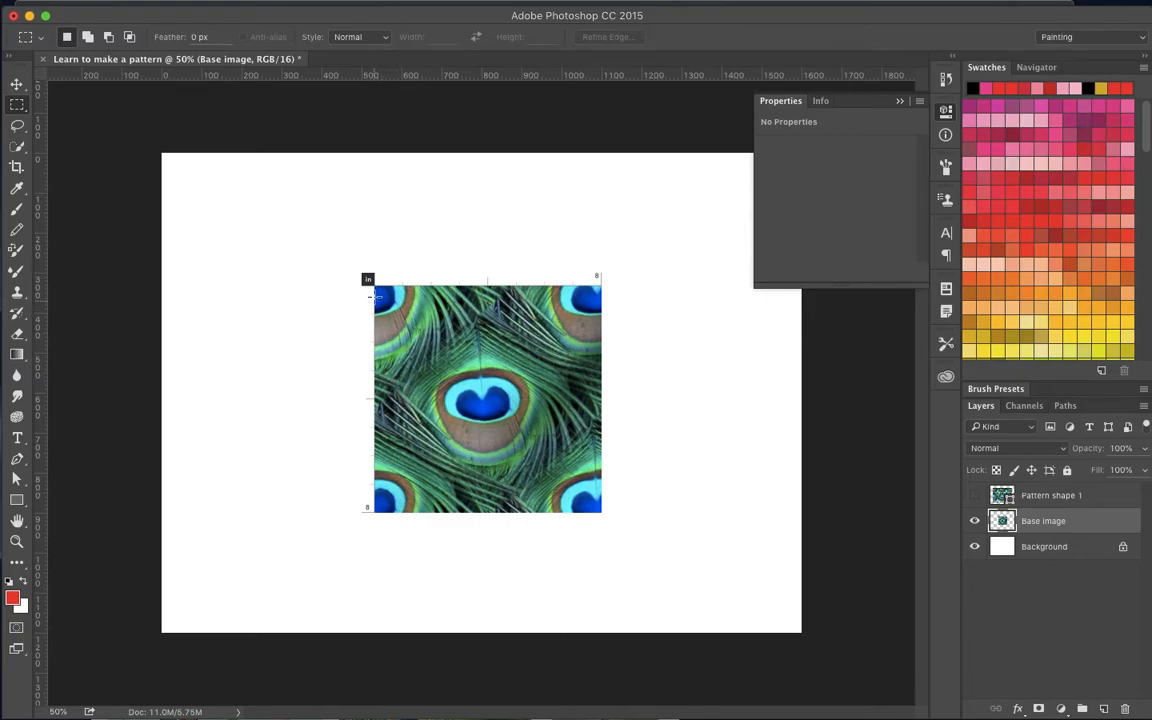
pyautogui.moveTo(377, 290); pyautogui.dragTo(601, 510)
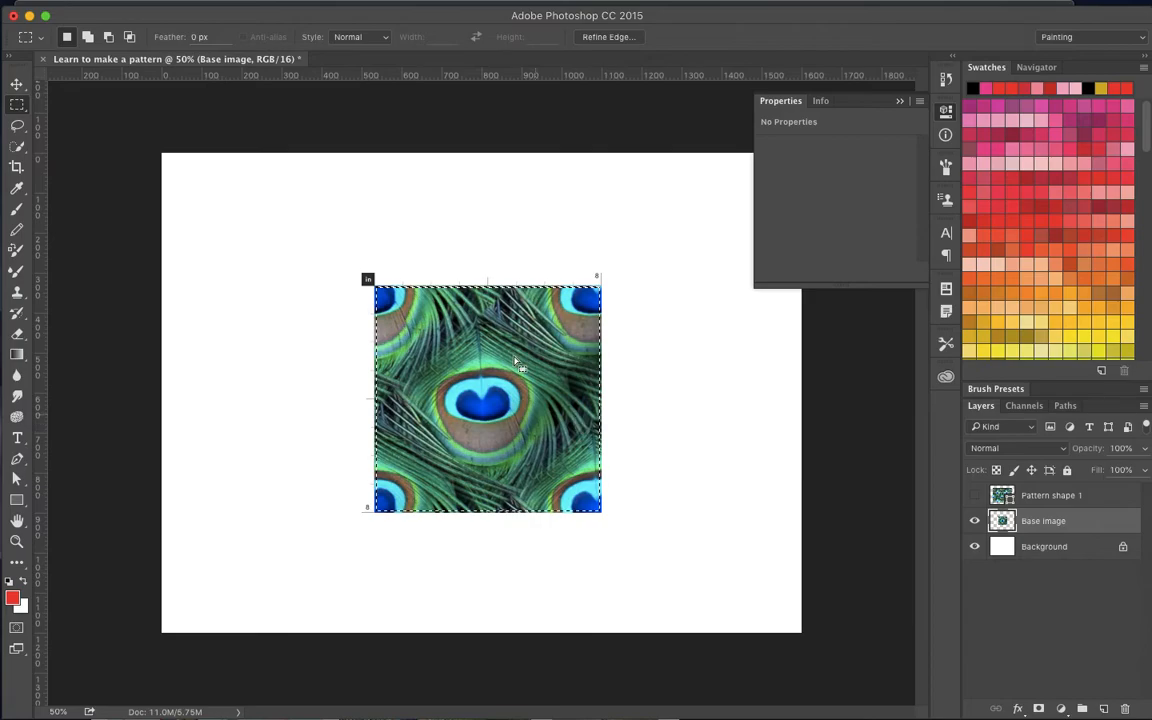
# - Define the selected feather area as a pattern named Peacock 2
pyautogui.moveTo(153, 18)
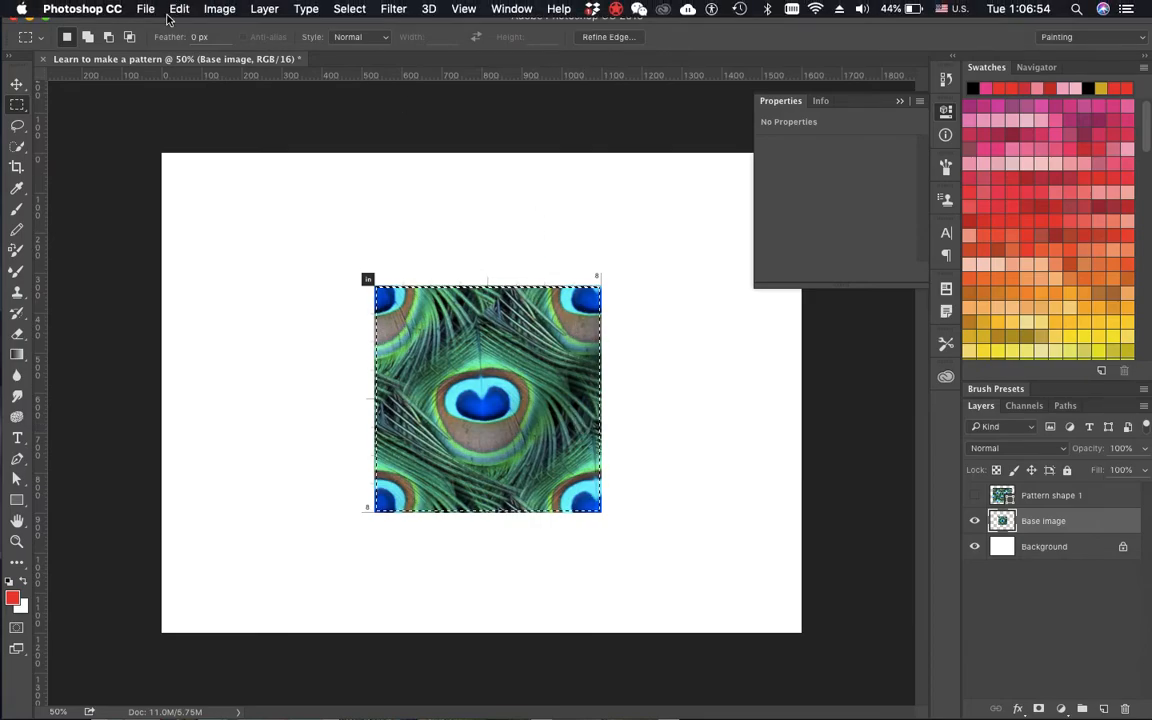
pyautogui.click(220, 10)
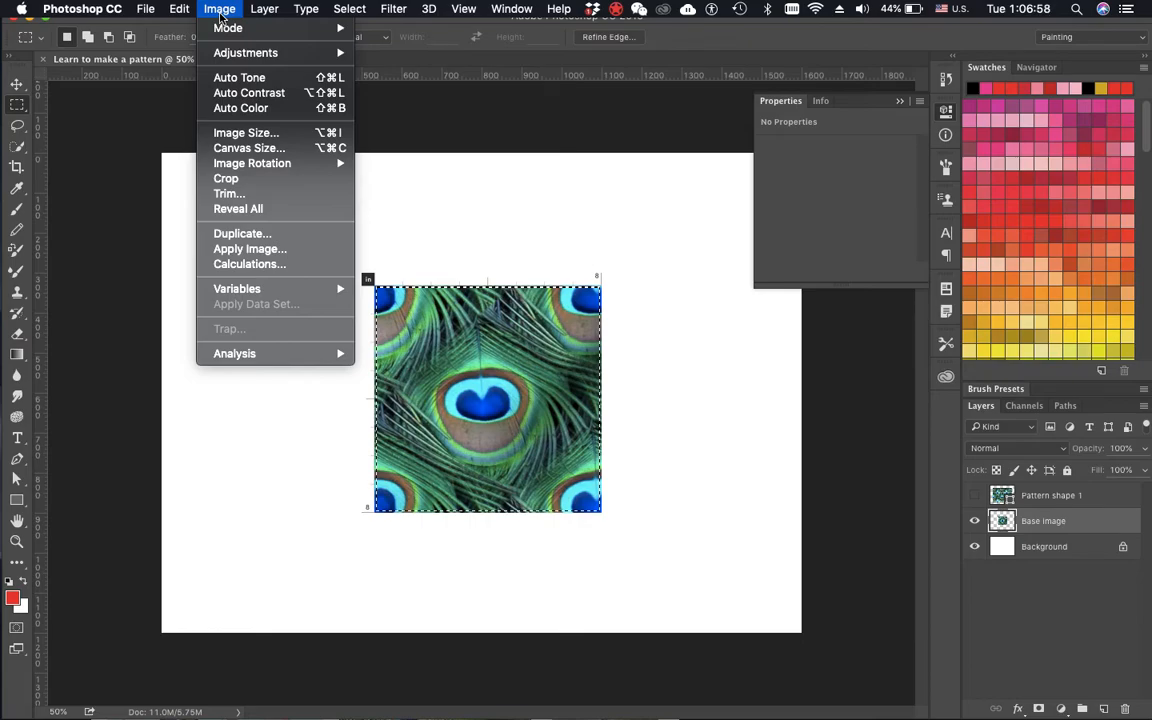
pyautogui.moveTo(166, 6)
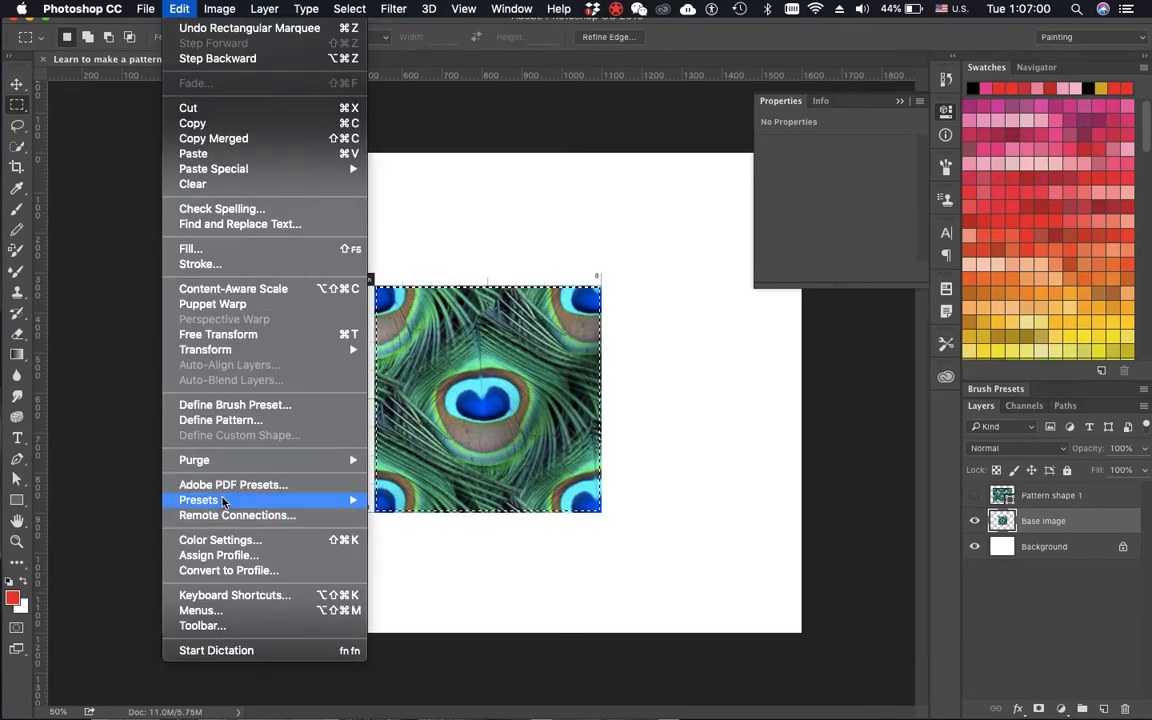
pyautogui.click(220, 420)
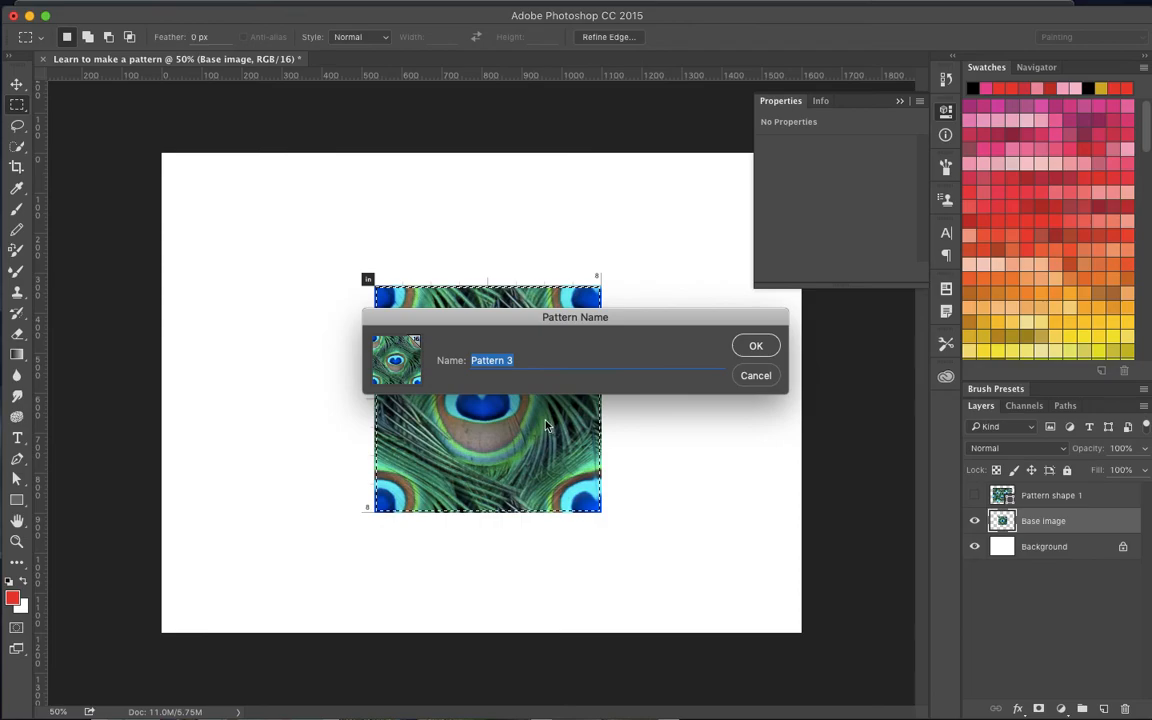
pyautogui.click(540, 360)
pyautogui.press('BackSpace')
pyautogui.press('BackSpace')
pyautogui.press('BackSpace')
pyautogui.press('BackSpace')
pyautogui.press('BackSpace')
pyautogui.press('BackSpace')
pyautogui.press('BackSpace')
pyautogui.press('BackSpace')
pyautogui.press('BackSpace')
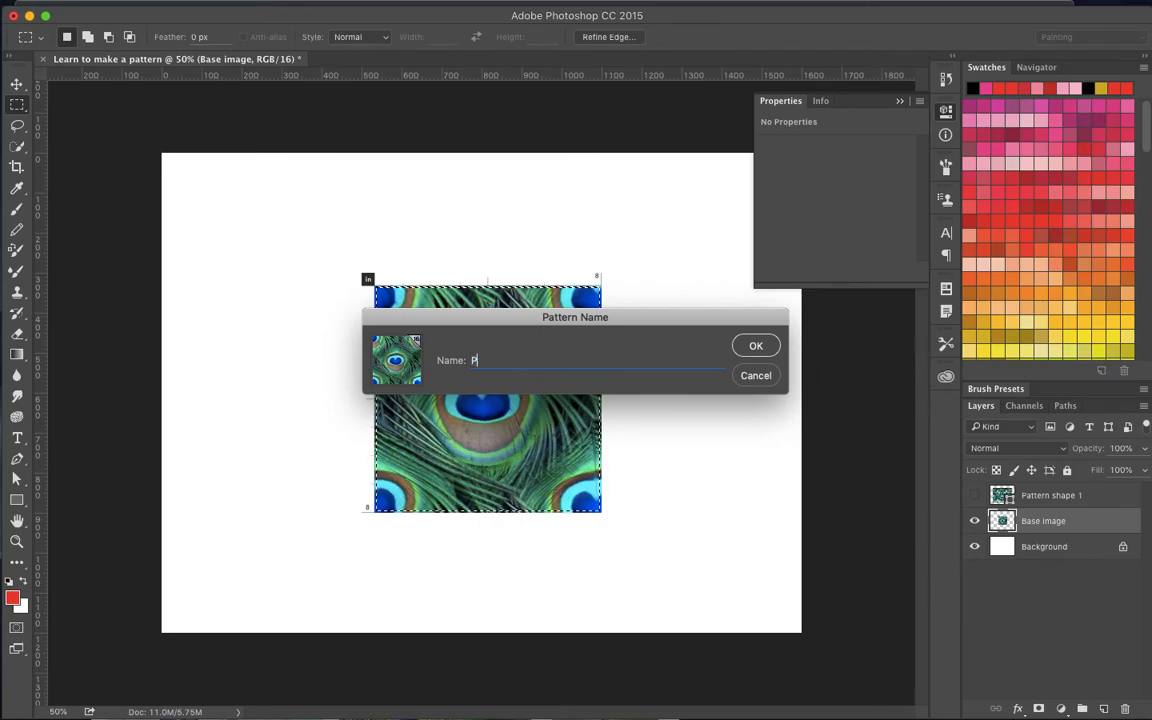
pyautogui.write('Peacock 2')
pyautogui.click(753, 345)
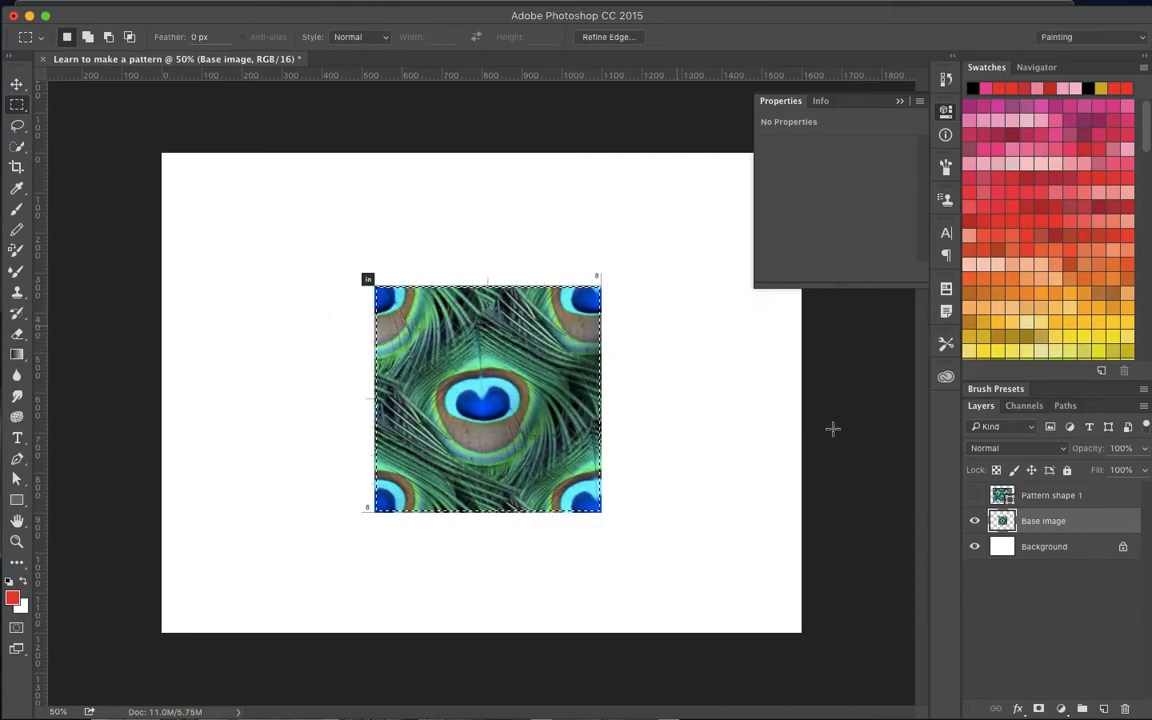
# - Hide the Base image layer and add a new layer named Pattern Shape 2
pyautogui.click(975, 521)
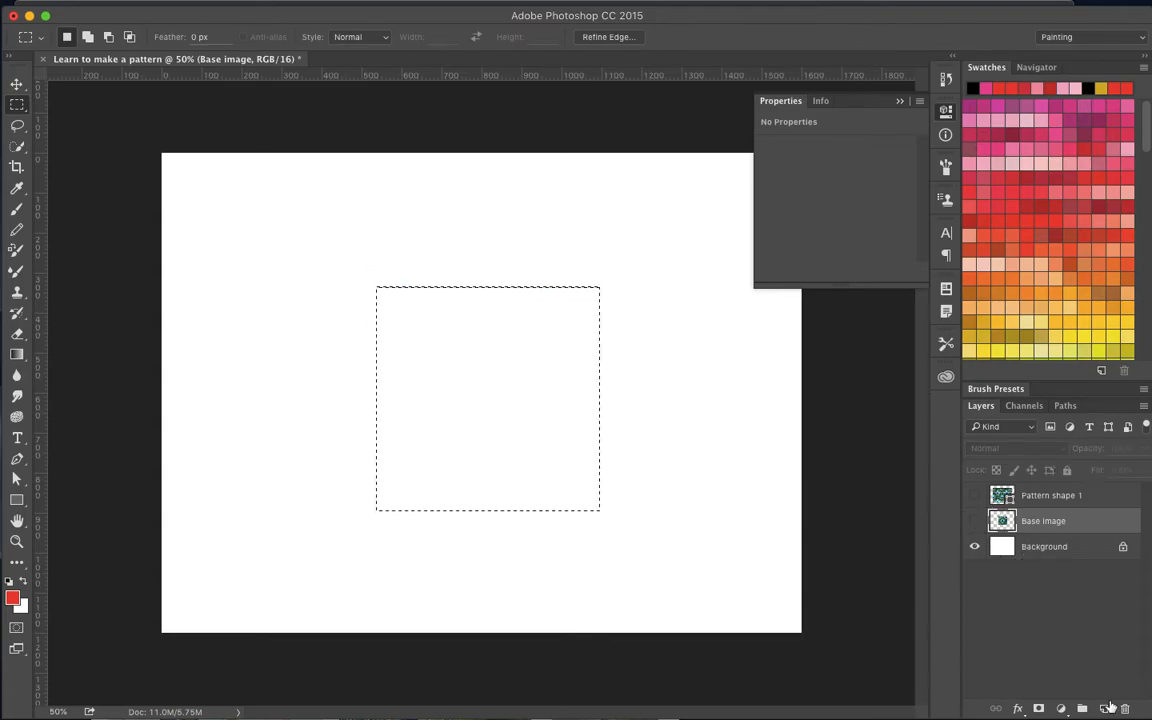
pyautogui.click(1105, 709)
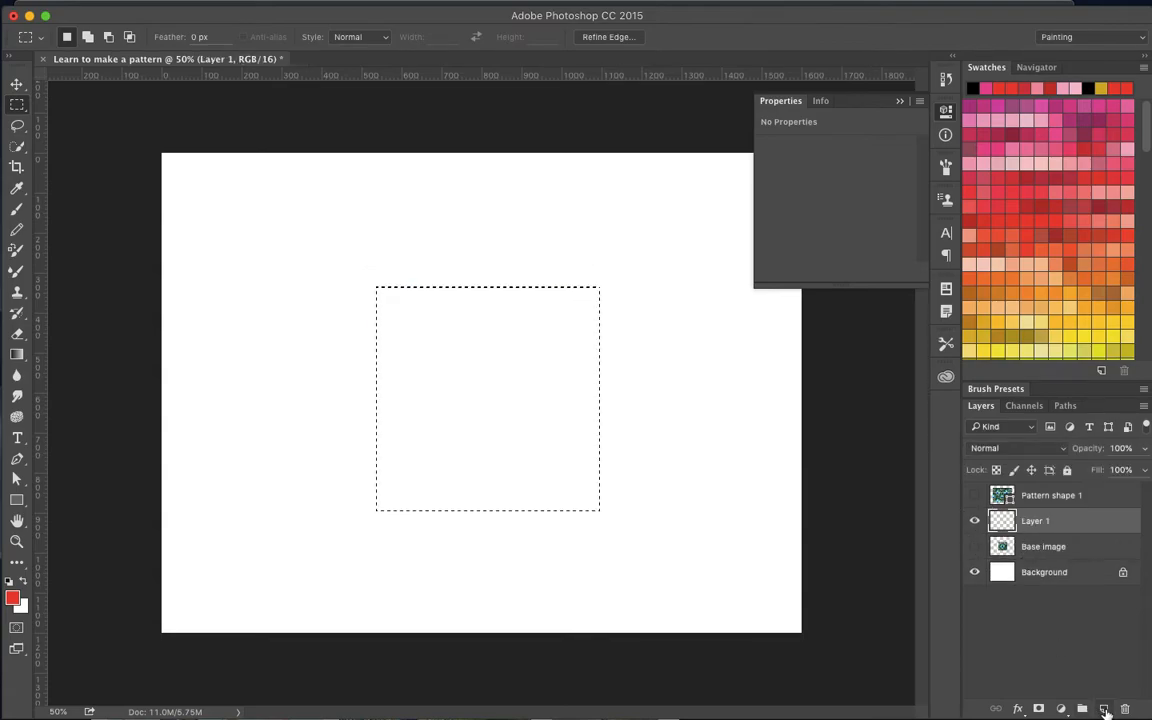
pyautogui.doubleClick(1031, 520)
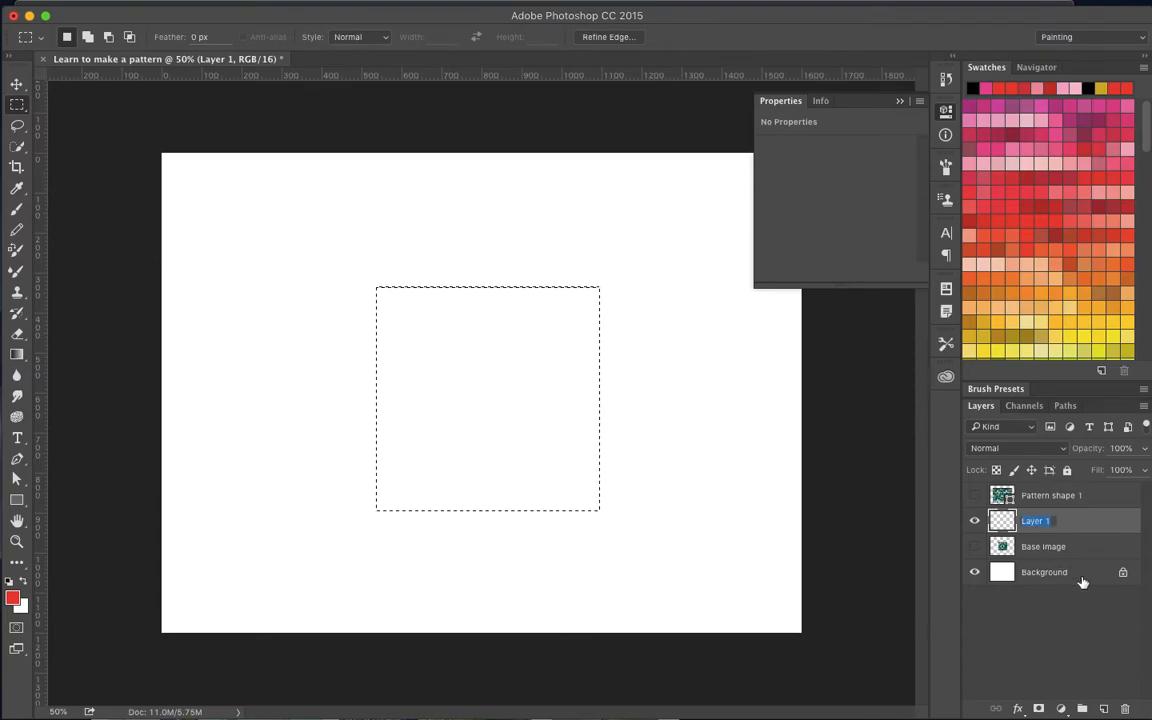
pyautogui.write('Pattern Shape 2')
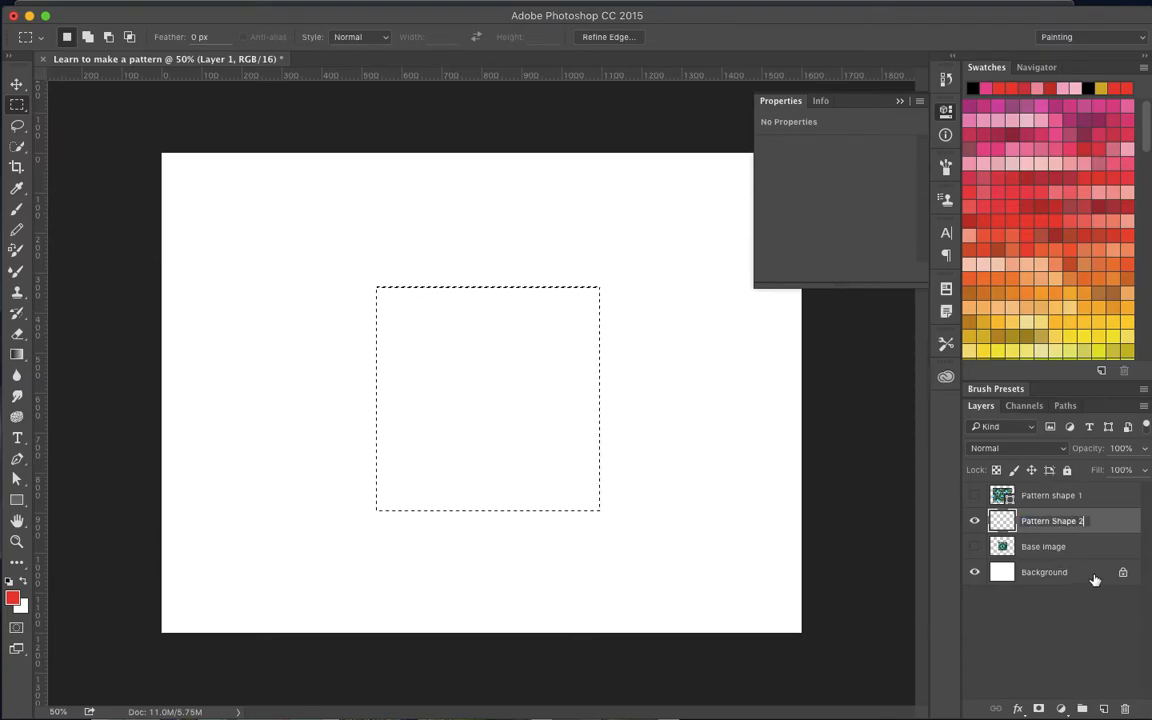
pyautogui.press('Return')
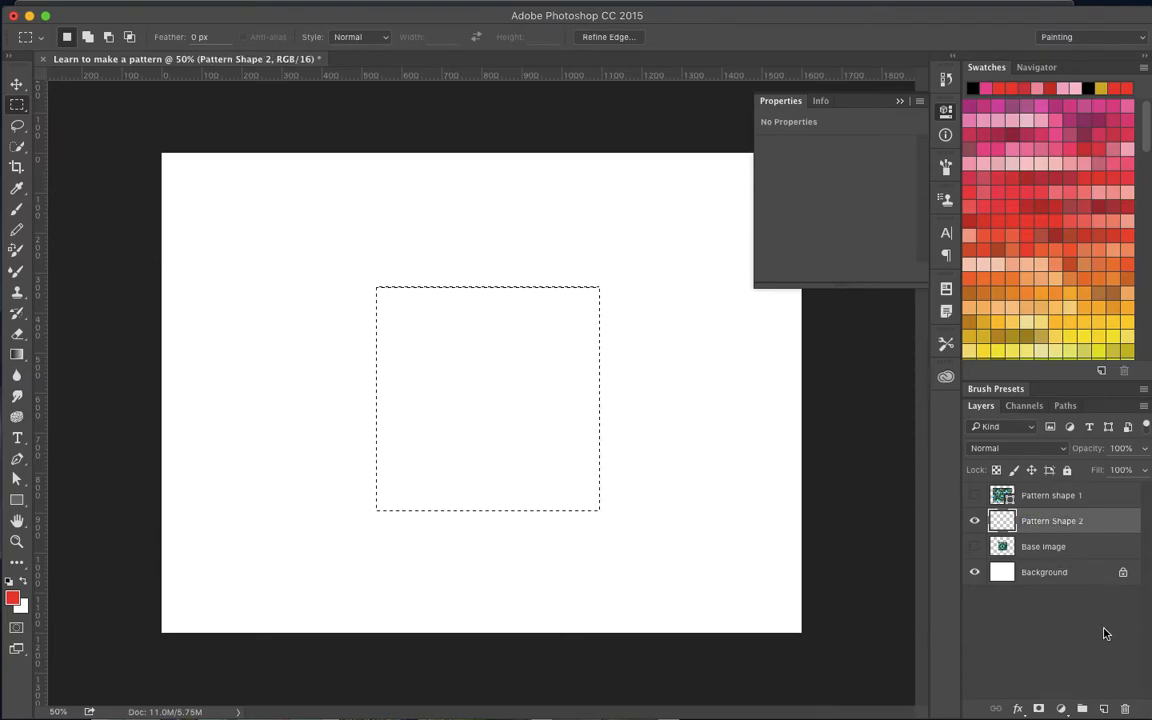
# - Move the Pattern Shape 2 layer above Pattern shape 1 and clear the marquee selection
pyautogui.moveTo(1021, 522)
pyautogui.mouseDown()
pyautogui.moveTo(1049, 504)
pyautogui.moveTo(1020, 528)
pyautogui.mouseUp()
pyautogui.doubleClick(1030, 523)
pyautogui.click(1102, 531)
pyautogui.moveTo(1096, 527); pyautogui.dragTo(1079, 492)
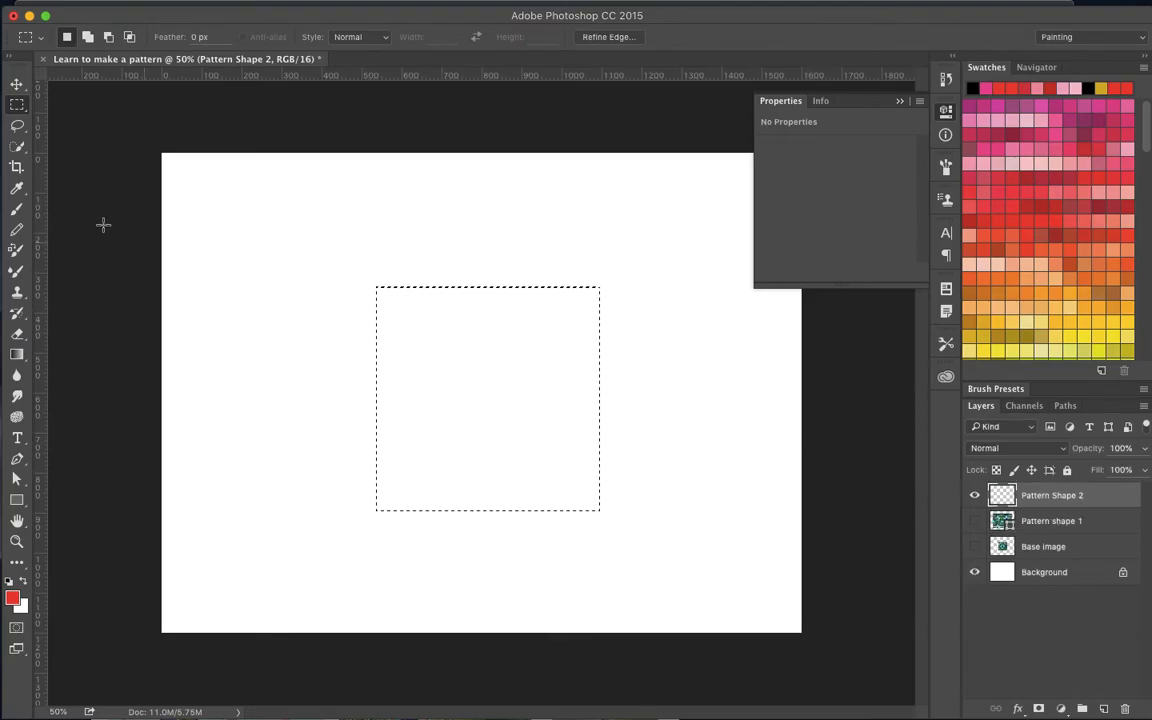
pyautogui.click(435, 256)
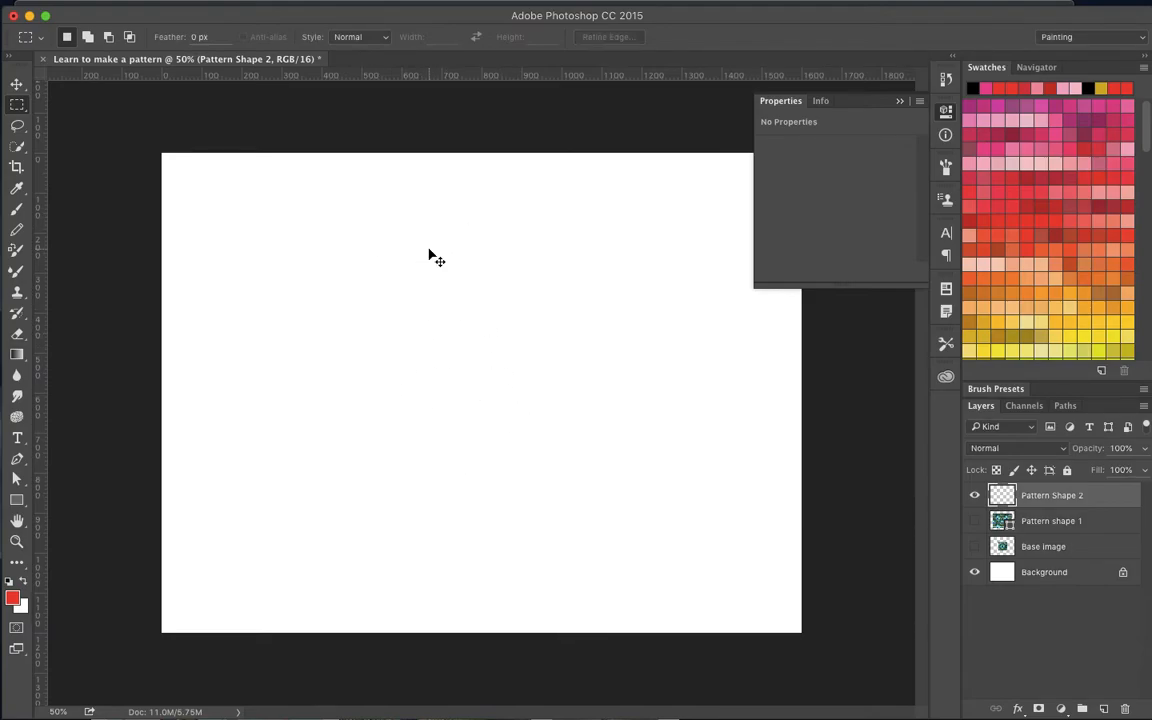
# - Draw a rectangle about 1135 by 720 px on the Pattern Shape 2 layer and fill it with the Peacock 2 pattern
pyautogui.click(17, 500)
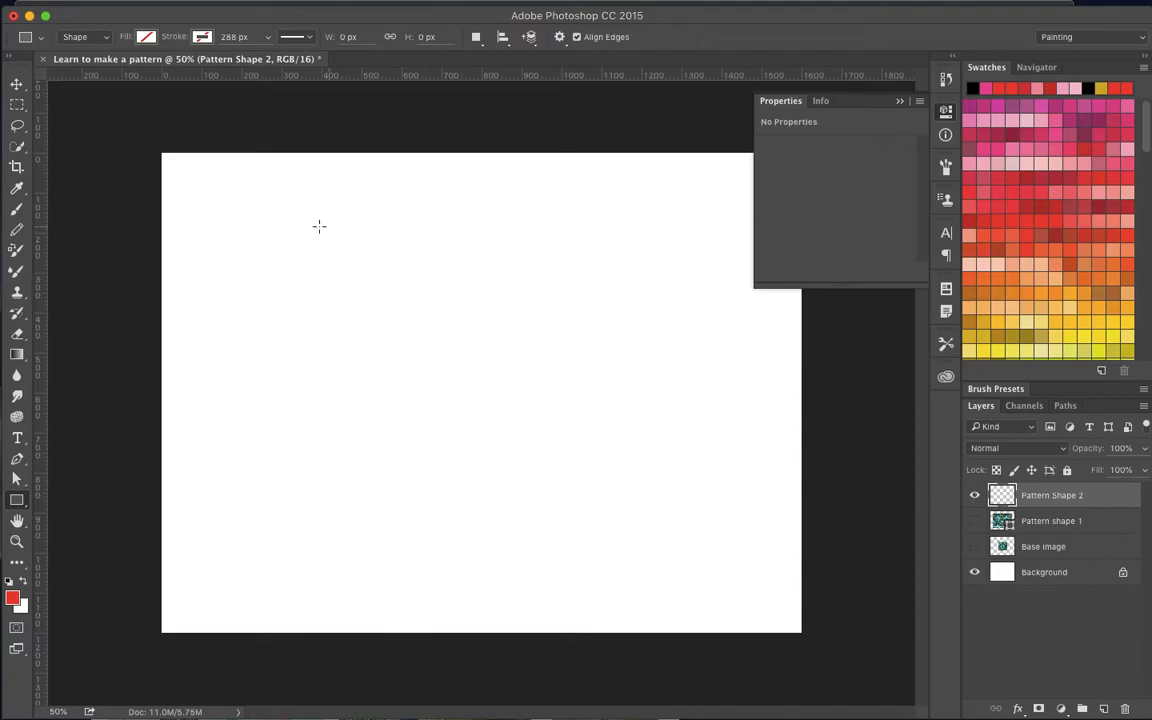
pyautogui.moveTo(252, 234); pyautogui.dragTo(706, 522)
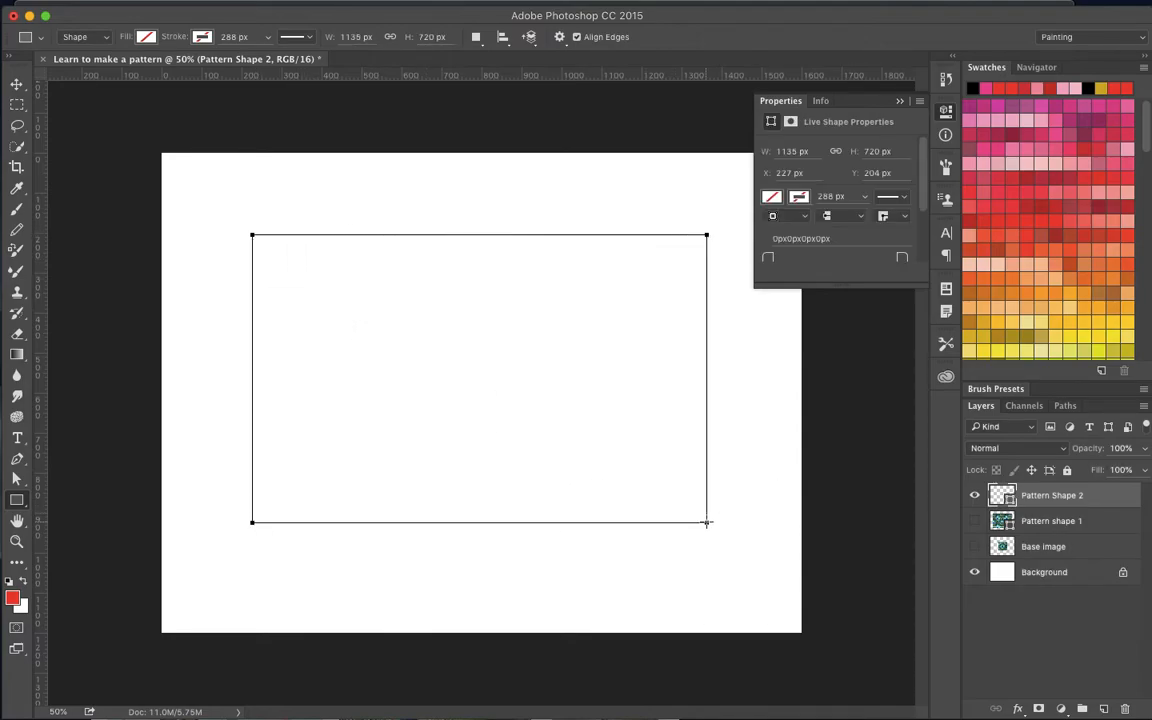
pyautogui.click(146, 37)
pyautogui.click(172, 68)
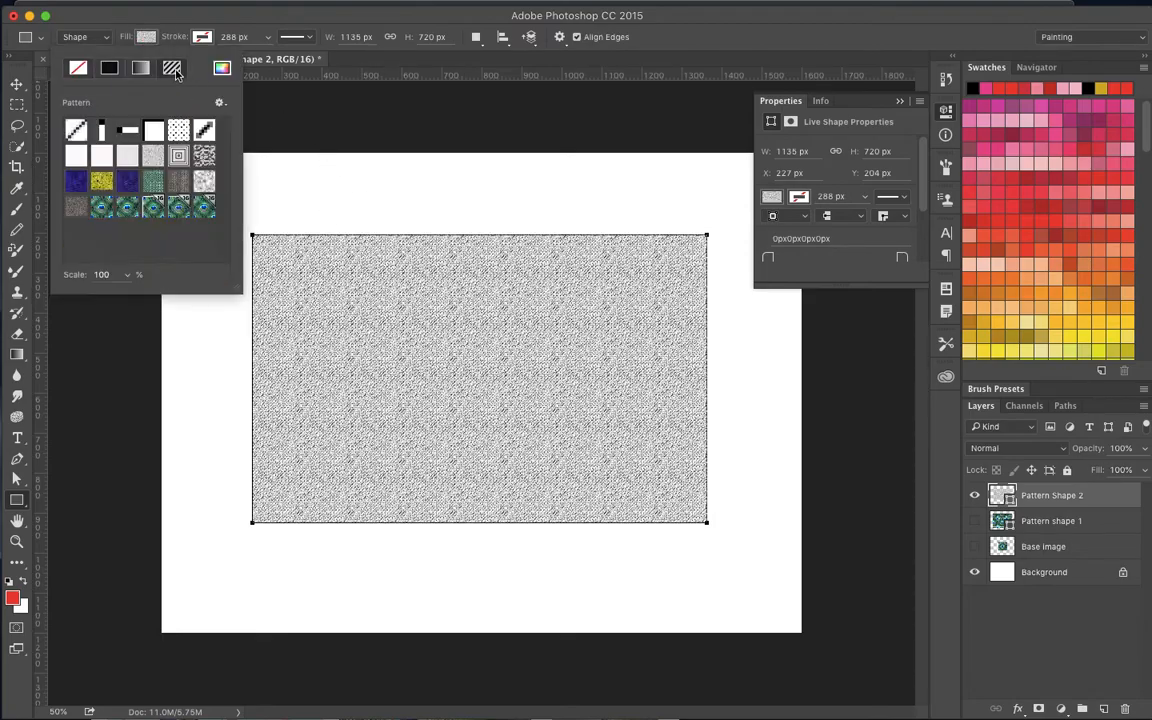
pyautogui.click(207, 209)
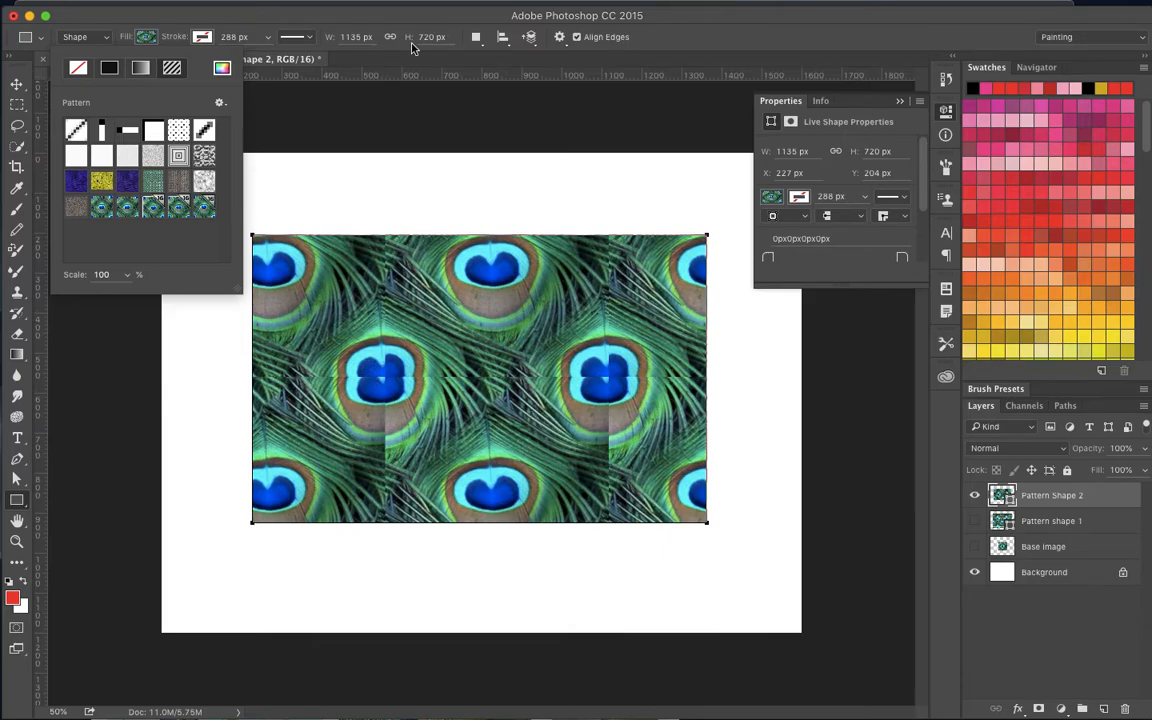
# - Resize the Pattern Shape 2 rectangle to about 1137 by 989 px with Free Transform
pyautogui.click(438, 16)
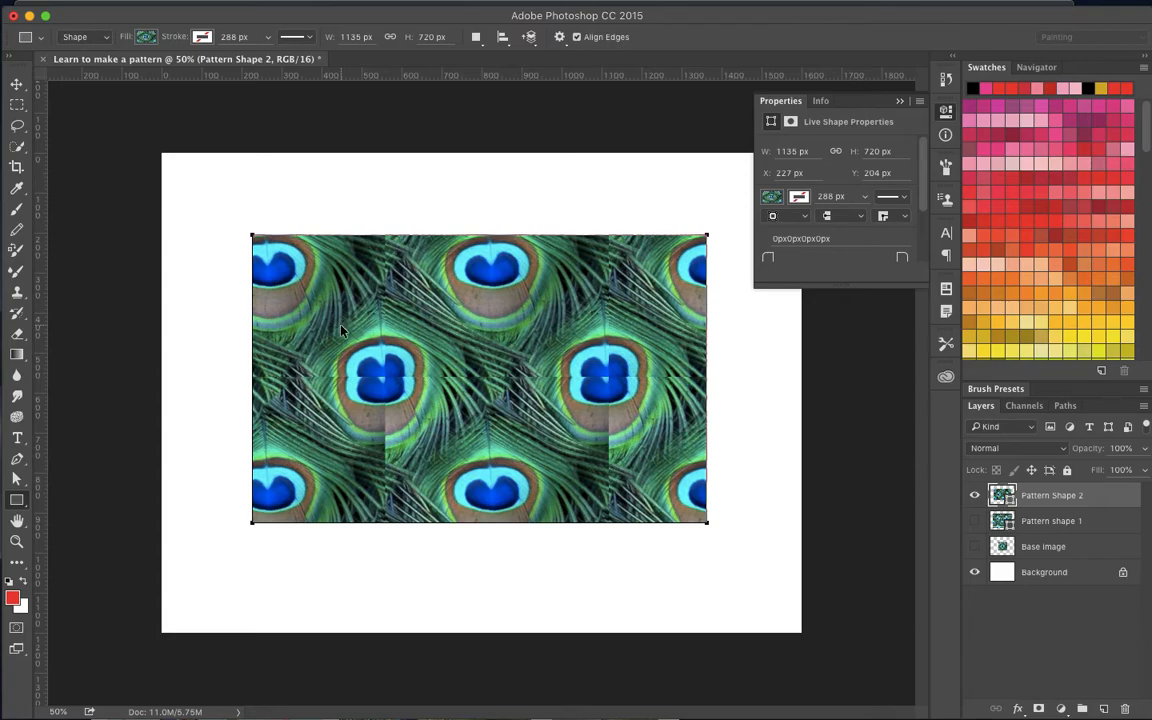
pyautogui.hotkey('ctrl', 't')
pyautogui.moveTo(707, 523); pyautogui.dragTo(756, 609)
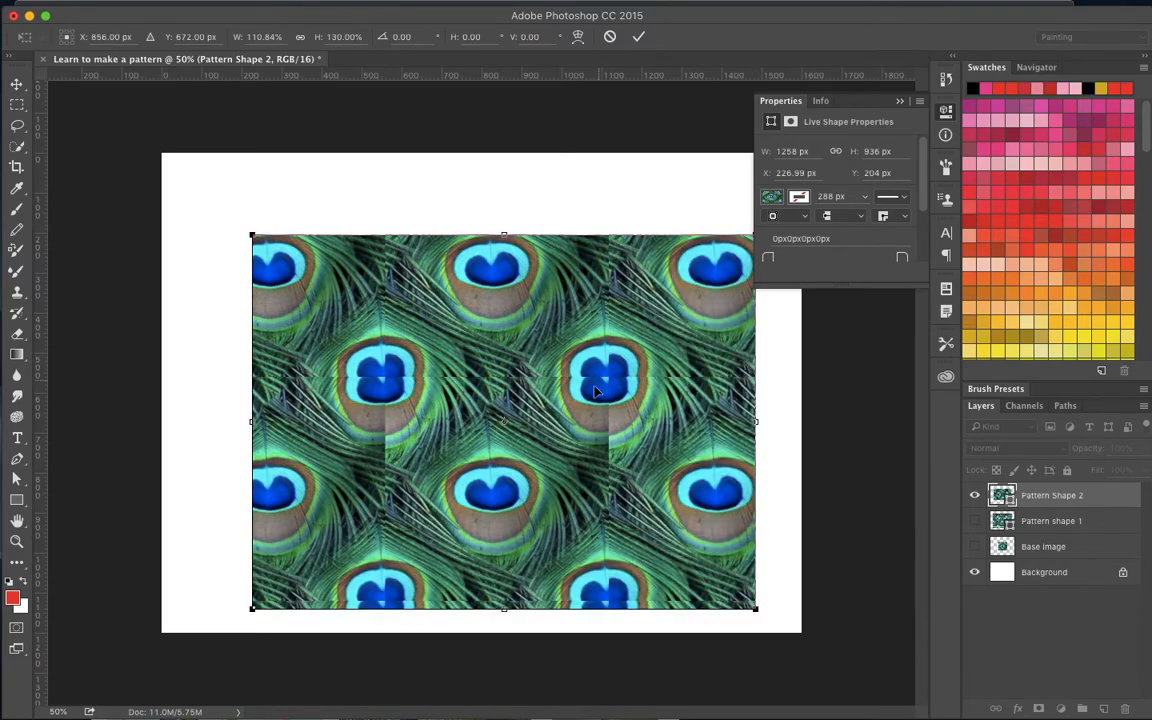
pyautogui.moveTo(756, 609); pyautogui.dragTo(540, 597)
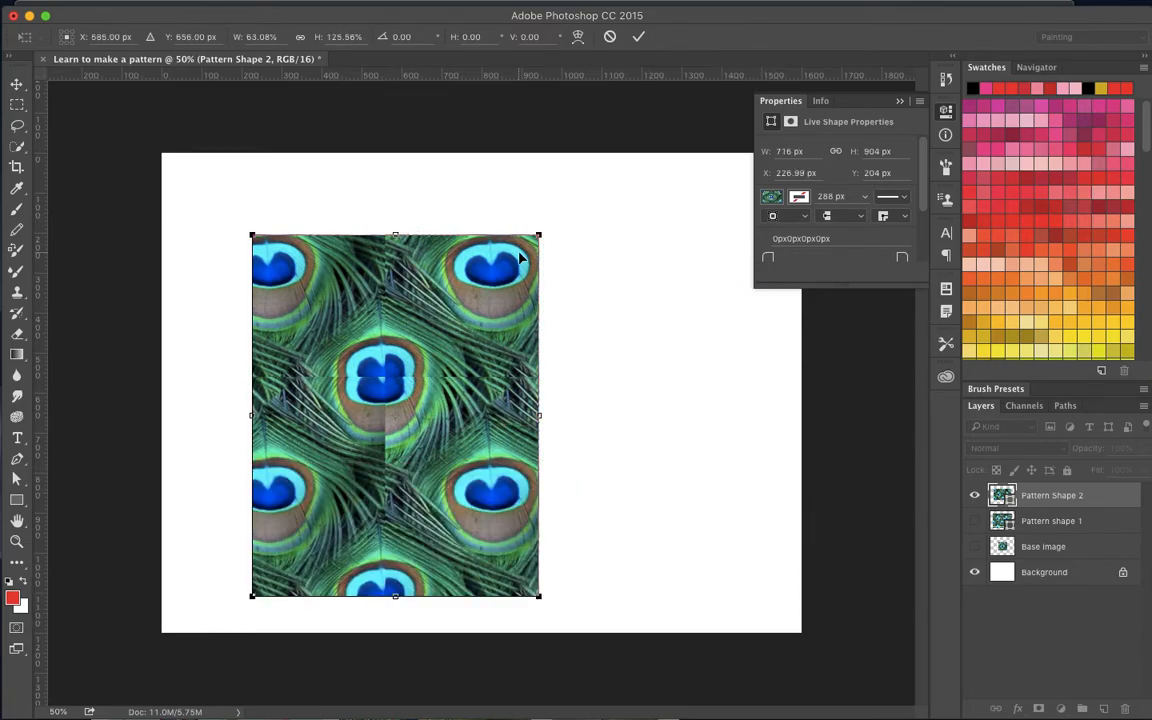
pyautogui.moveTo(540, 235); pyautogui.dragTo(708, 200)
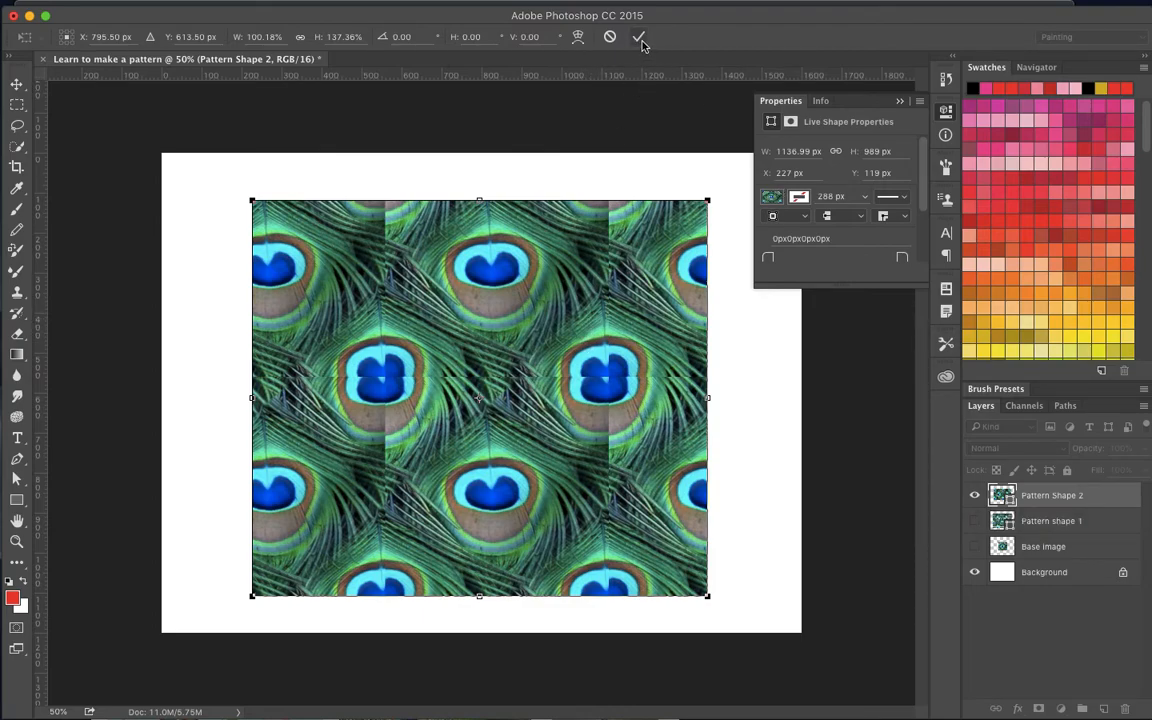
pyautogui.press('Return')
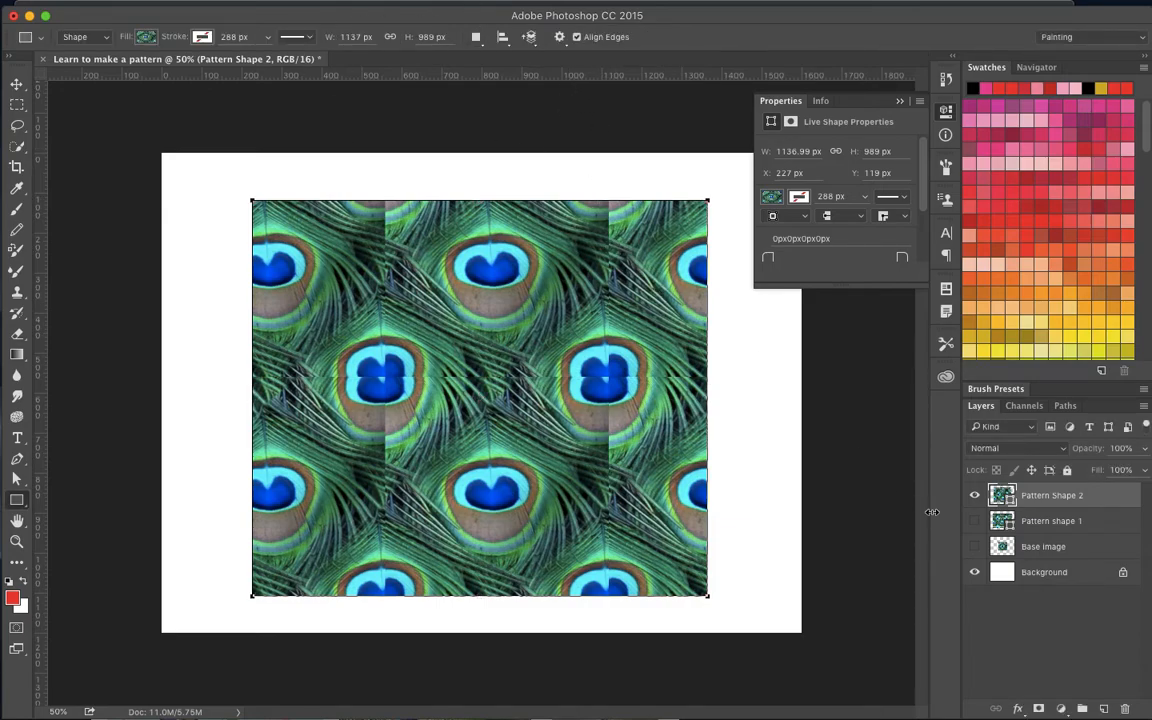
# - Hide the Pattern Shape 2 layer, then select the Base image layer and show it
pyautogui.click(976, 497)
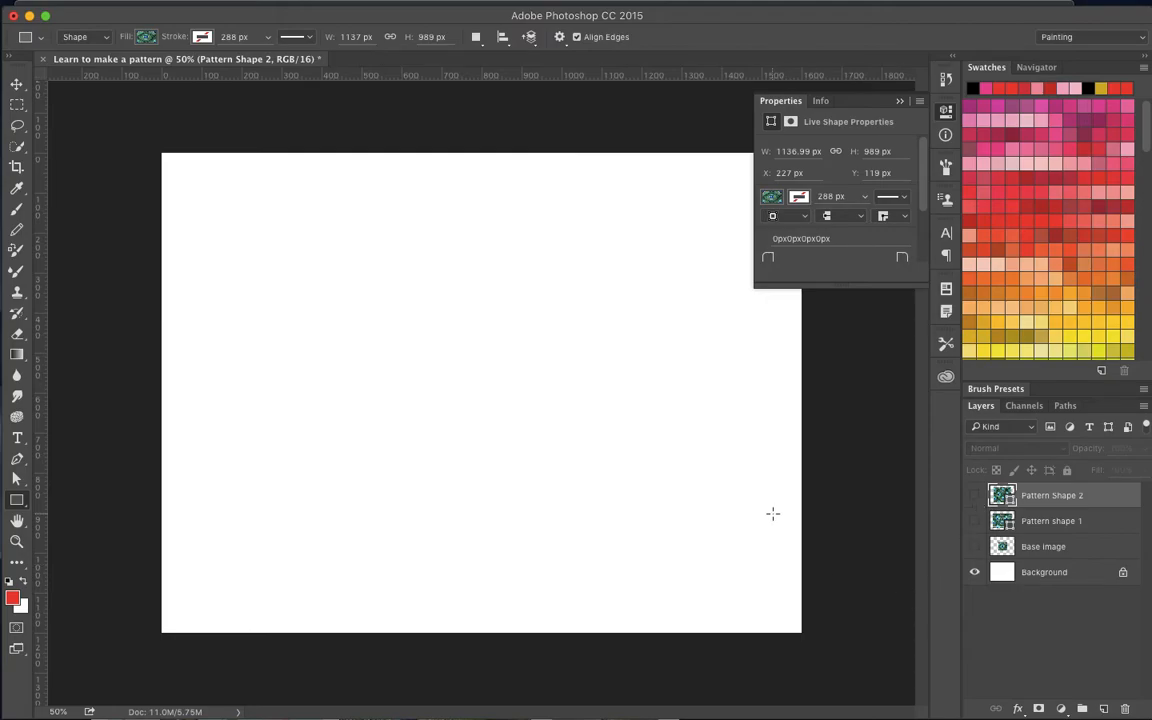
pyautogui.click(1080, 546)
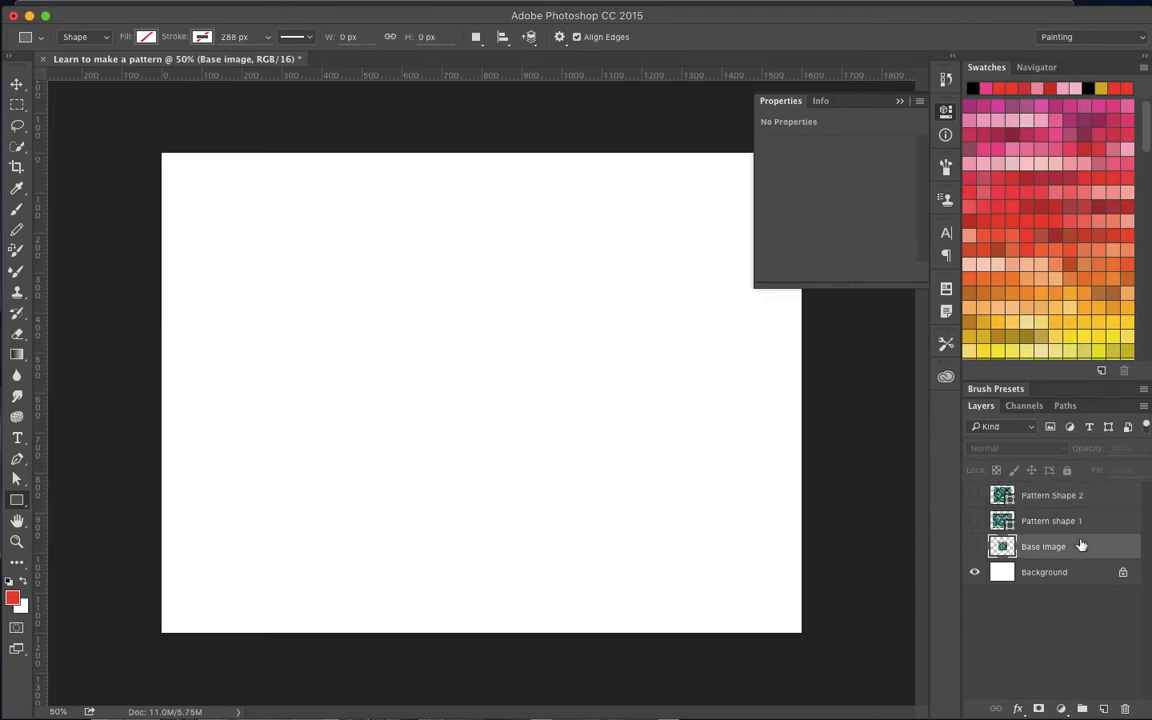
pyautogui.click(975, 547)
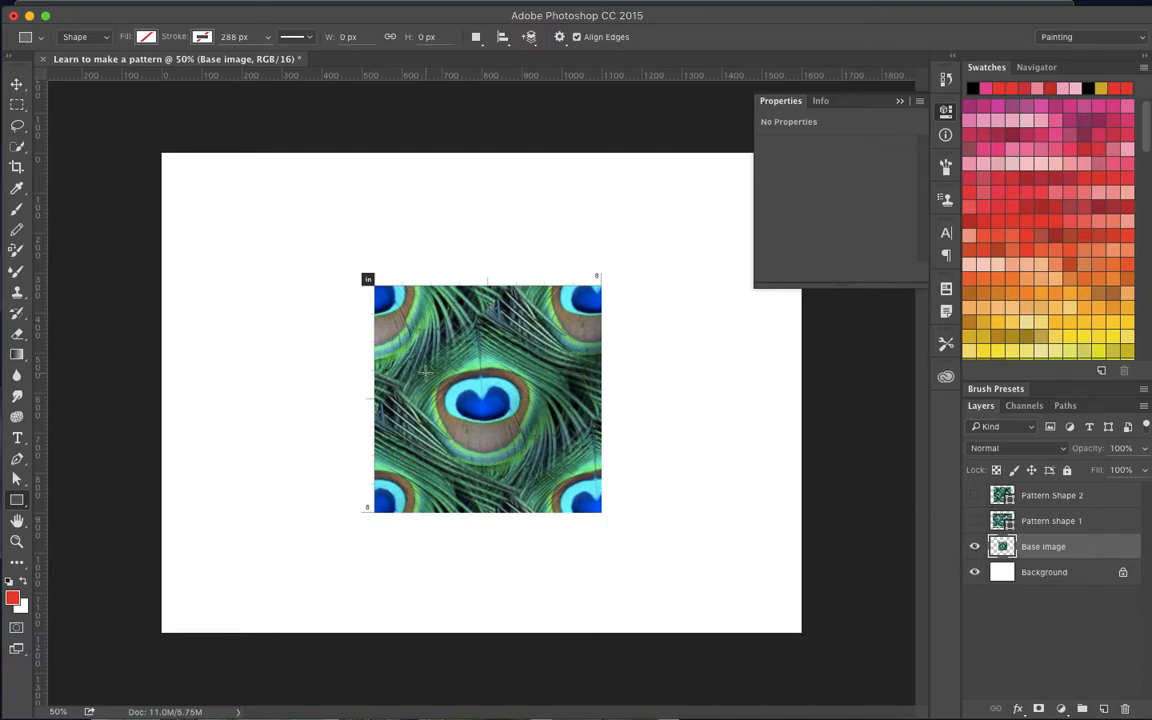
# - Examine the Base image feather tile up close, especially its edges and the cut-off feather eyes at the corners
pyautogui.press('super+plus')
pyautogui.press('super+plus')
pyautogui.scroll(3, 426, 373)
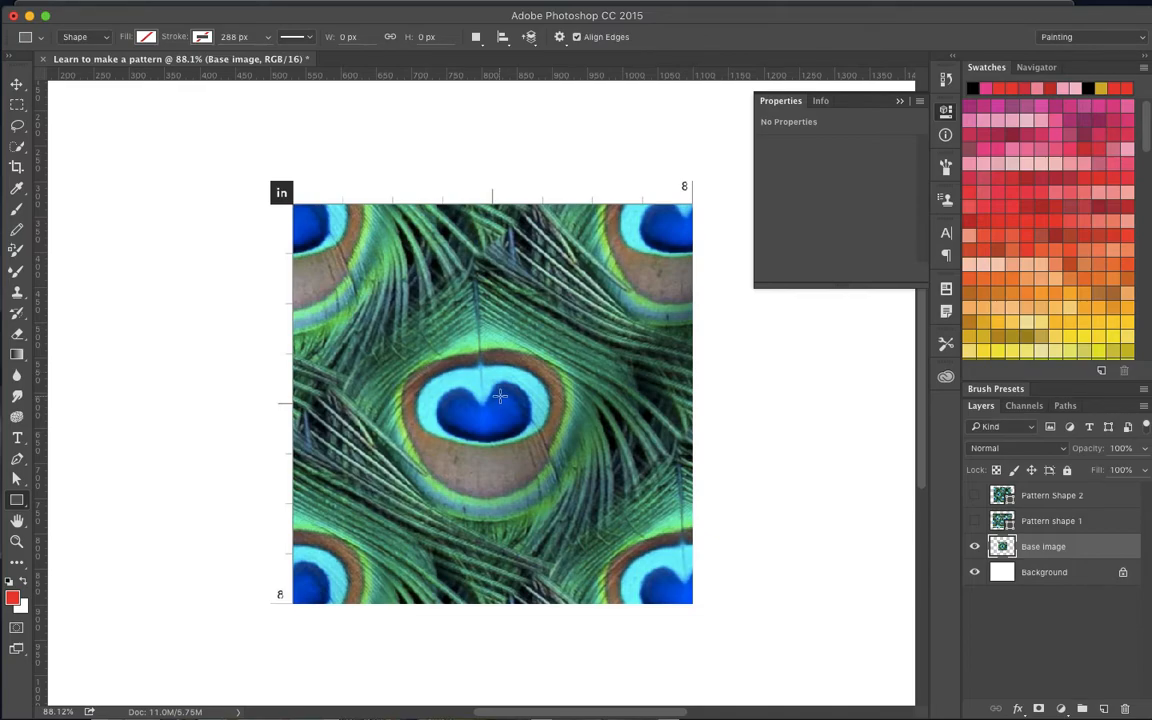
pyautogui.scroll(1, 500, 396)
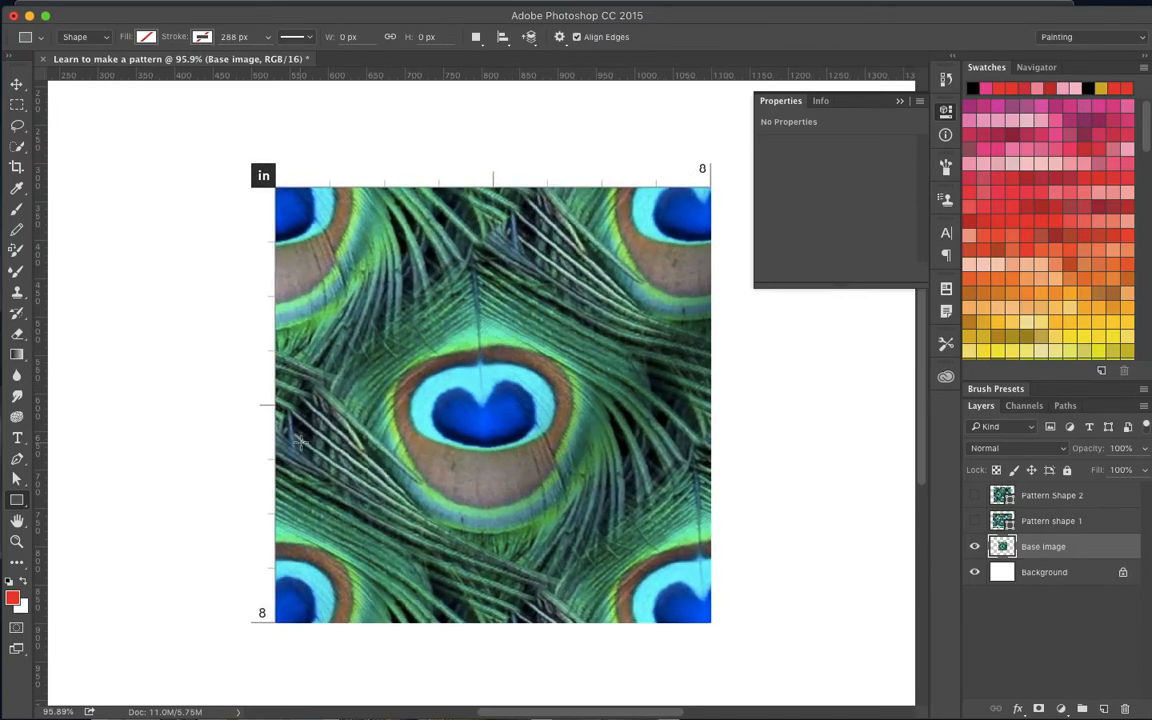
pyautogui.click(16, 543)
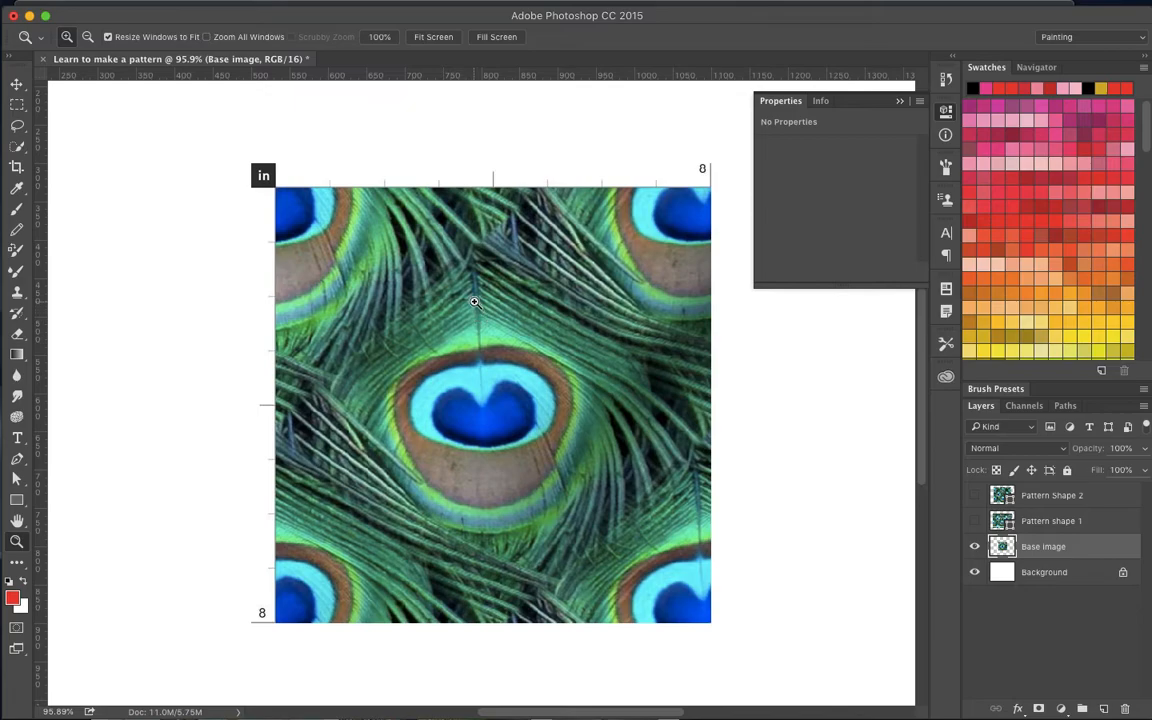
pyautogui.click(218, 311)
pyautogui.click(218, 311)
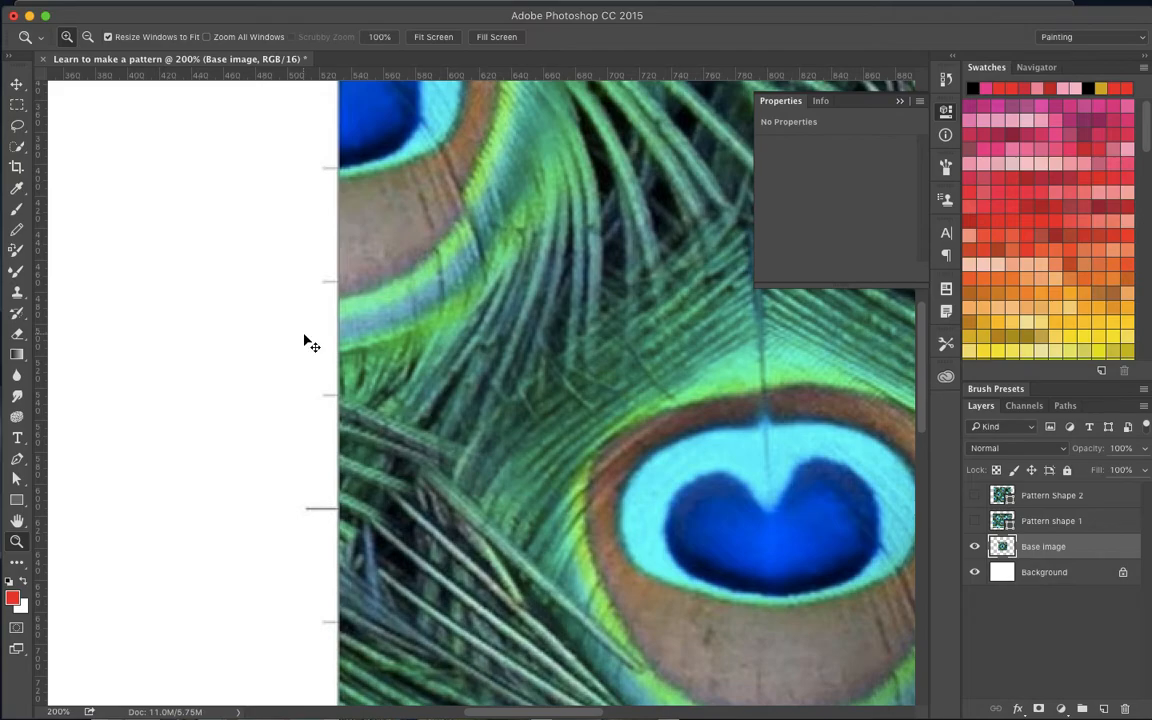
pyautogui.press('alt')
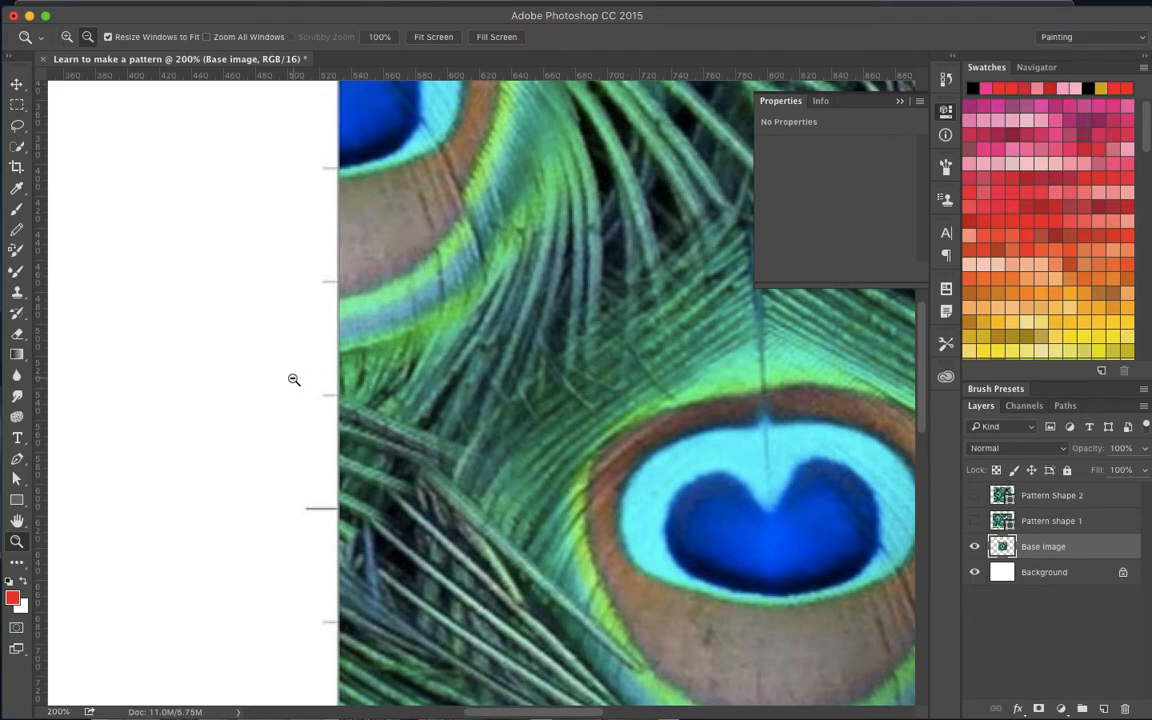
pyautogui.press('alt')
pyautogui.keyDown('alt'); pyautogui.click(293, 379); pyautogui.keyUp('alt')
pyautogui.keyDown('alt'); pyautogui.click(293, 379); pyautogui.keyUp('alt')
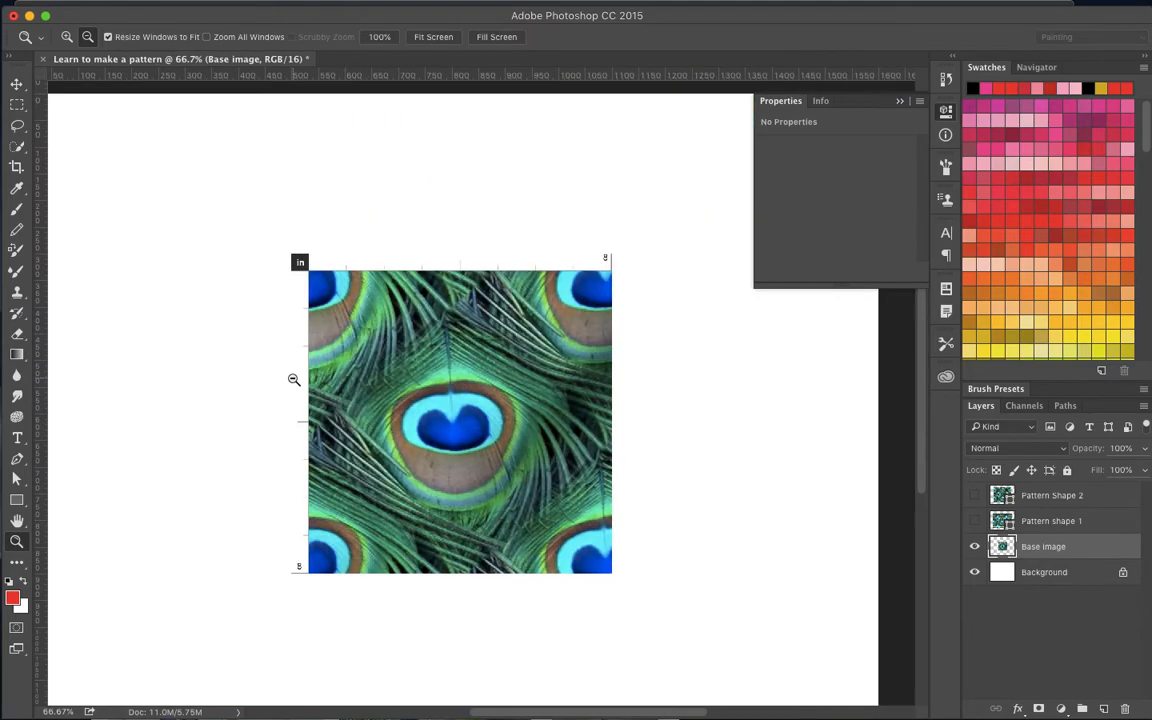
pyautogui.click(293, 379)
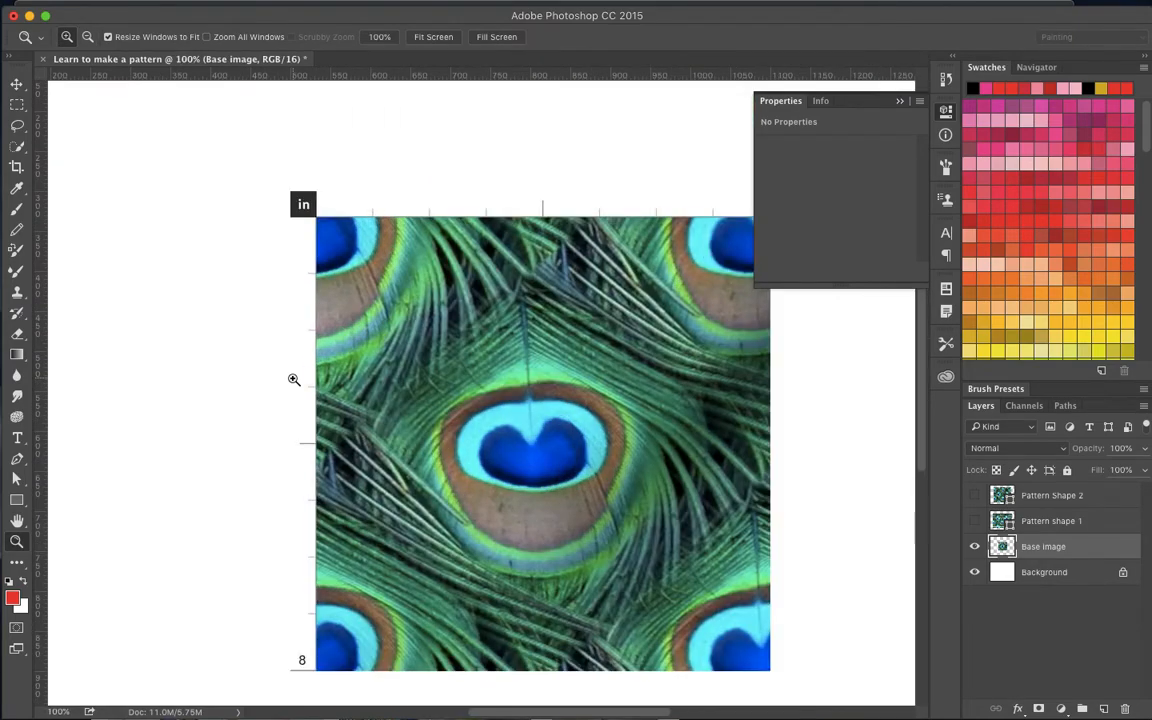
pyautogui.click(293, 379)
pyautogui.keyDown('alt'); pyautogui.click(293, 379); pyautogui.keyUp('alt')
pyautogui.hscroll(5, 697, 352)
pyautogui.scroll(-3, 694, 352)
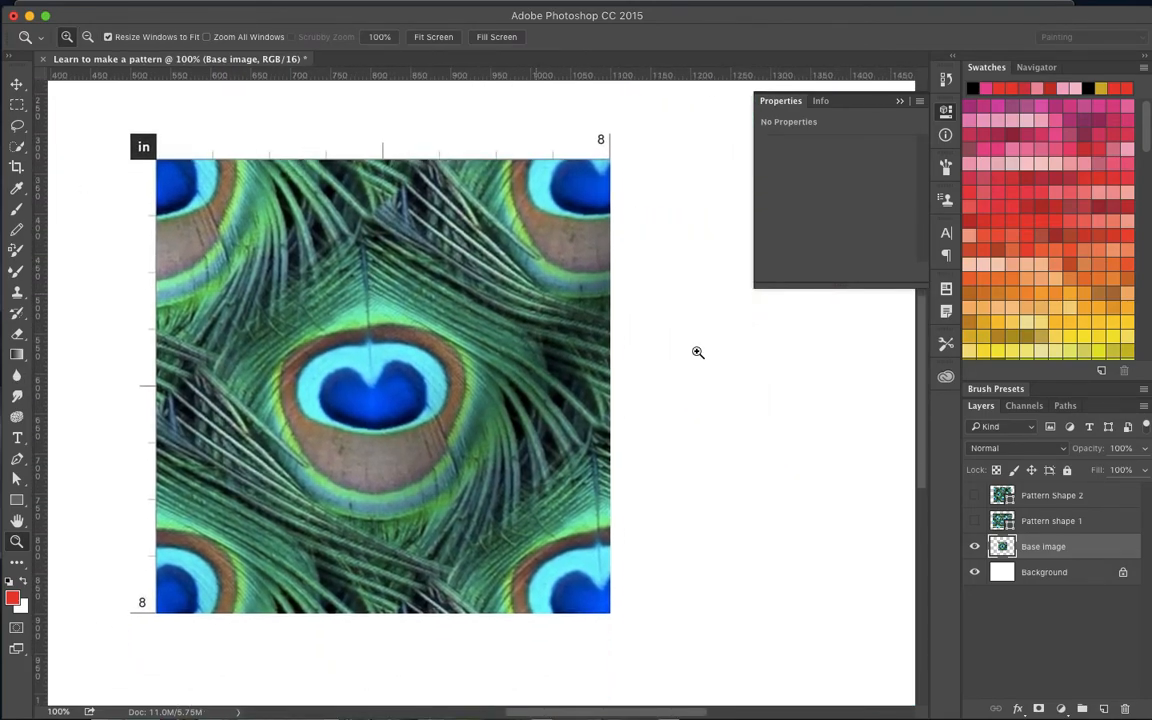
# - Marquee-select about 560 by 521 px of the feather image, from inside the lower-right feather eye to the left edge near the top
pyautogui.click(16, 104)
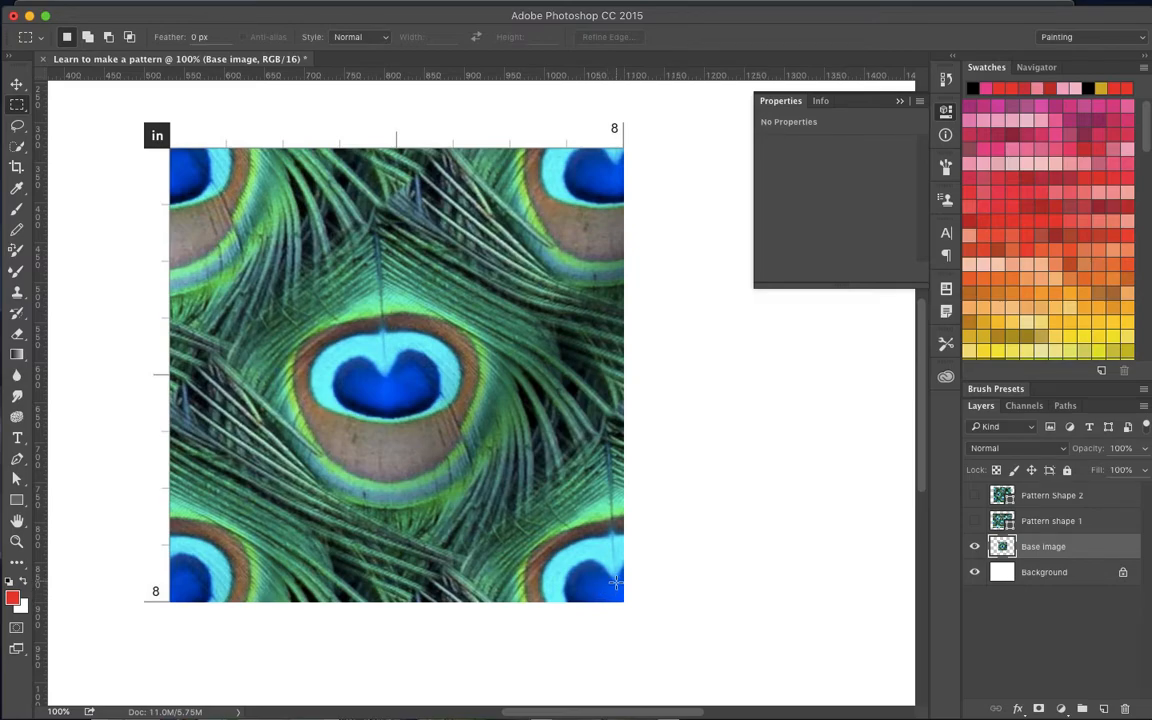
pyautogui.moveTo(620, 580); pyautogui.dragTo(170, 163)
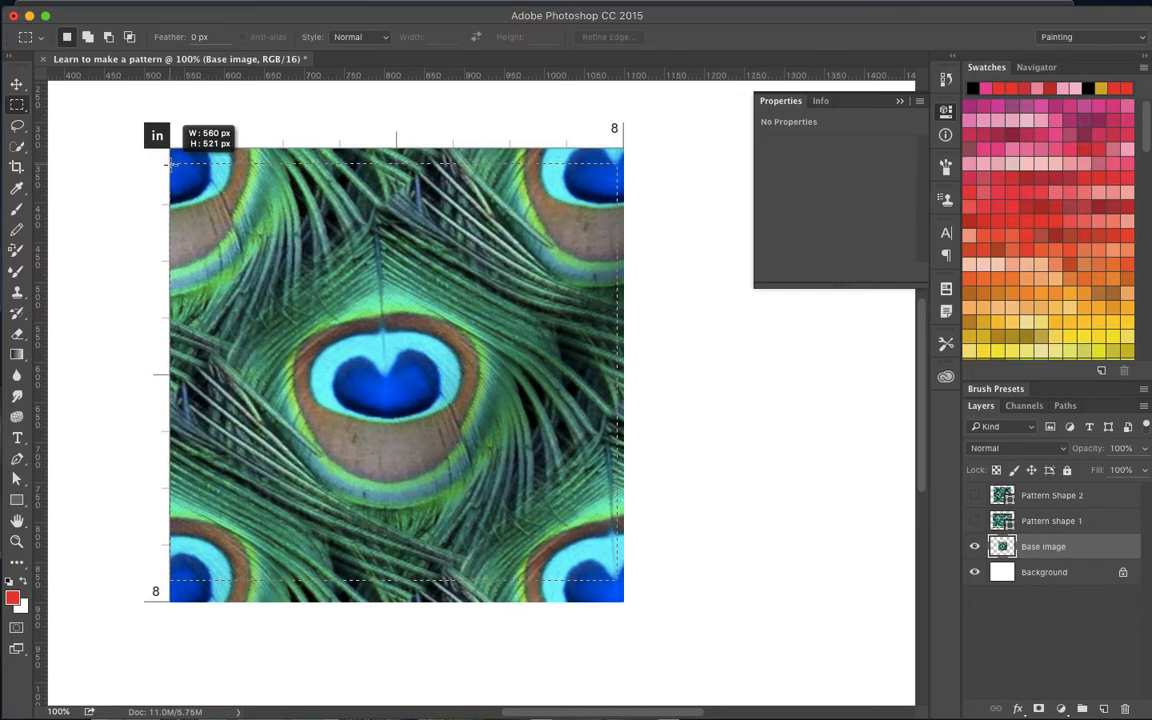
pyautogui.moveTo(170, 163); pyautogui.dragTo(170, 163)
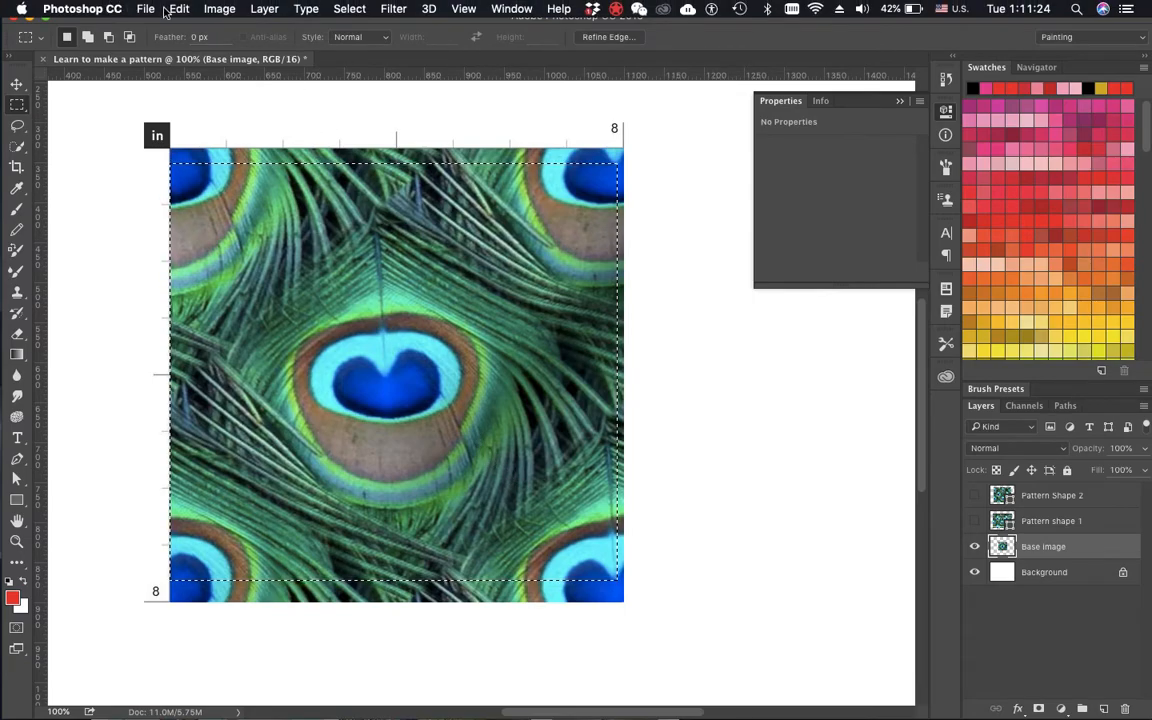
# - Define the selected feather area as a pattern named Peacock 3 and clear the selection
pyautogui.click(179, 8)
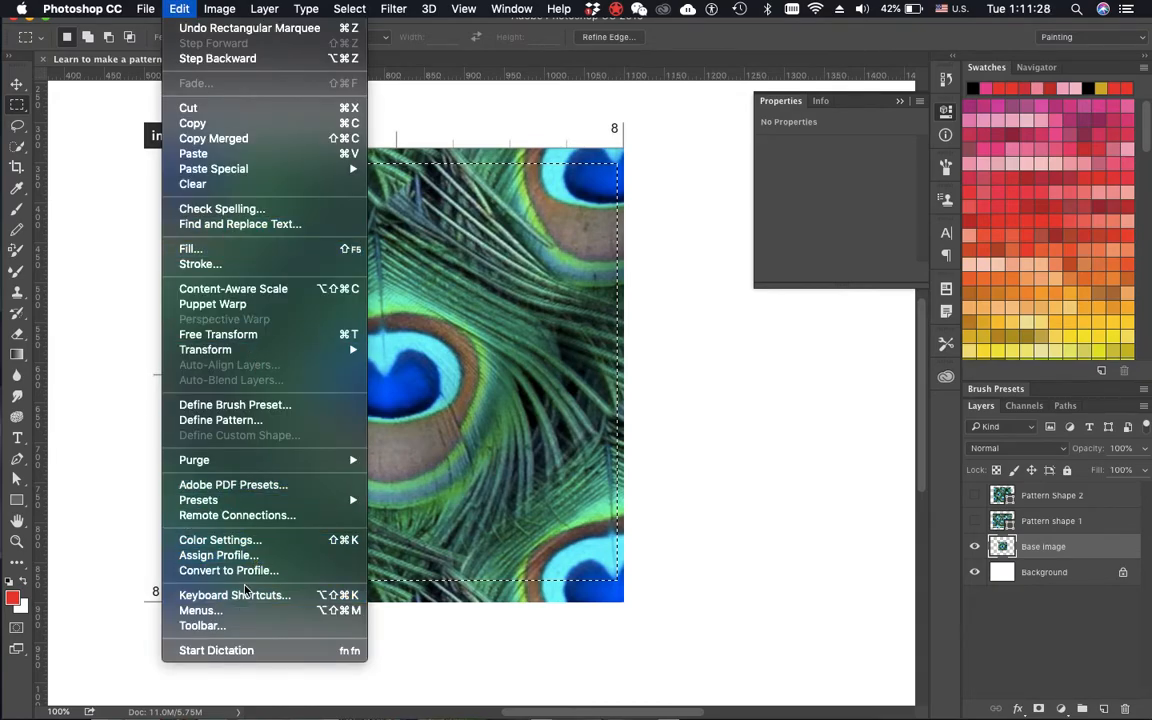
pyautogui.click(249, 421)
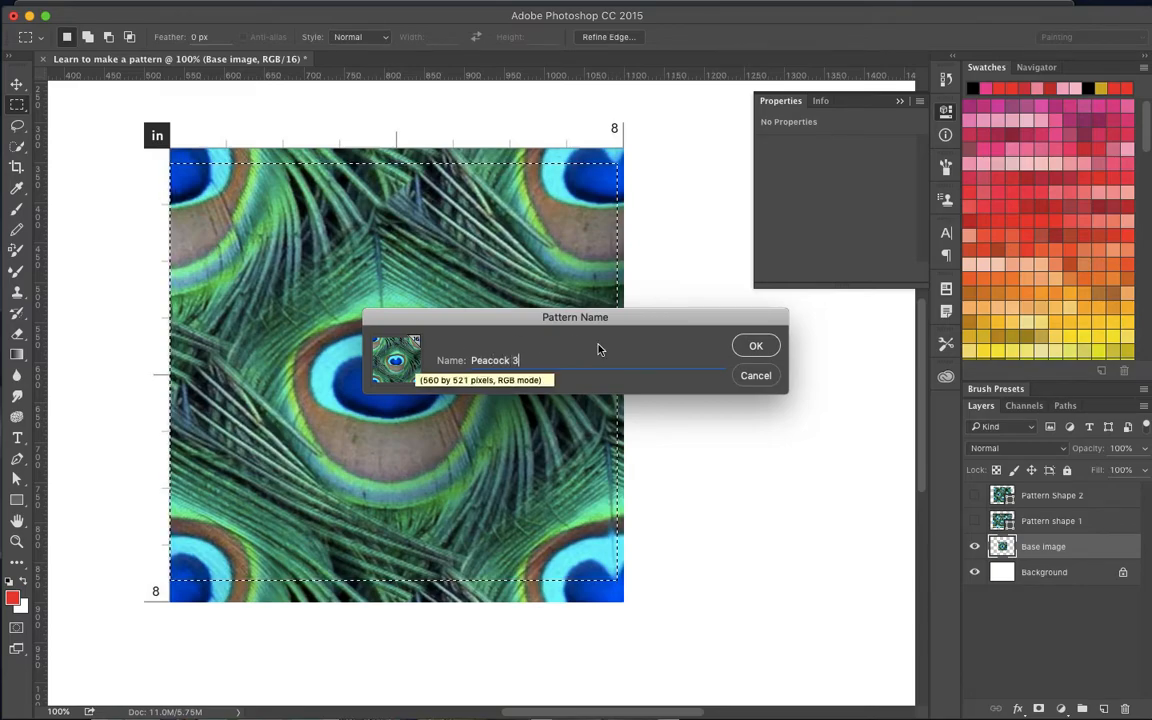
pyautogui.click(762, 345)
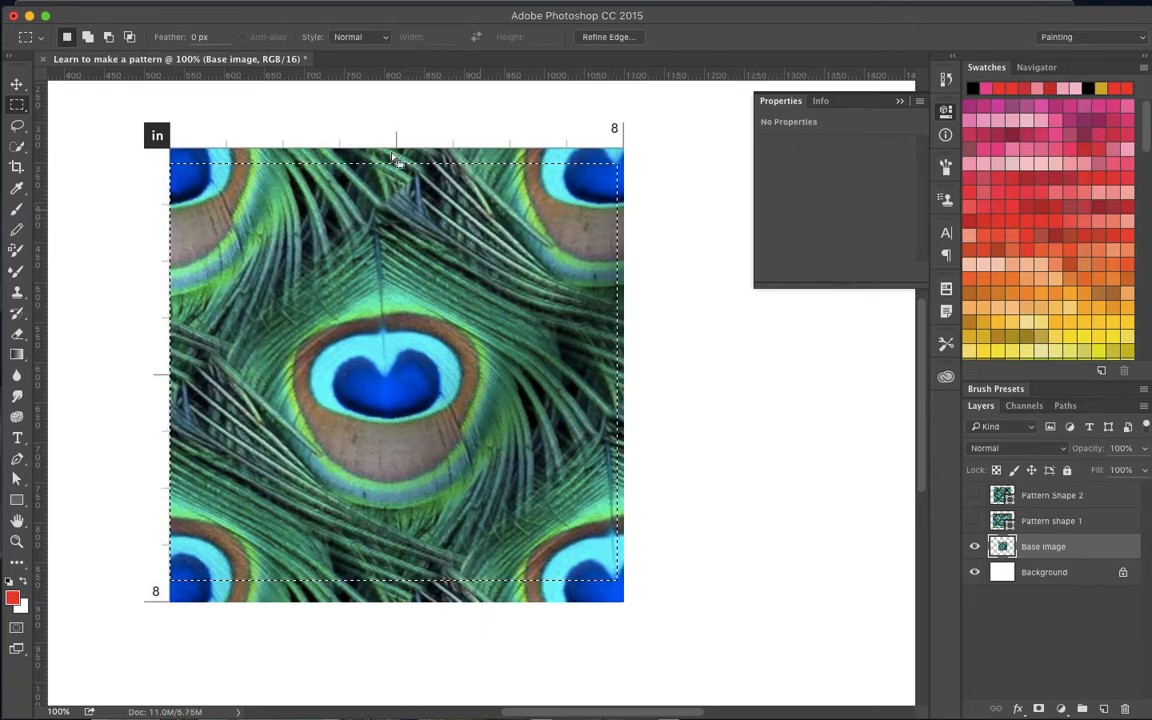
pyautogui.click(670, 207)
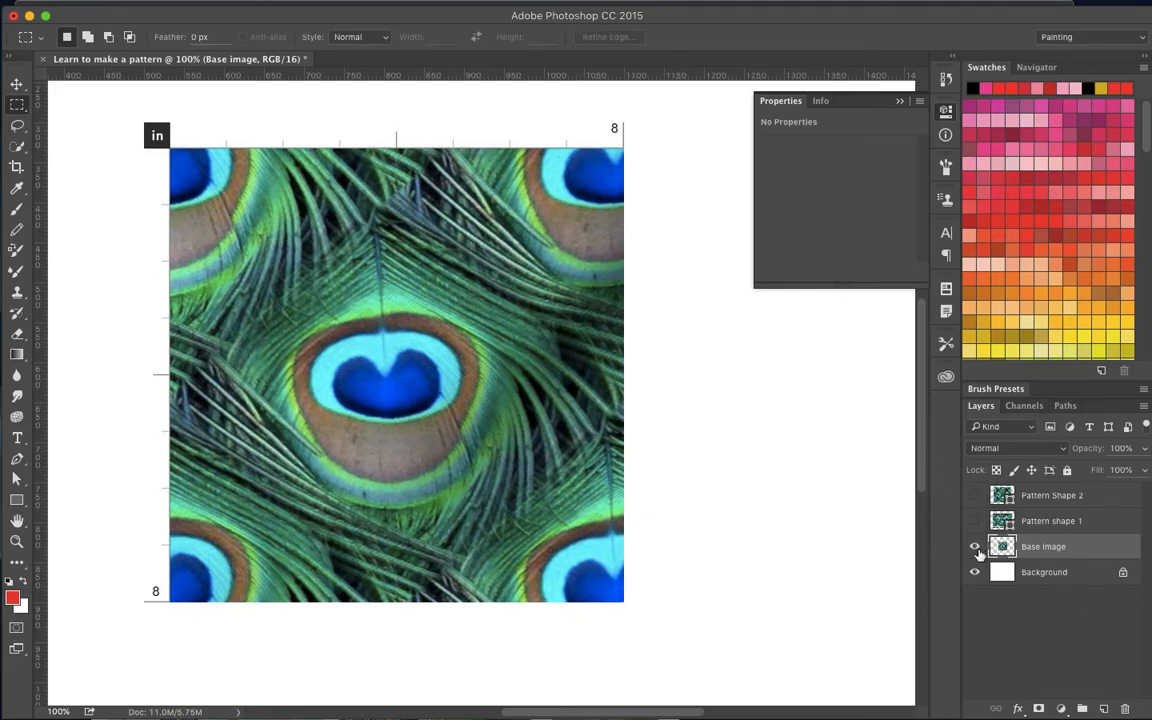
# - Hide the Base image layer and add a new layer named Pattern Shape 3 above Pattern Shape 2
pyautogui.click(975, 547)
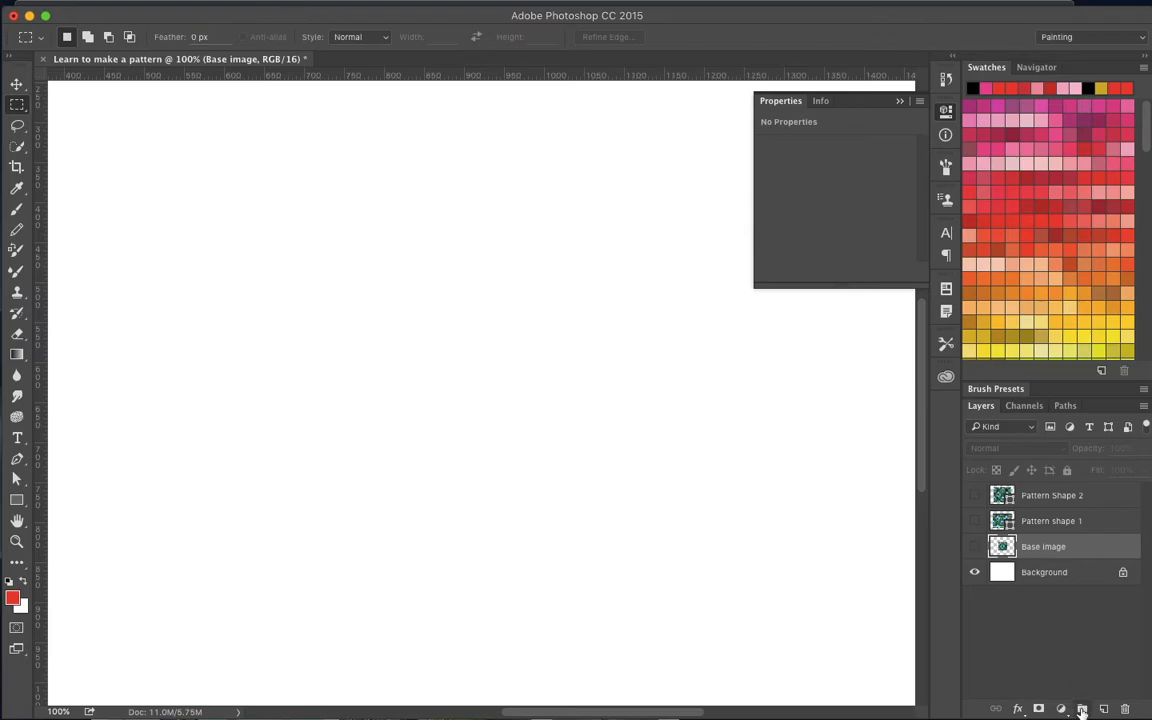
pyautogui.click(1104, 709)
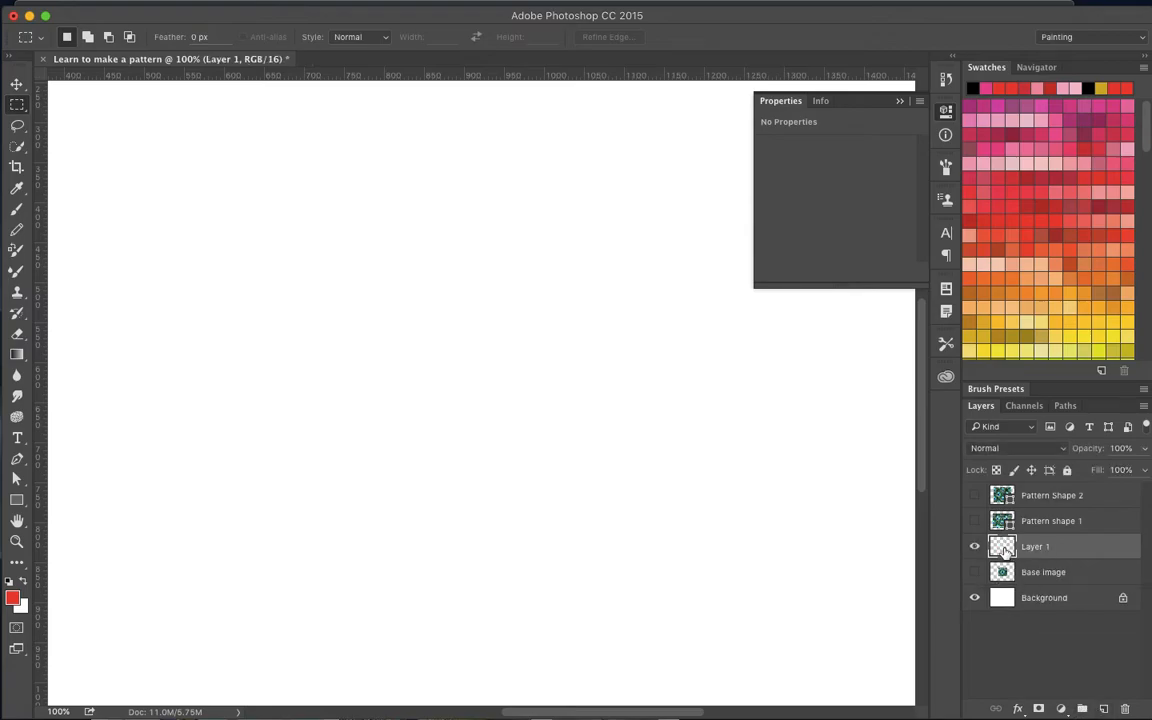
pyautogui.doubleClick(1038, 547)
pyautogui.write('Pattern Shape 3')
pyautogui.press('Return')
pyautogui.moveTo(1057, 548); pyautogui.dragTo(1051, 487)
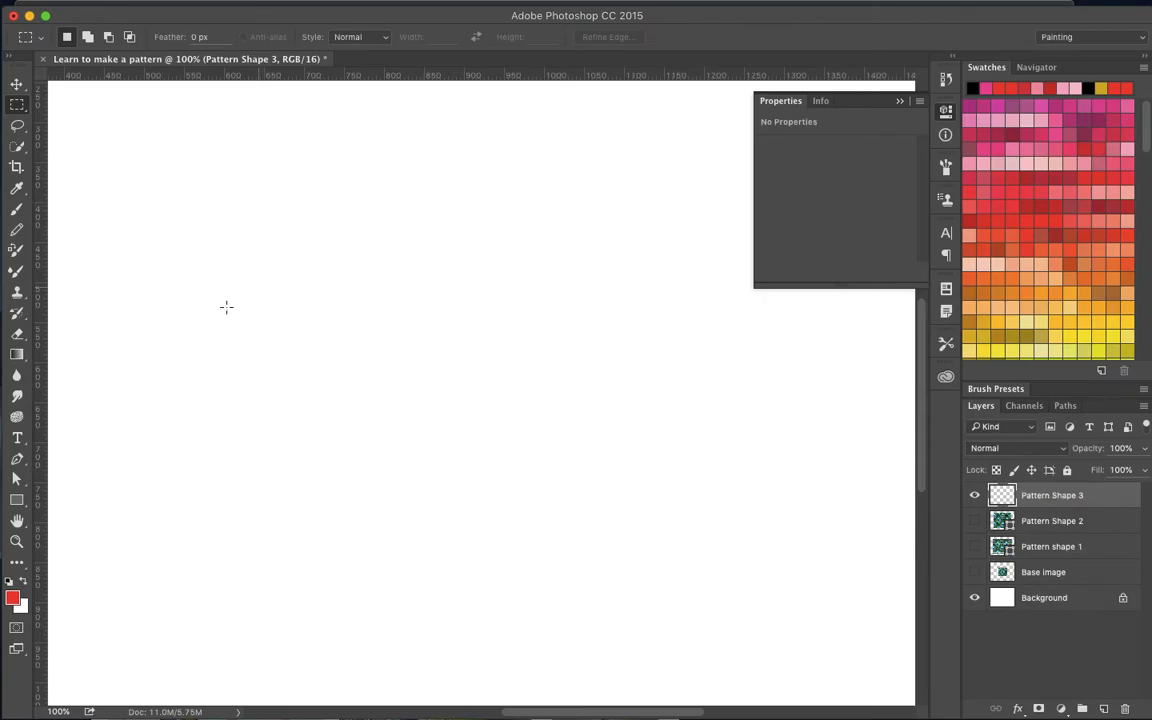
# - Draw a rectangle about 1183 by 738 px across the middle of the canvas on the Pattern Shape 3 layer
pyautogui.click(15, 544)
pyautogui.click(346, 400)
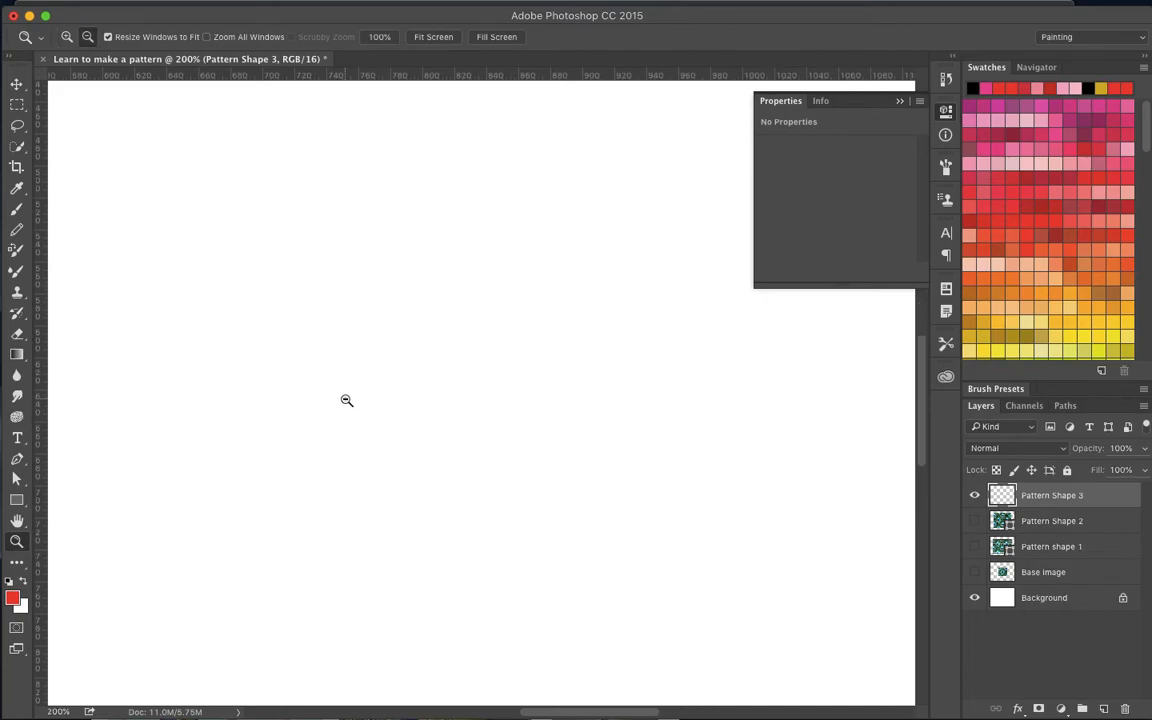
pyautogui.keyDown('alt'); pyautogui.click(354, 398); pyautogui.keyUp('alt')
pyautogui.keyDown('alt'); pyautogui.click(354, 397); pyautogui.keyUp('alt')
pyautogui.keyDown('alt'); pyautogui.click(354, 397); pyautogui.keyUp('alt')
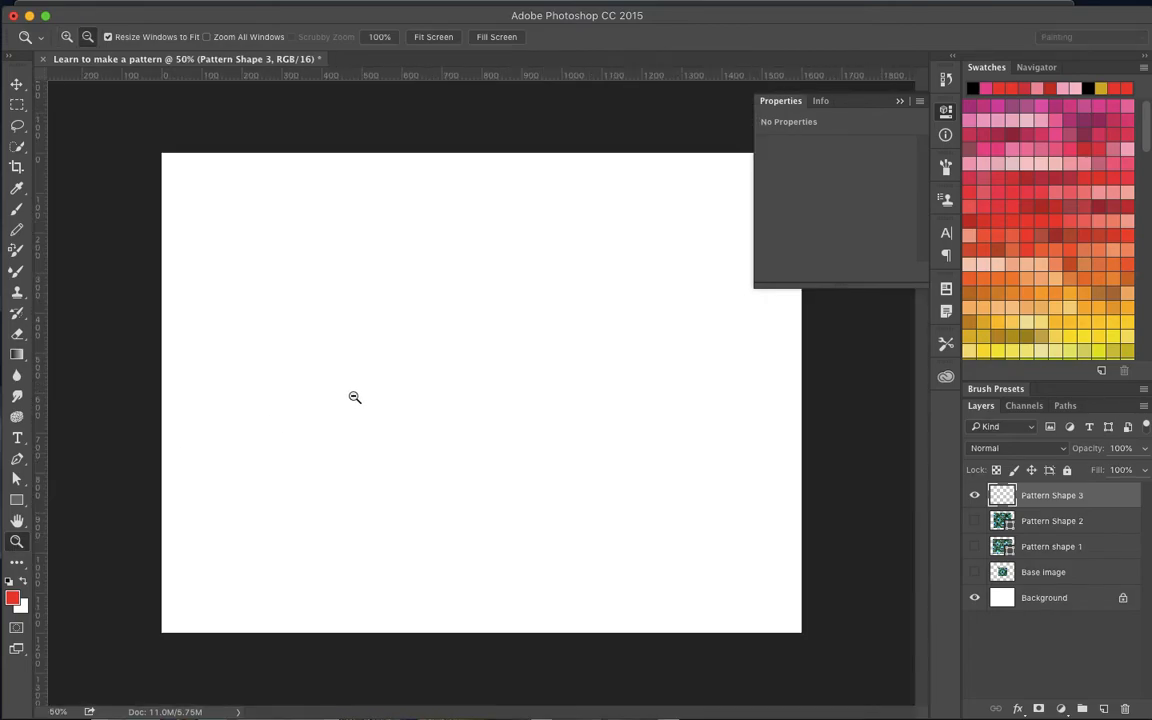
pyautogui.keyDown('alt'); pyautogui.click(355, 396); pyautogui.keyUp('alt')
pyautogui.keyDown('alt'); pyautogui.click(355, 396); pyautogui.keyUp('alt')
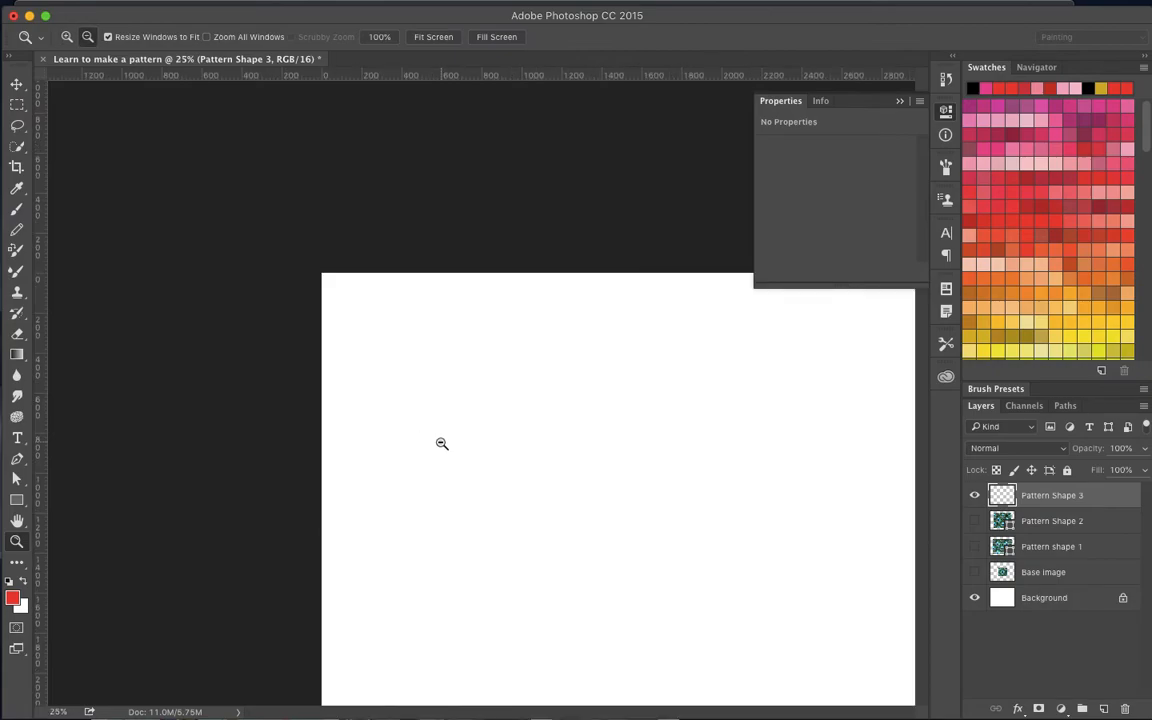
pyautogui.keyDown('alt'); pyautogui.click(442, 443); pyautogui.keyUp('alt')
pyautogui.click(485, 396)
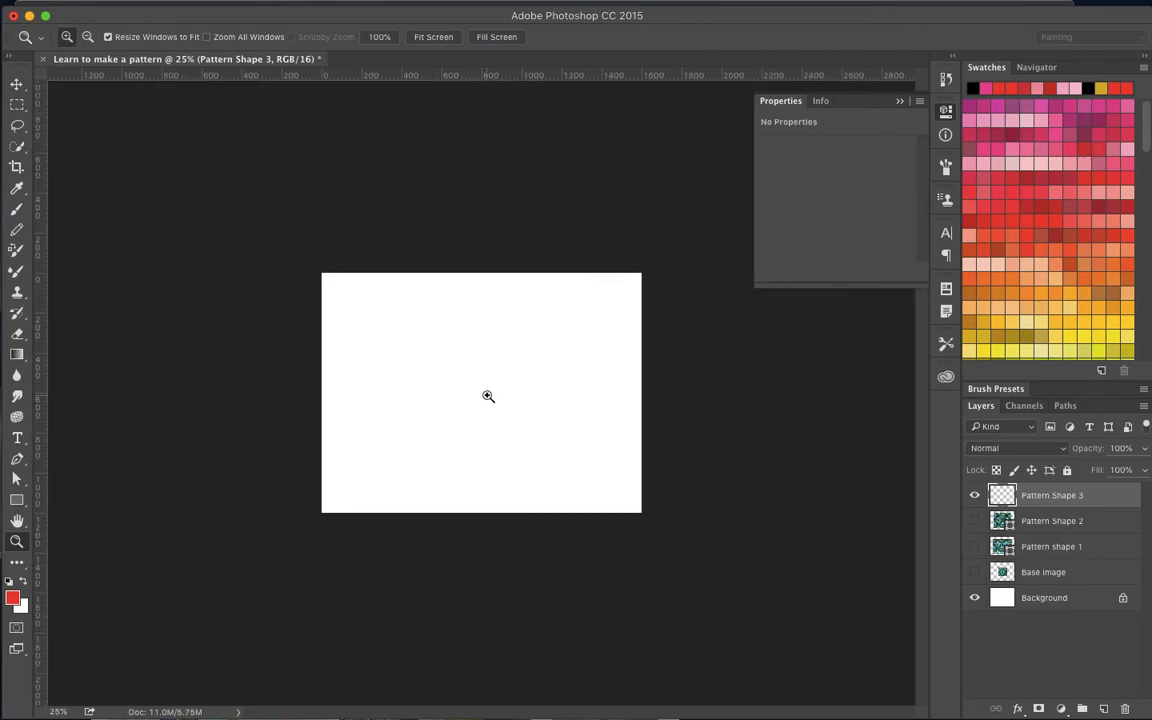
pyautogui.click(485, 396)
pyautogui.click(424, 314)
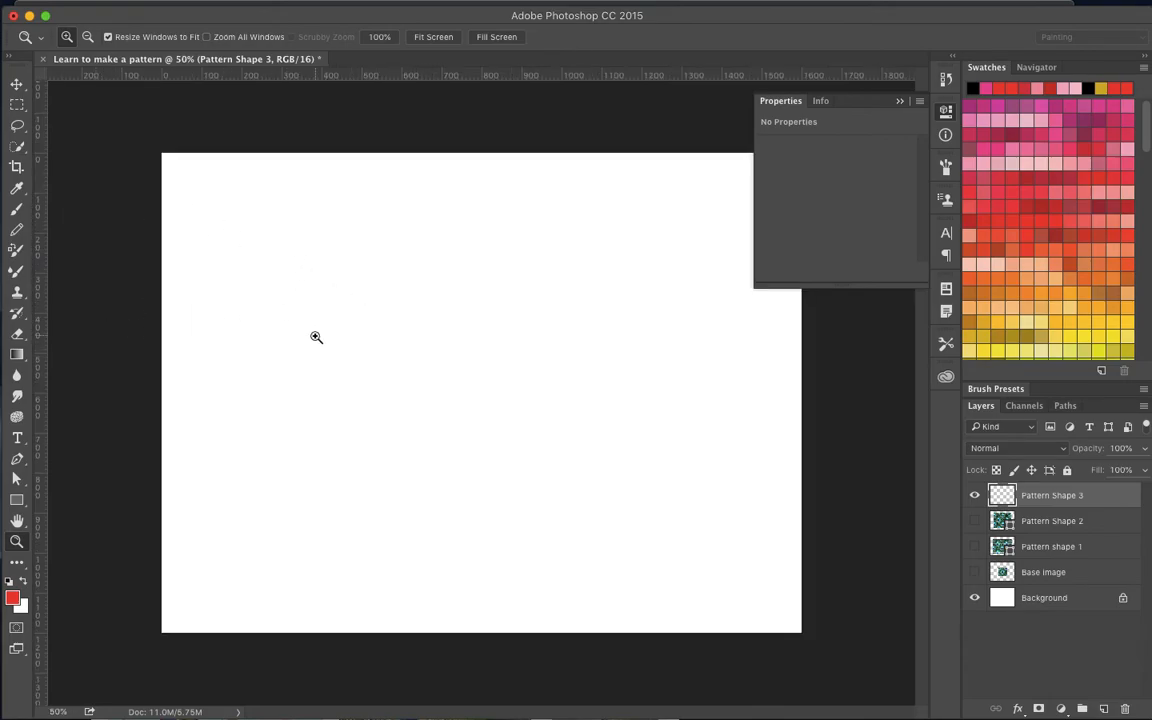
pyautogui.press('u')
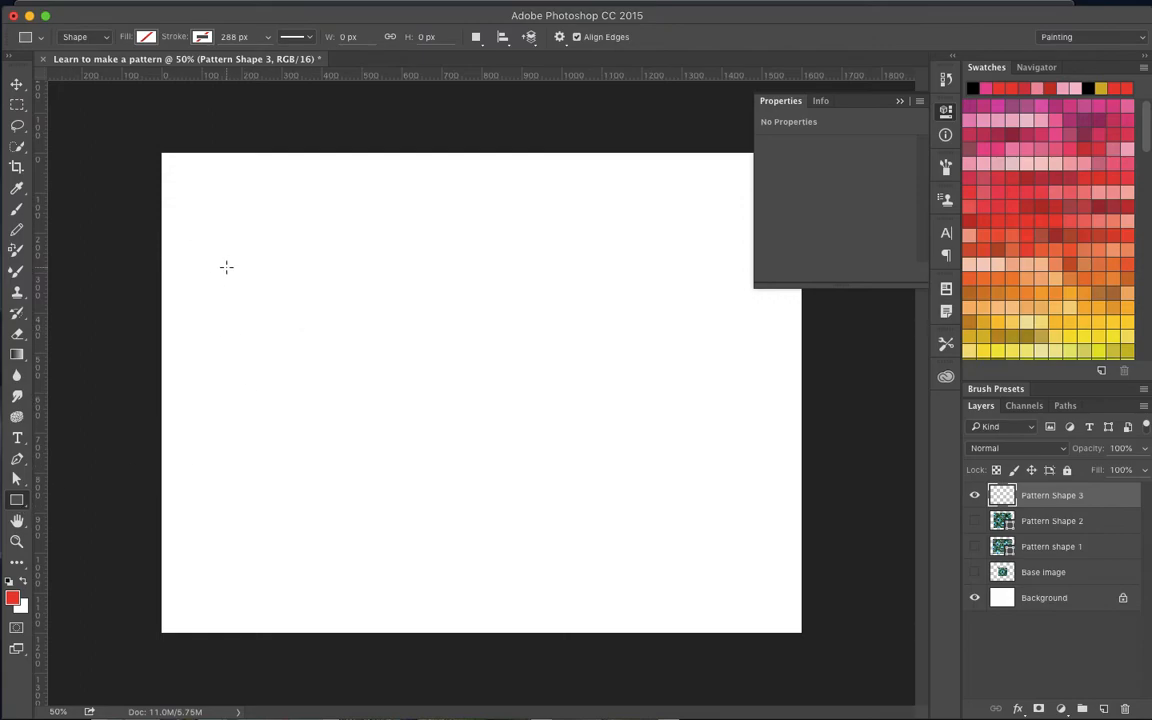
pyautogui.moveTo(238, 240); pyautogui.dragTo(712, 534)
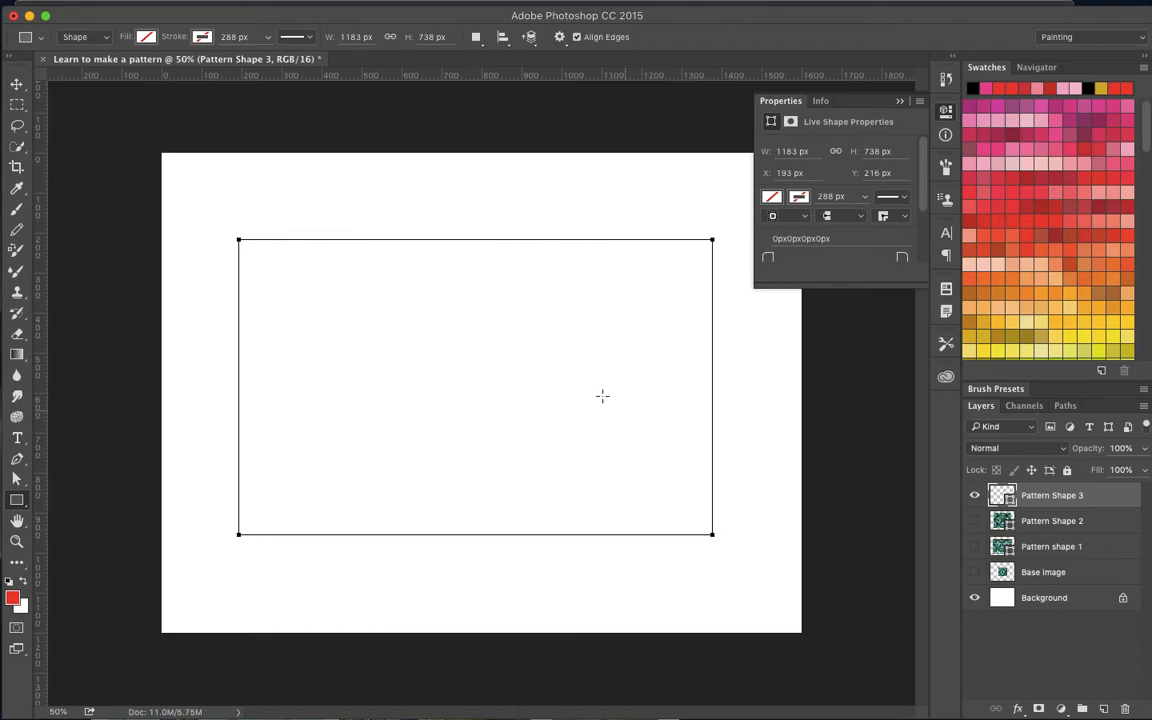
# - Fill the Pattern Shape 3 rectangle with the Peacock 3 pattern
pyautogui.click(146, 38)
pyautogui.click(171, 69)
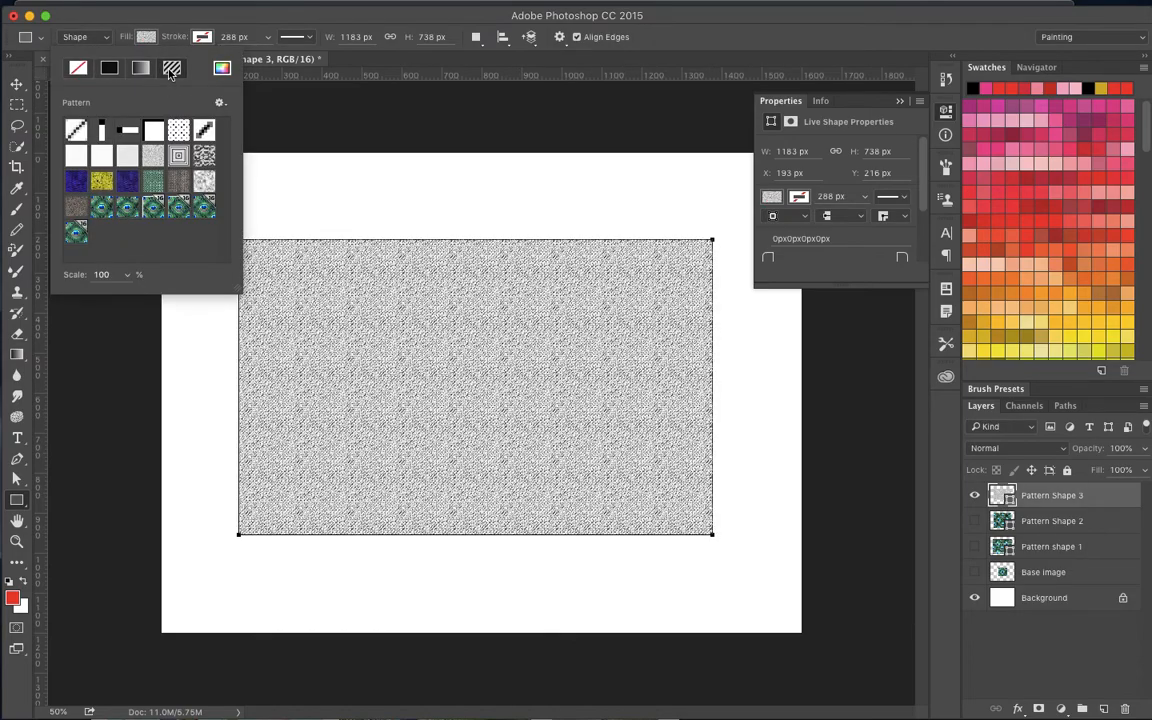
pyautogui.click(77, 233)
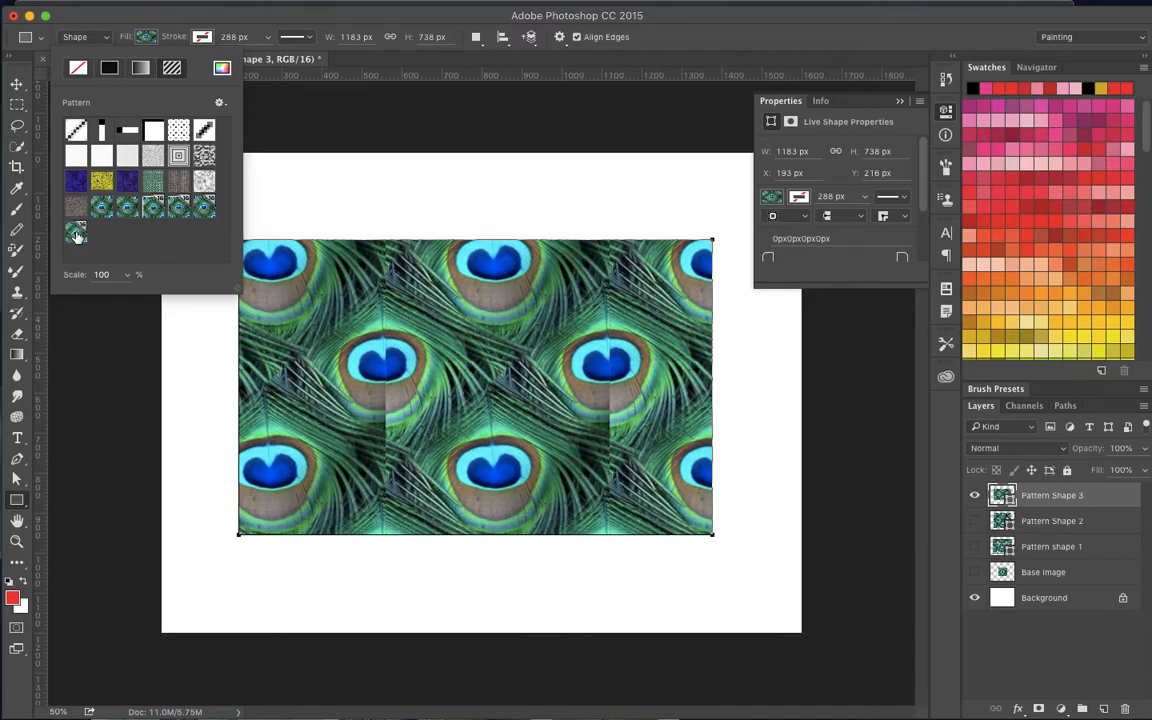
# - Move the Pattern Shape 3 rectangle toward the canvas's upper-left corner, to about X 35 px and Y 60 px
pyautogui.scroll(2, 490, 338)
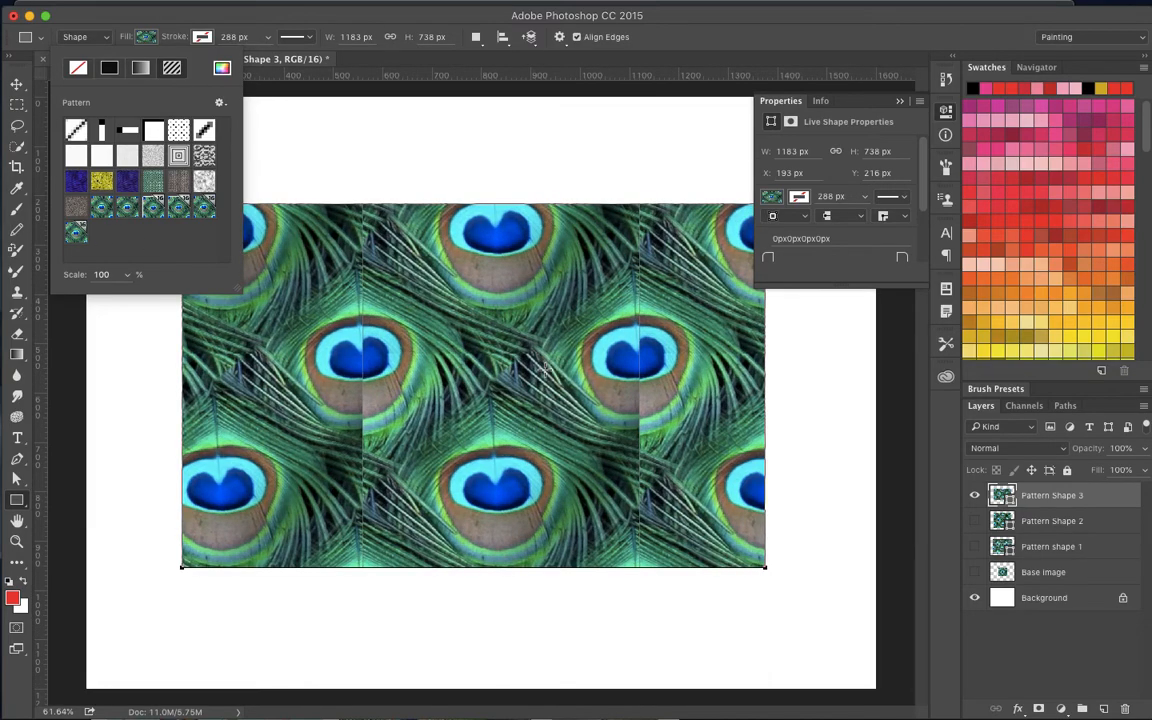
pyautogui.scroll(-1, 508, 377)
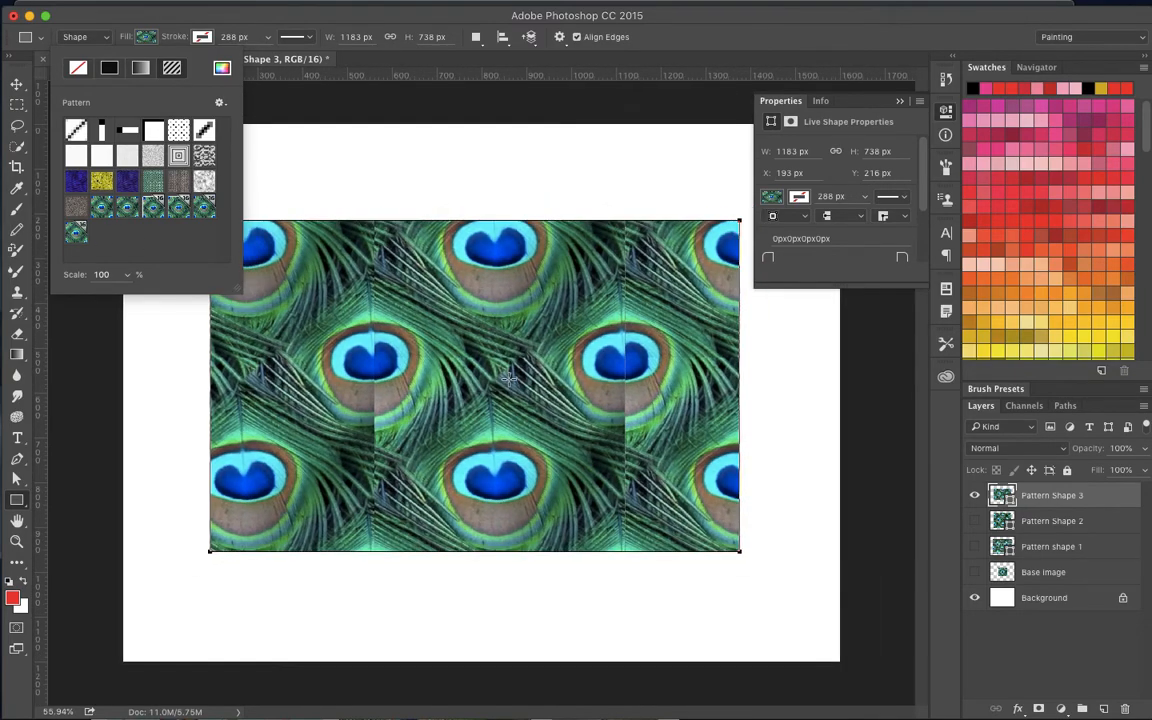
pyautogui.click(348, 17)
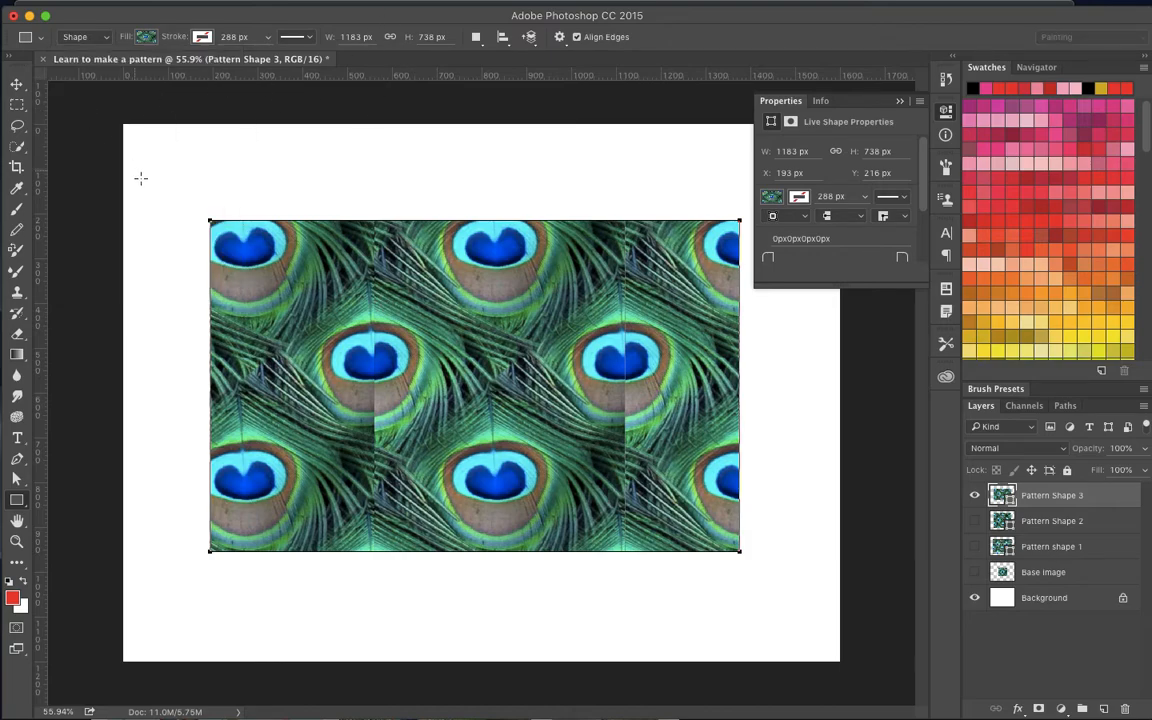
pyautogui.click(16, 84)
pyautogui.moveTo(334, 257); pyautogui.dragTo(263, 188)
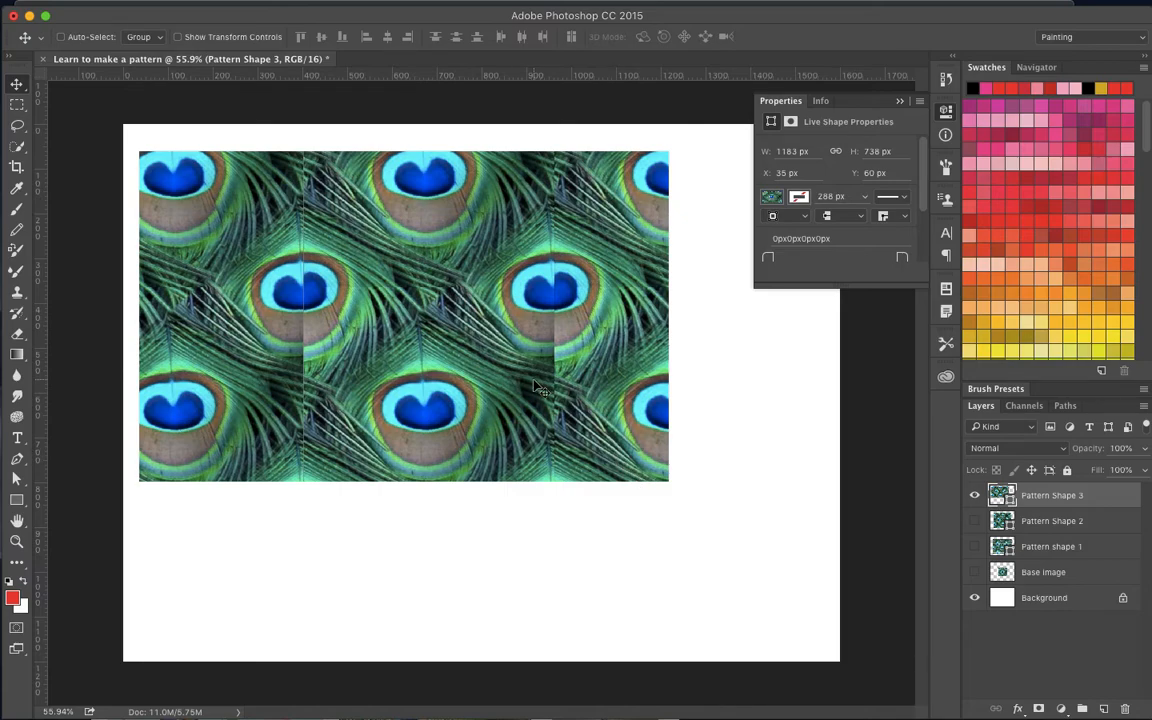
# - Enlarge the Pattern Shape 3 rectangle with Free Transform to about 1513 by 1067 px so it nearly fills the canvas
pyautogui.hotkey('ctrl', 't')
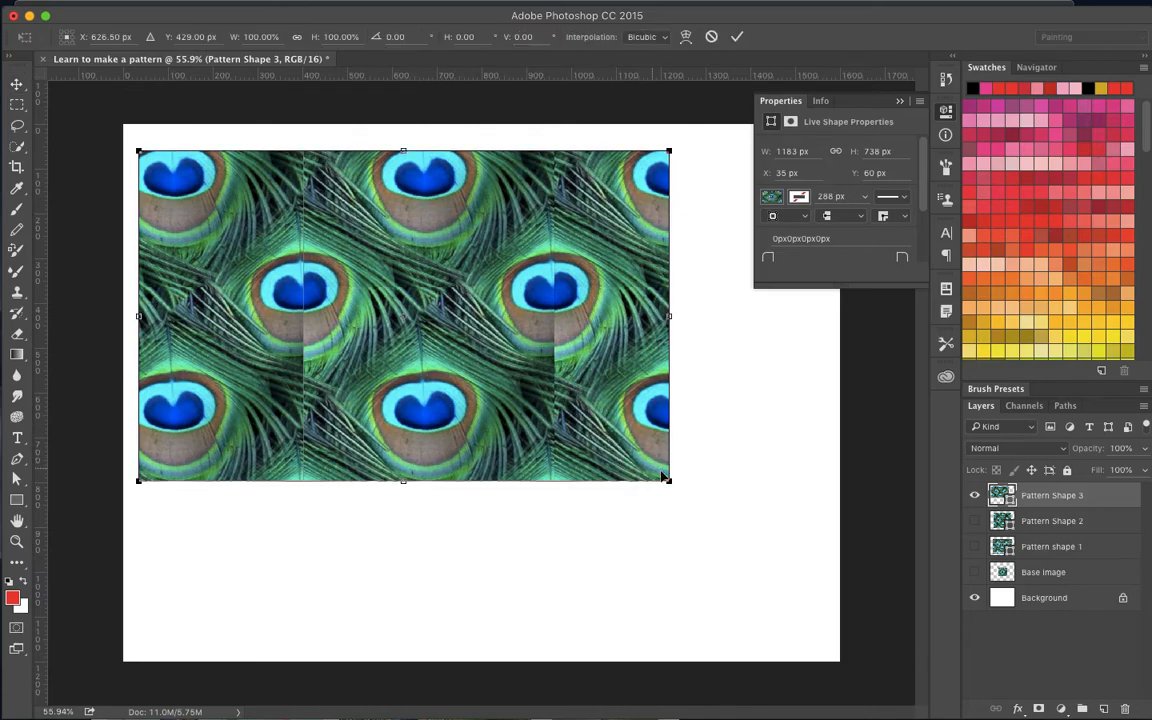
pyautogui.moveTo(669, 481); pyautogui.dragTo(816, 634)
pyautogui.hotkey('ctrl', '-')
pyautogui.hotkey('ctrl', '-')
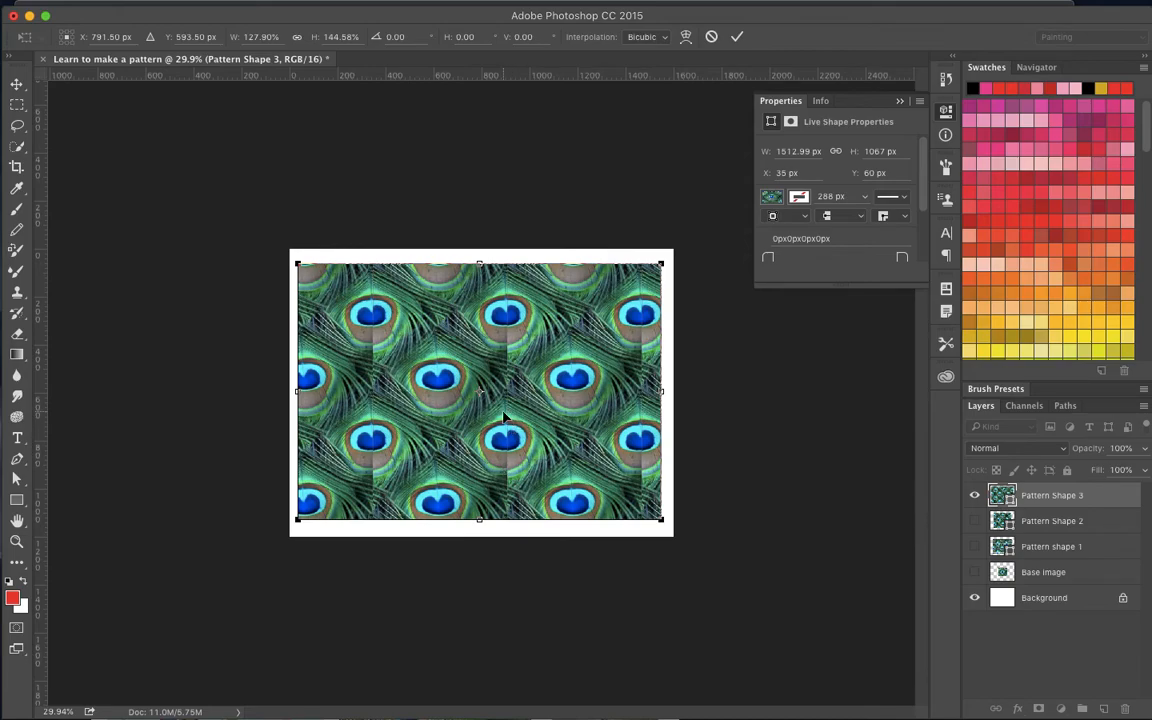
pyautogui.scroll(5, 505, 418)
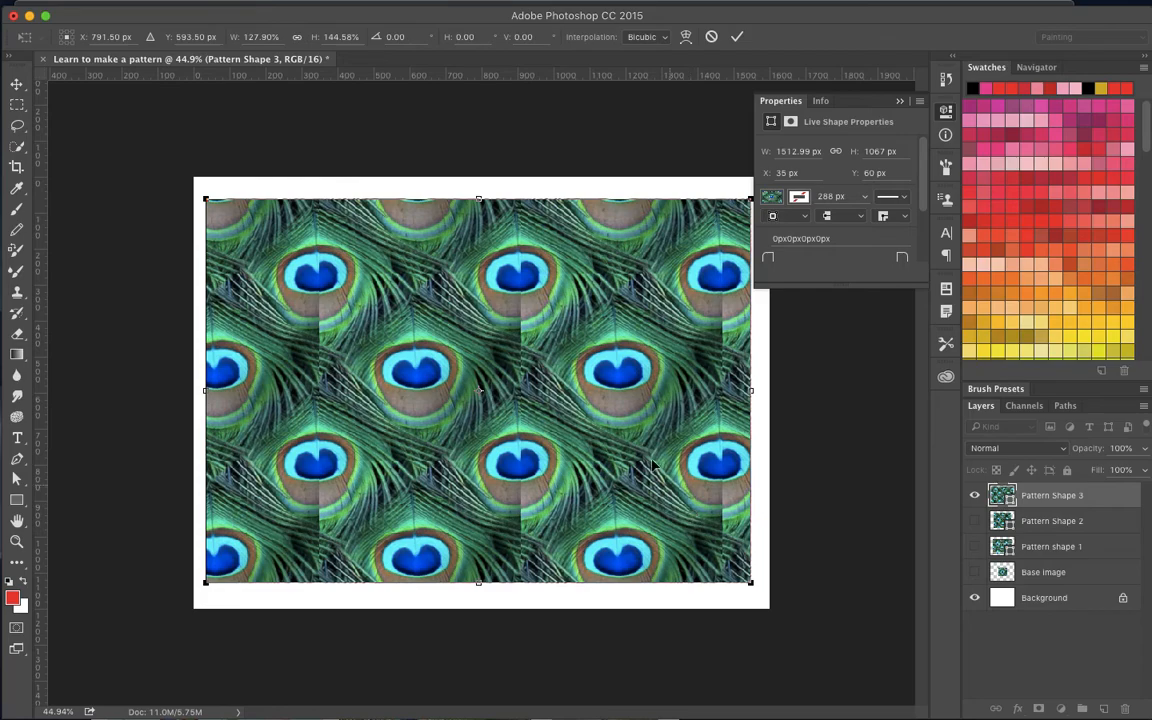
# - Switch to Google Chrome and search Google Images for "jelly beans"
pyautogui.press('super+Tab')
pyautogui.press('super+Tab')
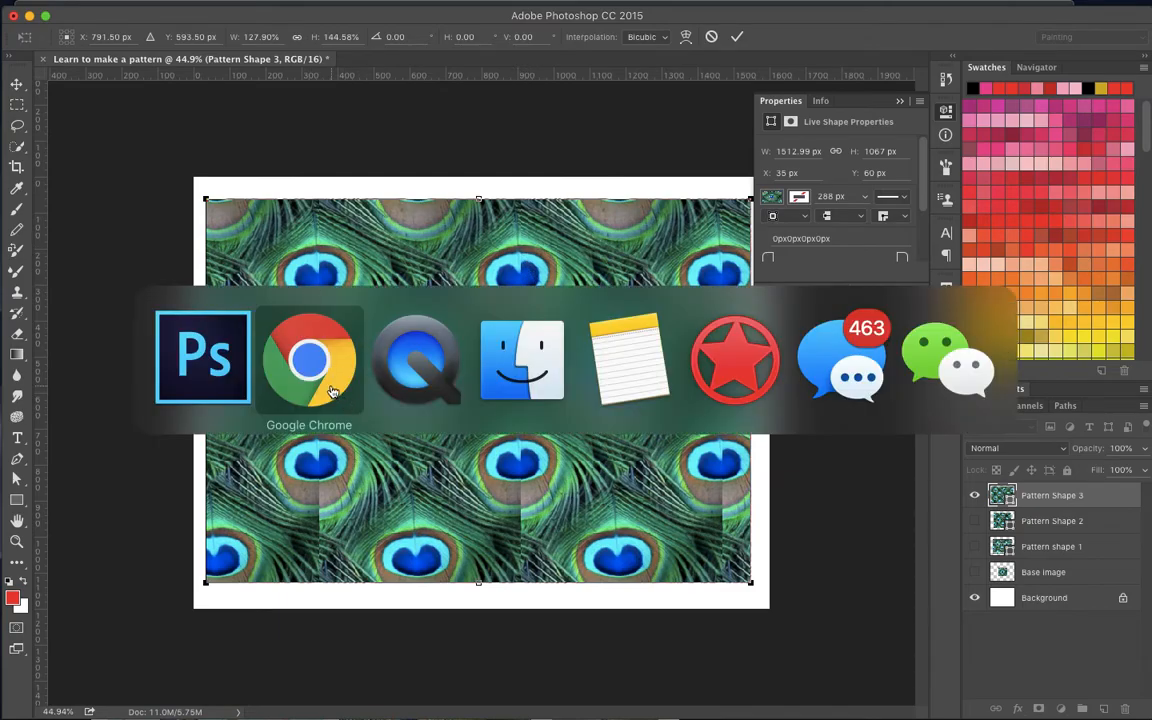
pyautogui.scroll(2, 579, 406)
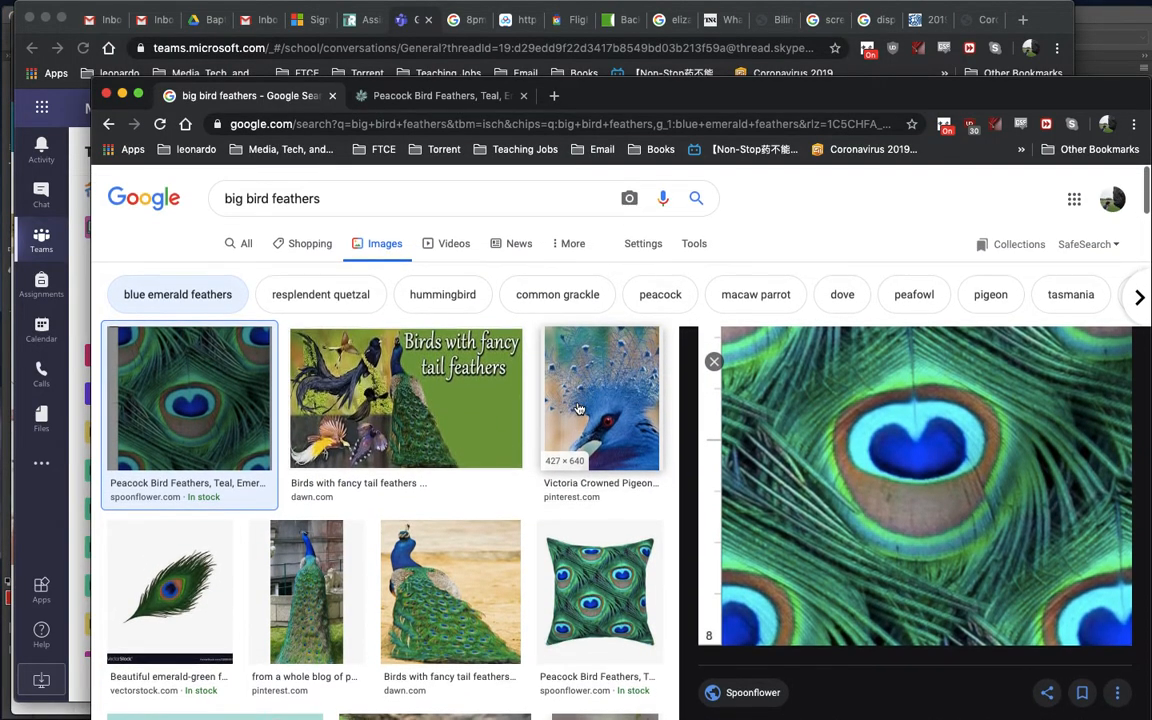
pyautogui.scroll(-10, 579, 408)
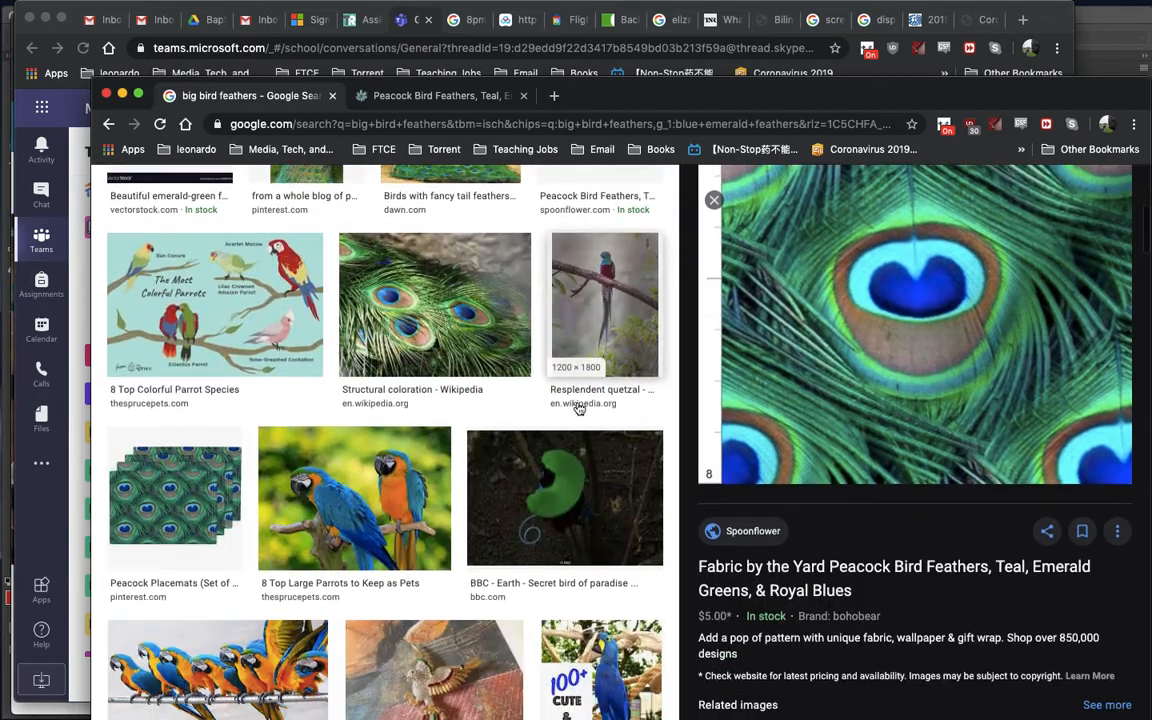
pyautogui.scroll(10, 579, 408)
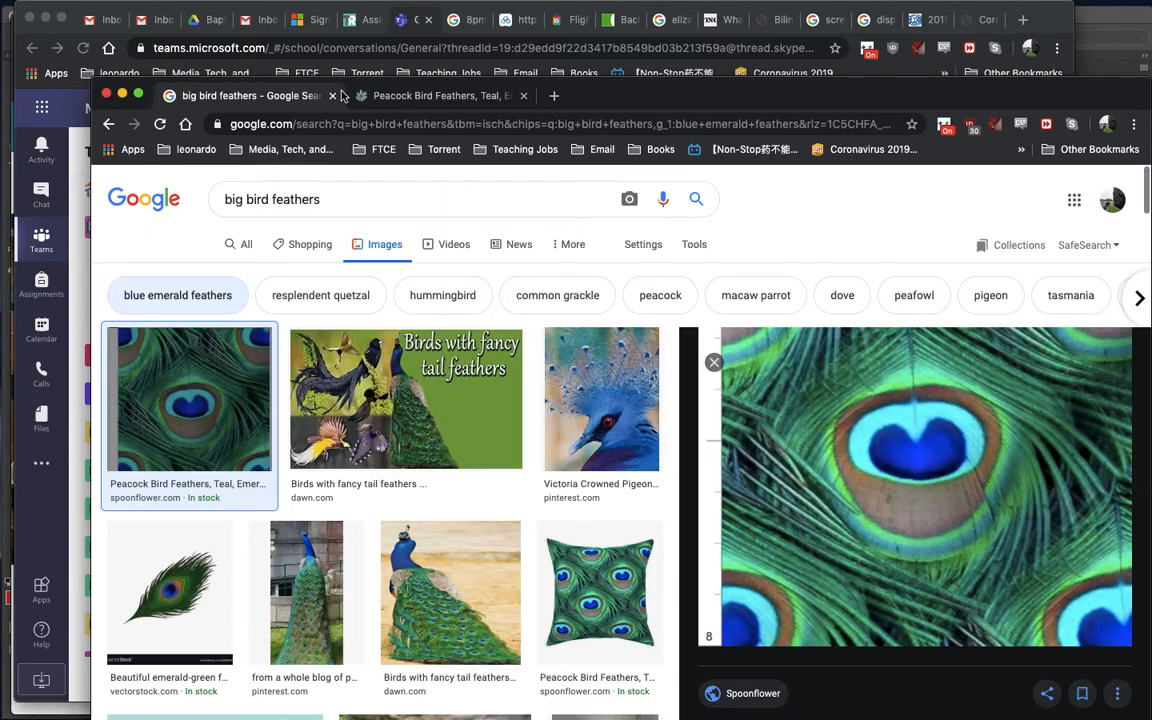
pyautogui.tripleClick(337, 192)
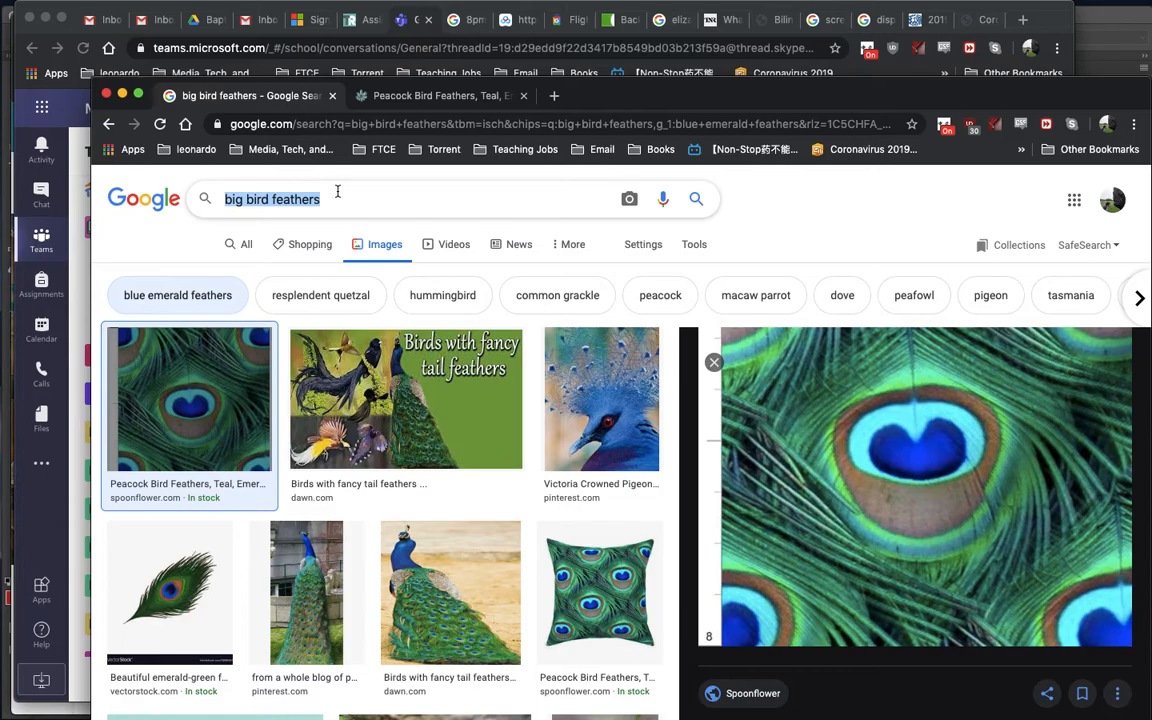
pyautogui.write('jelly beans')
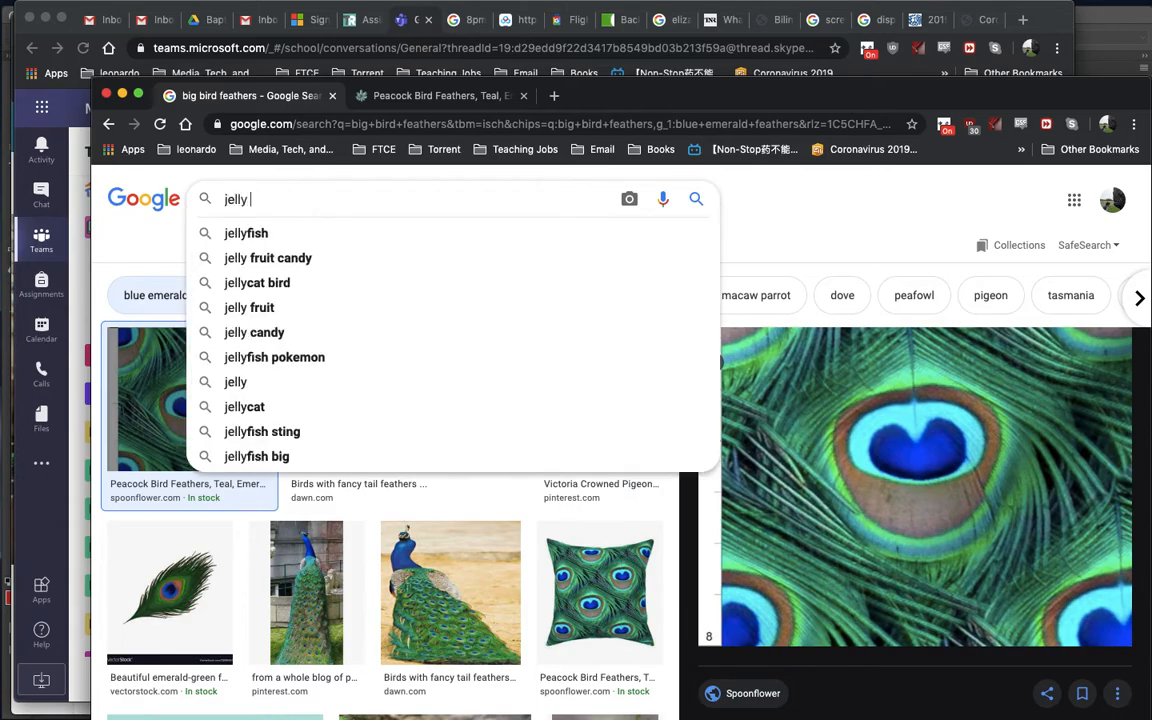
pyautogui.press('Return')
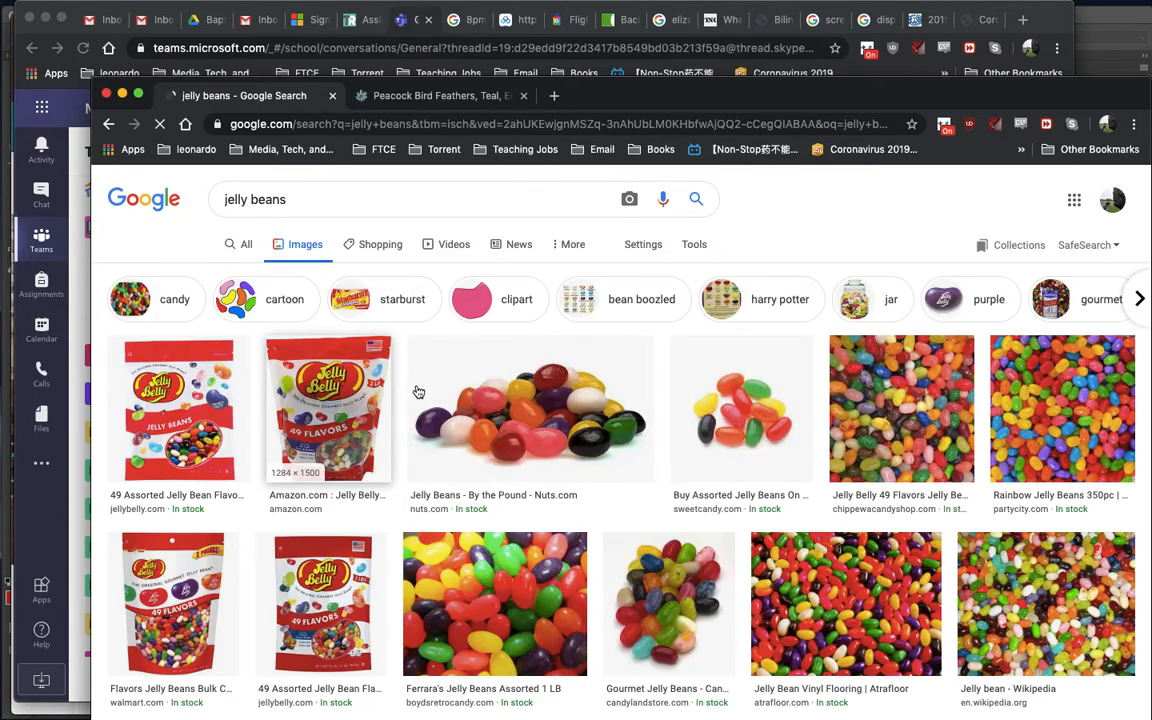
# - Browse the jelly bean images and refine the image search to "jelly beans seamless"
pyautogui.scroll(-1, 514, 509)
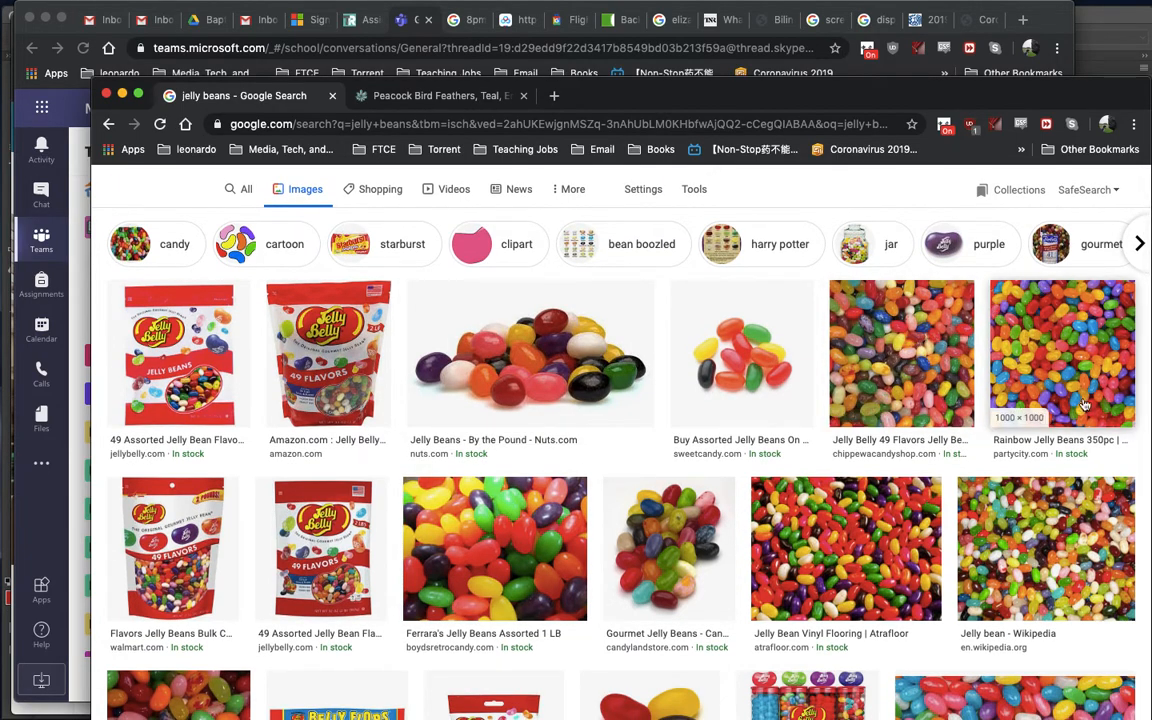
pyautogui.scroll(-3, 1075, 440)
pyautogui.scroll(5, 1062, 487)
pyautogui.write('seamless')
pyautogui.press('Return')
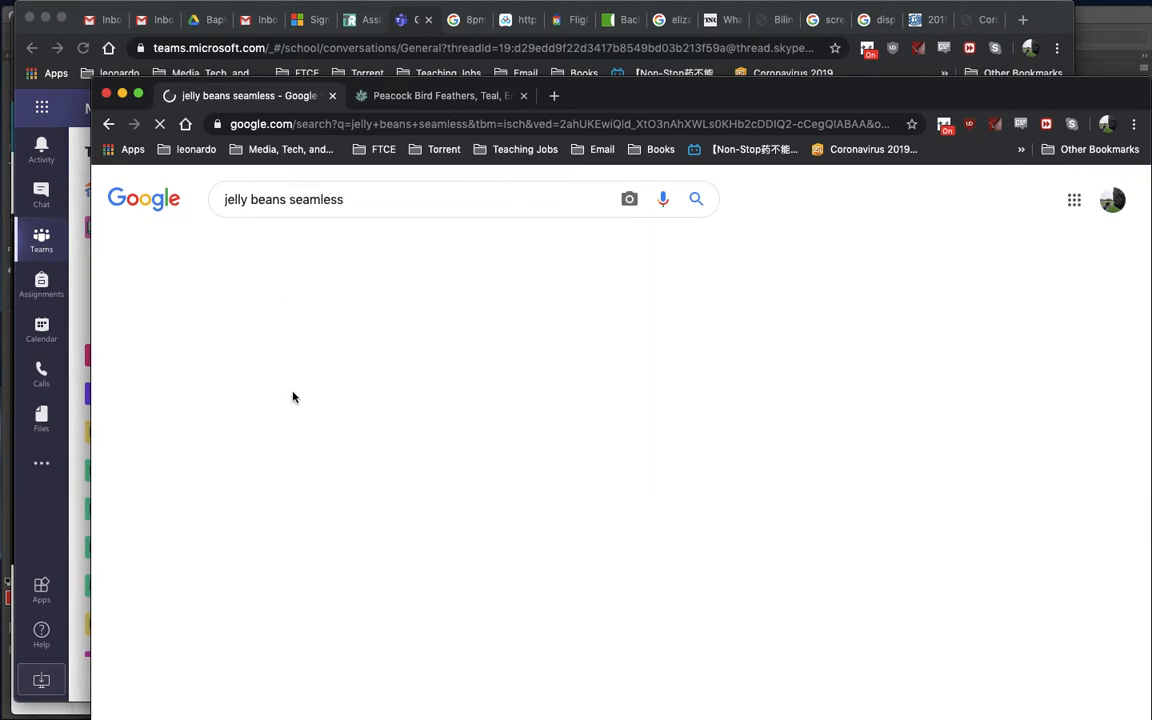
# - Preview several seamless jelly bean patterns in the image results to compare them as possible base images
pyautogui.scroll(-1, 592, 412)
pyautogui.click(335, 385)
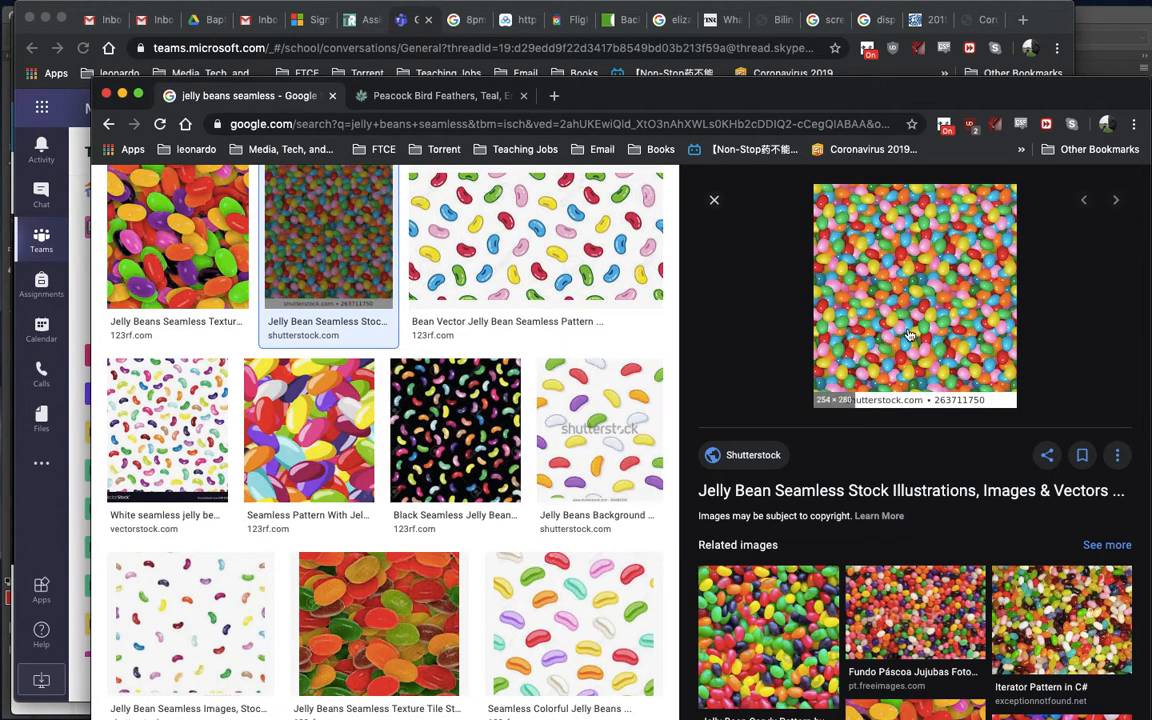
pyautogui.scroll(-2, 913, 487)
pyautogui.scroll(2, 913, 487)
pyautogui.scroll(-5, 912, 590)
pyautogui.scroll(-5, 560, 560)
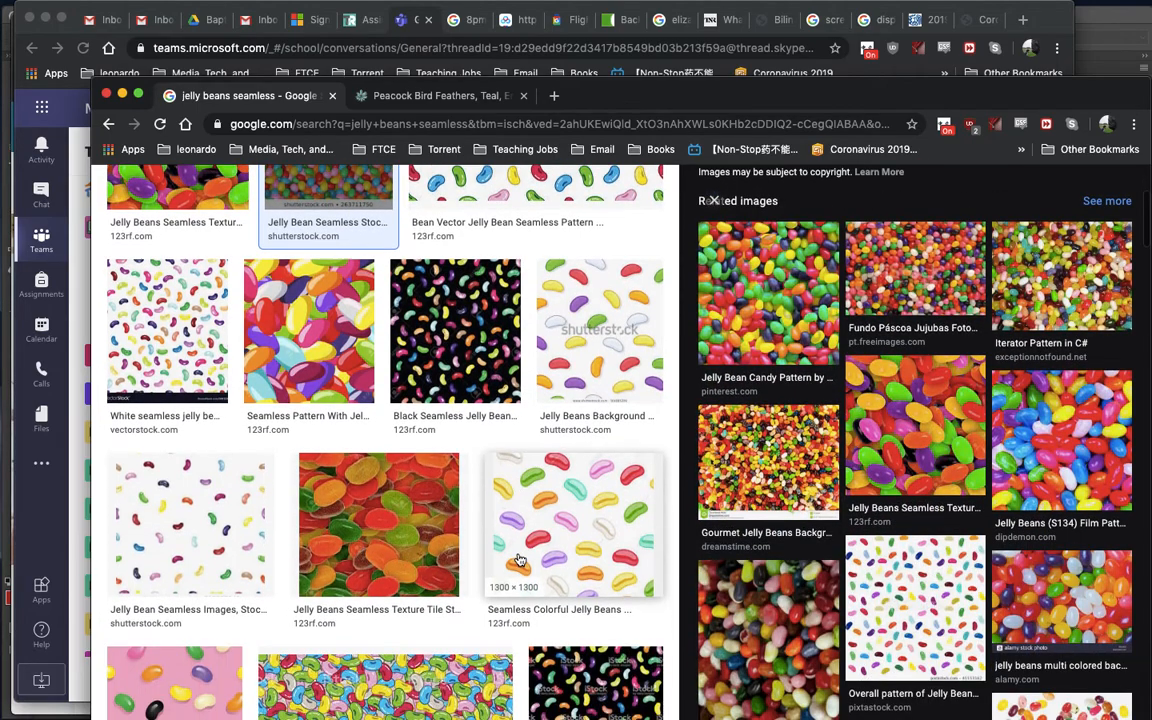
pyautogui.click(286, 241)
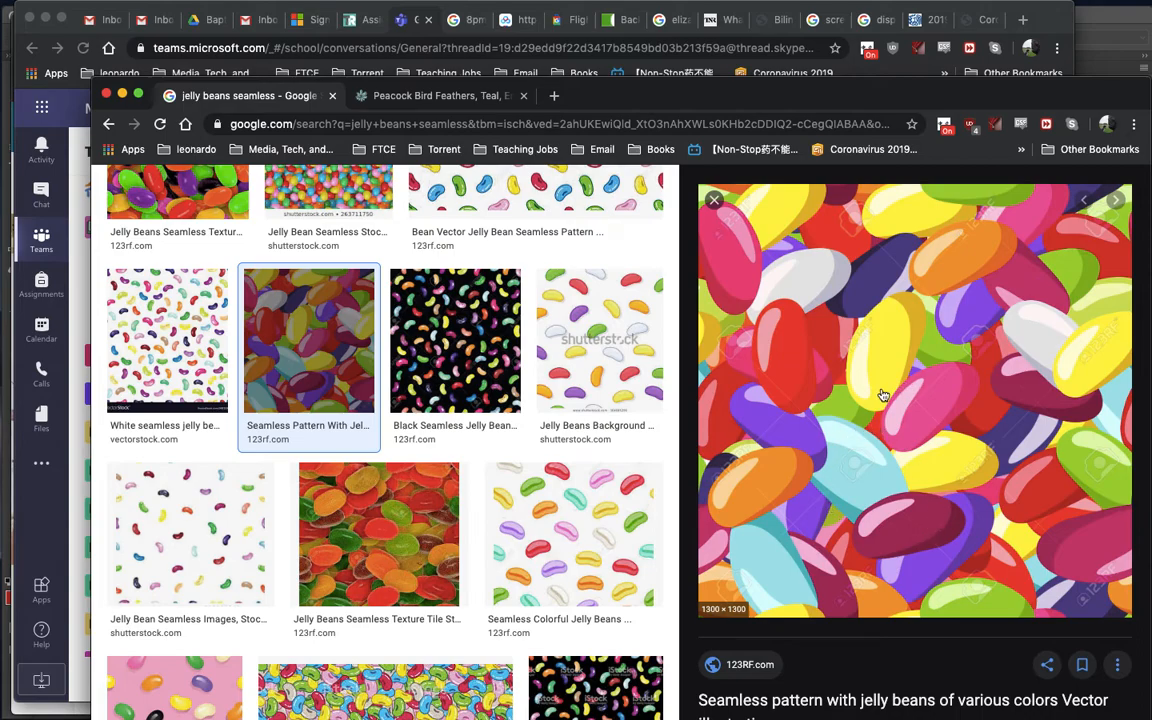
pyautogui.click(590, 345)
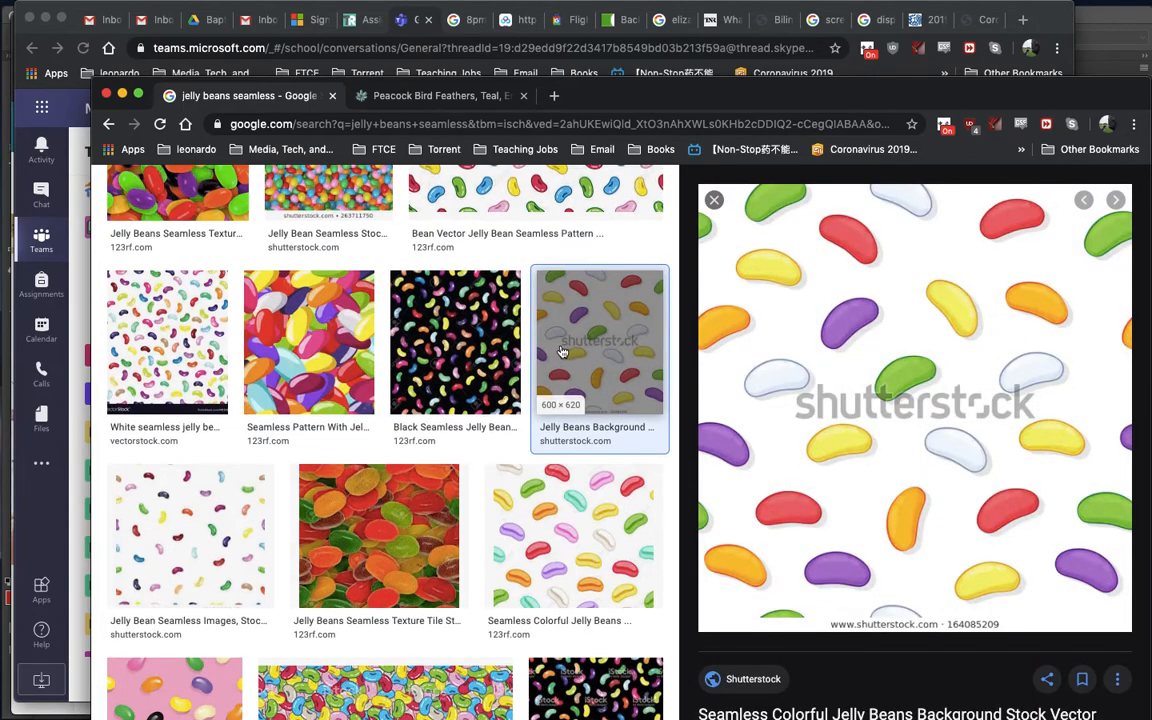
pyautogui.scroll(-3, 562, 351)
pyautogui.scroll(-3, 562, 351)
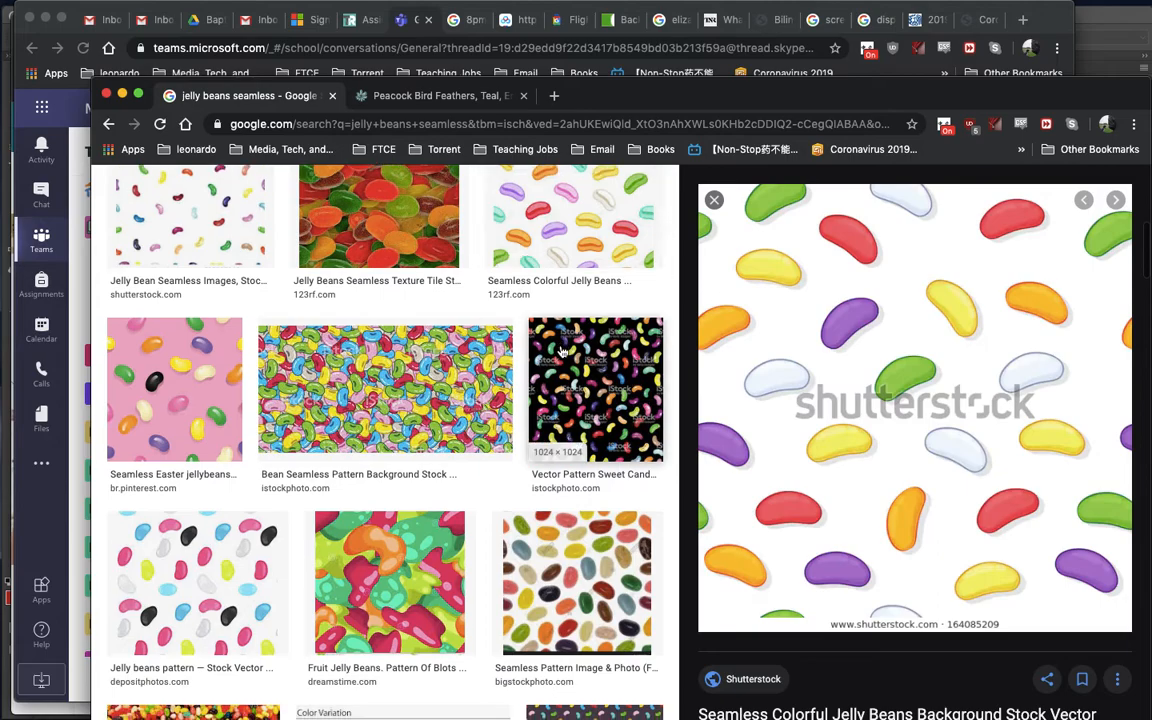
# - Preview the Seamless Easter jellybeans pattern on pink and copy its image
pyautogui.click(180, 247)
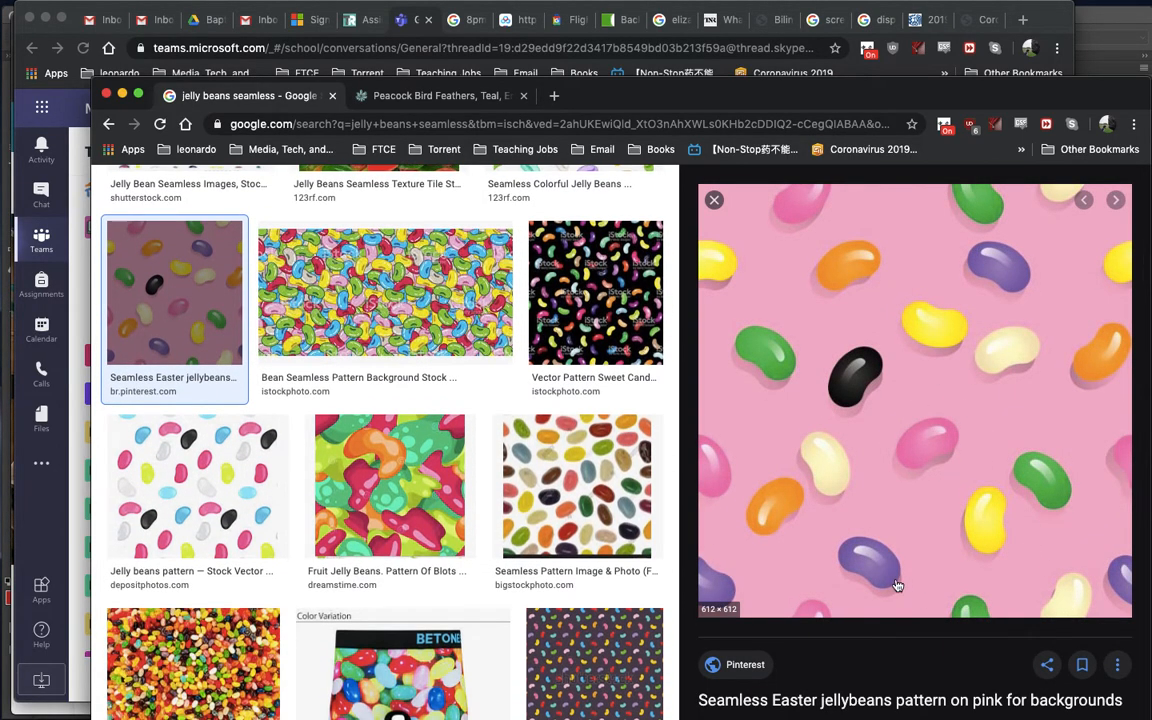
pyautogui.scroll(-2, 896, 585)
pyautogui.scroll(2, 893, 571)
pyautogui.rightClick(900, 359)
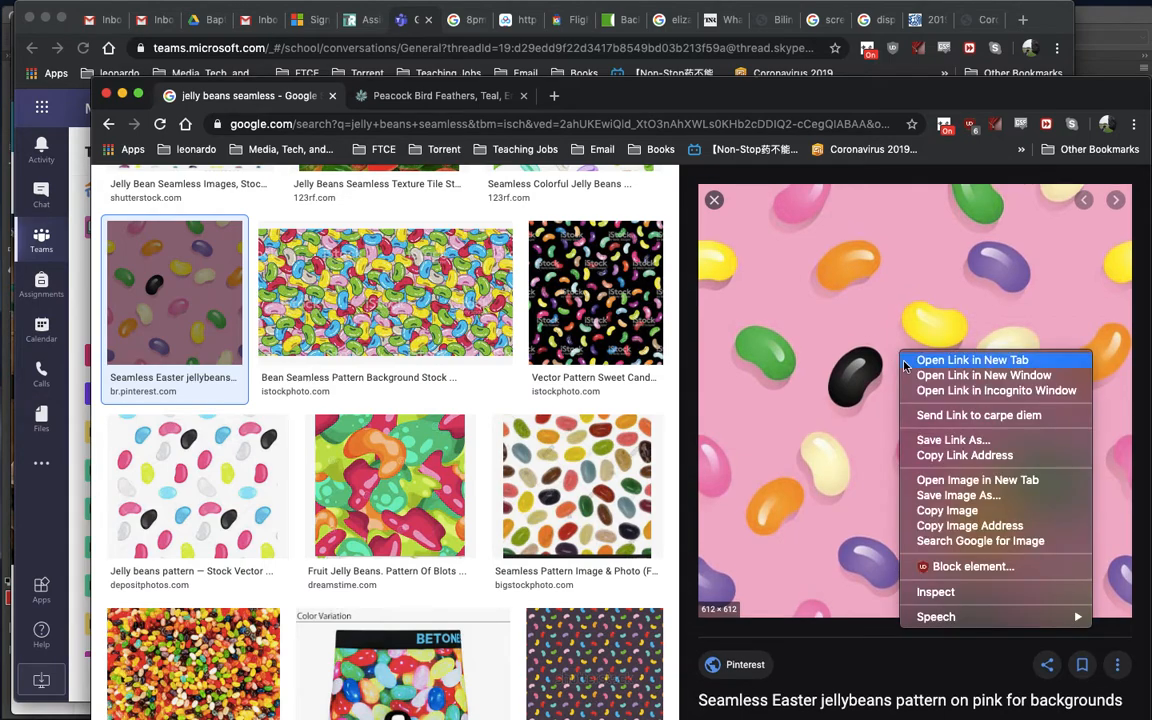
pyautogui.click(983, 512)
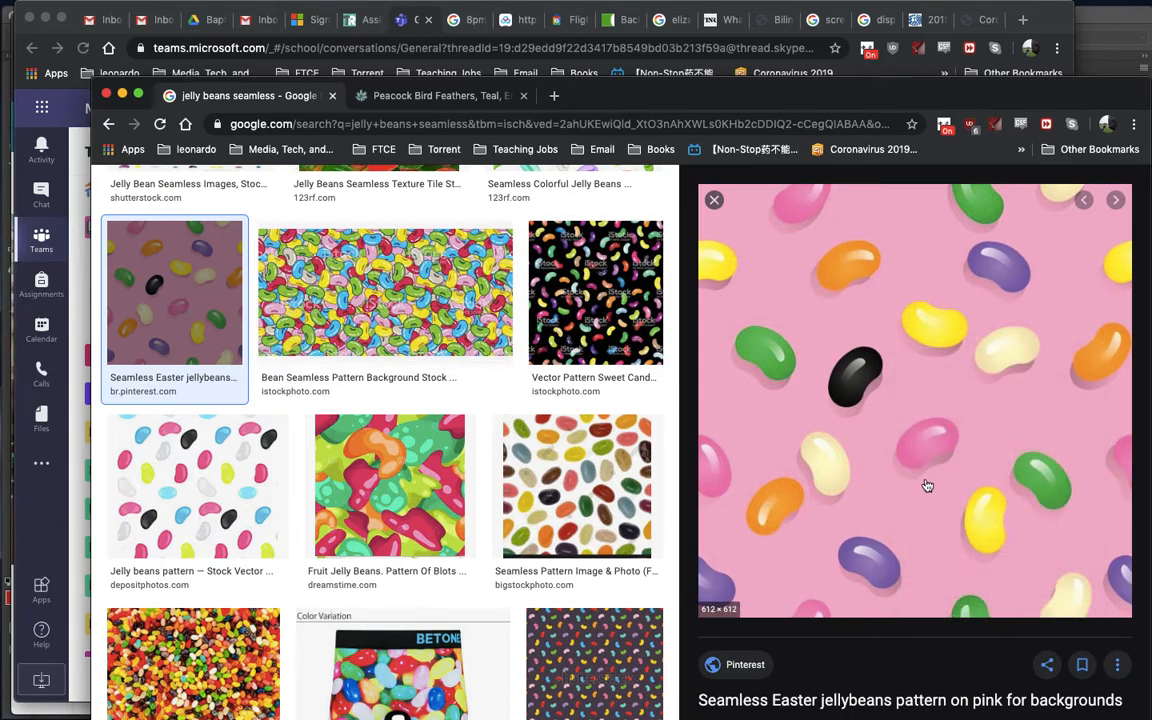
# - Return to Photoshop, commit the rectangle's transform and hide the Pattern Shape 3 layer
pyautogui.press('super+Tab')
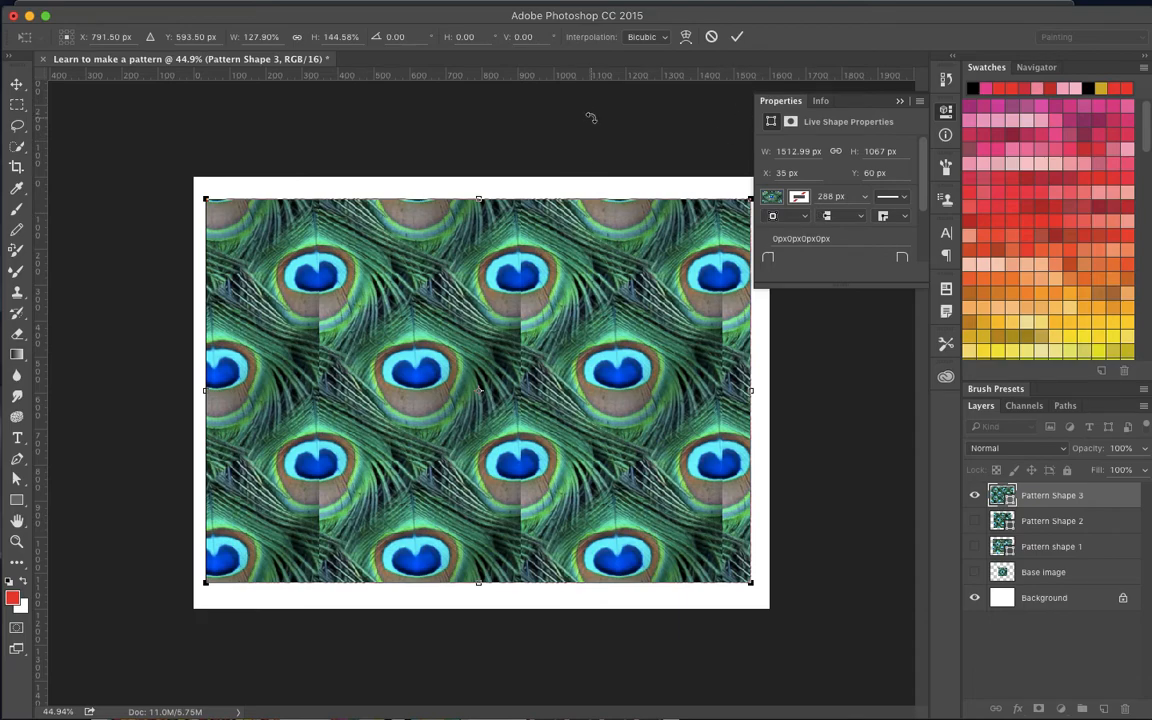
pyautogui.press('Return')
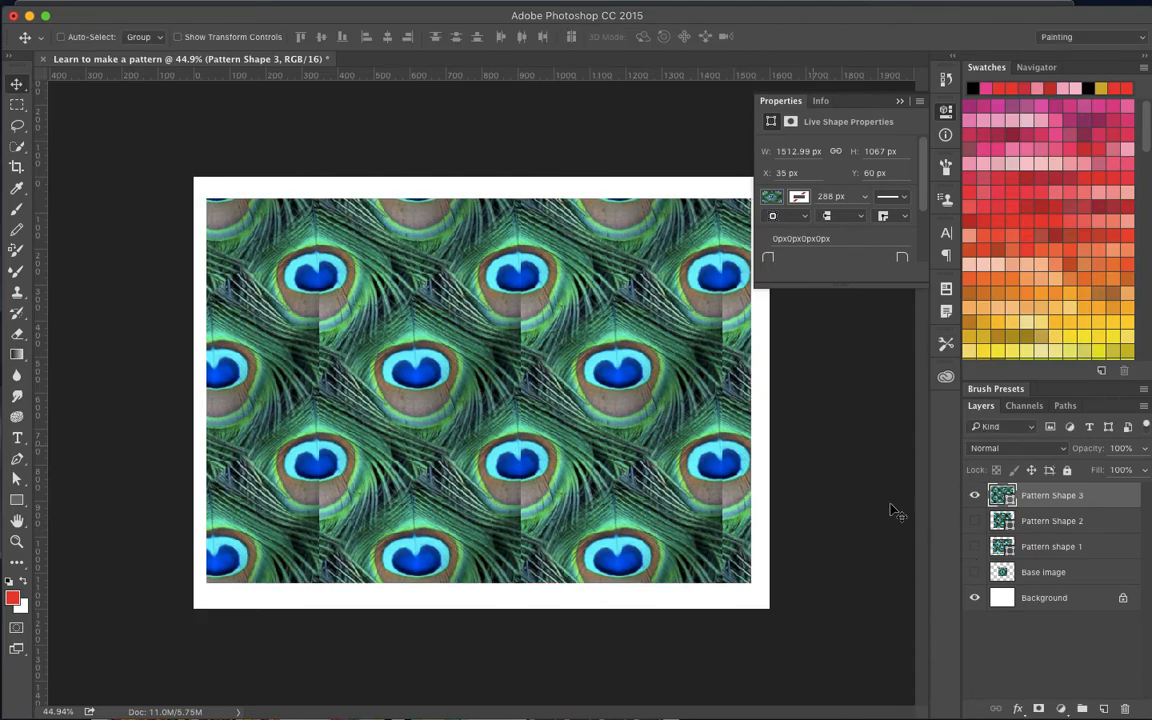
pyautogui.click(976, 496)
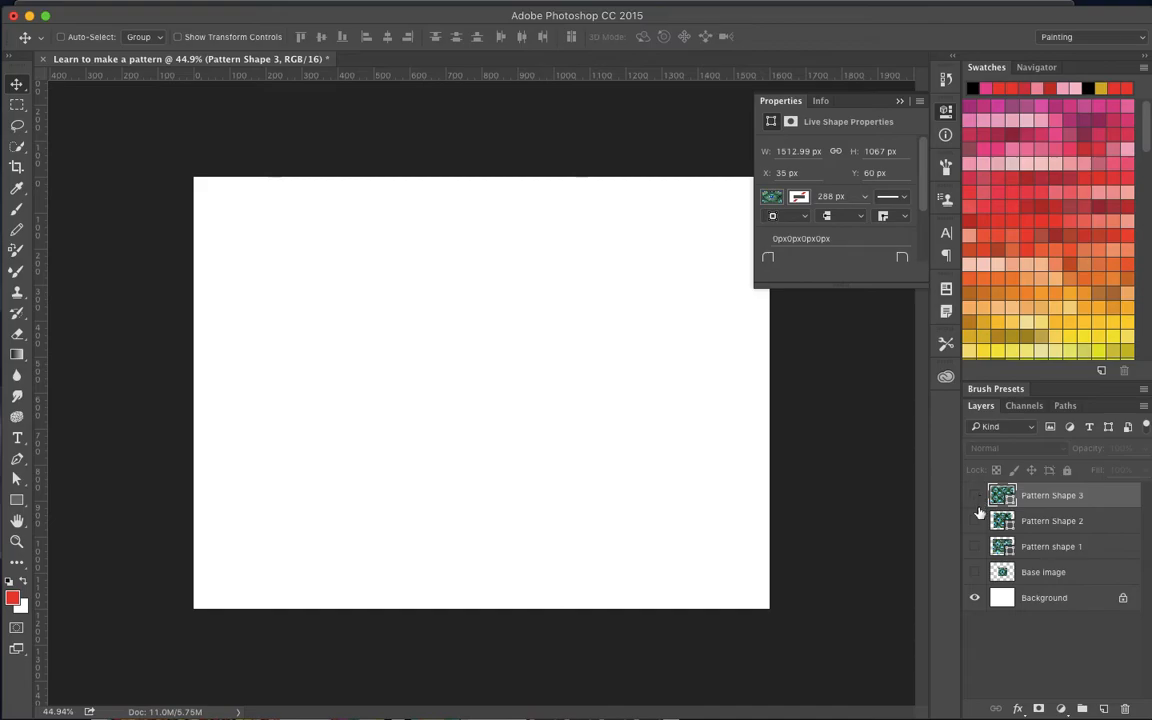
# - Add a new layer named Base seamless above Pattern Shape 3 and paste the copied jelly bean image onto it
pyautogui.click(1104, 708)
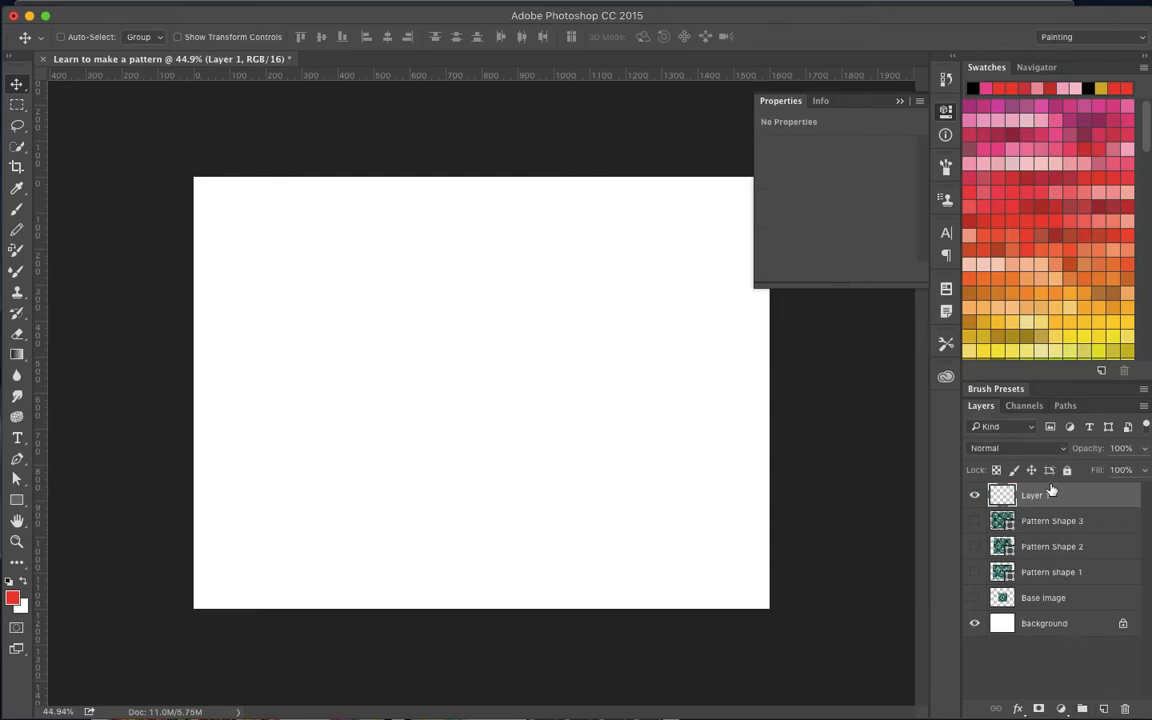
pyautogui.write('Base seamless')
pyautogui.press('Return')
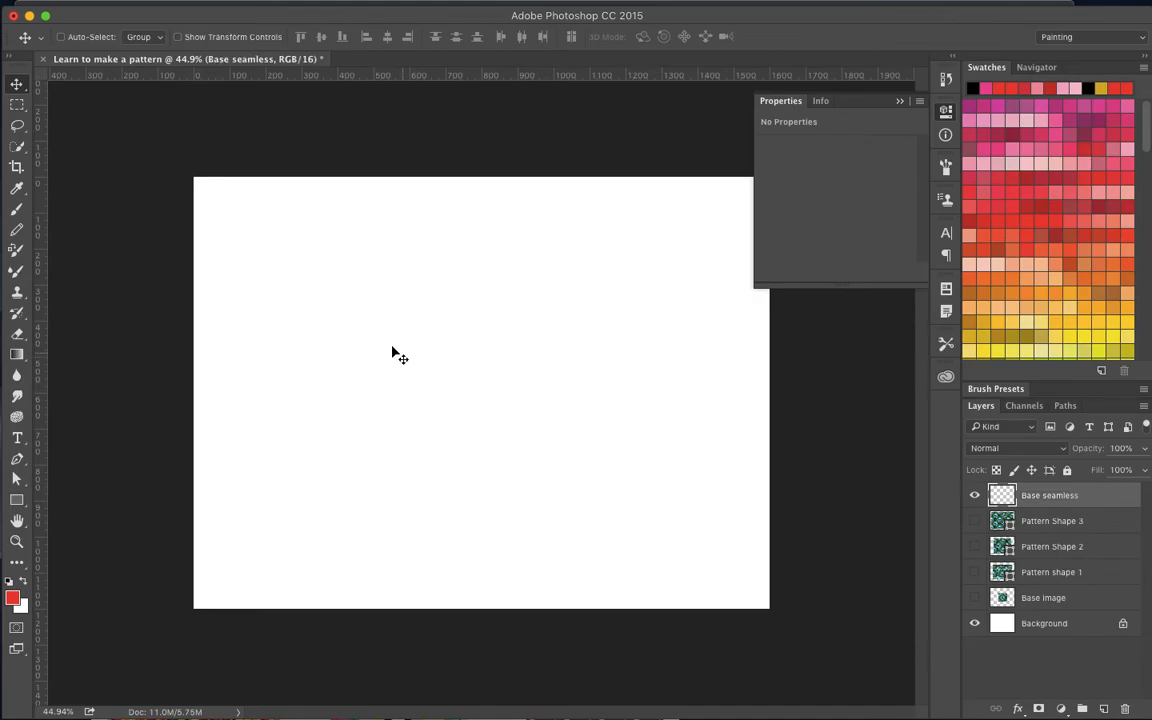
pyautogui.press('super+v')
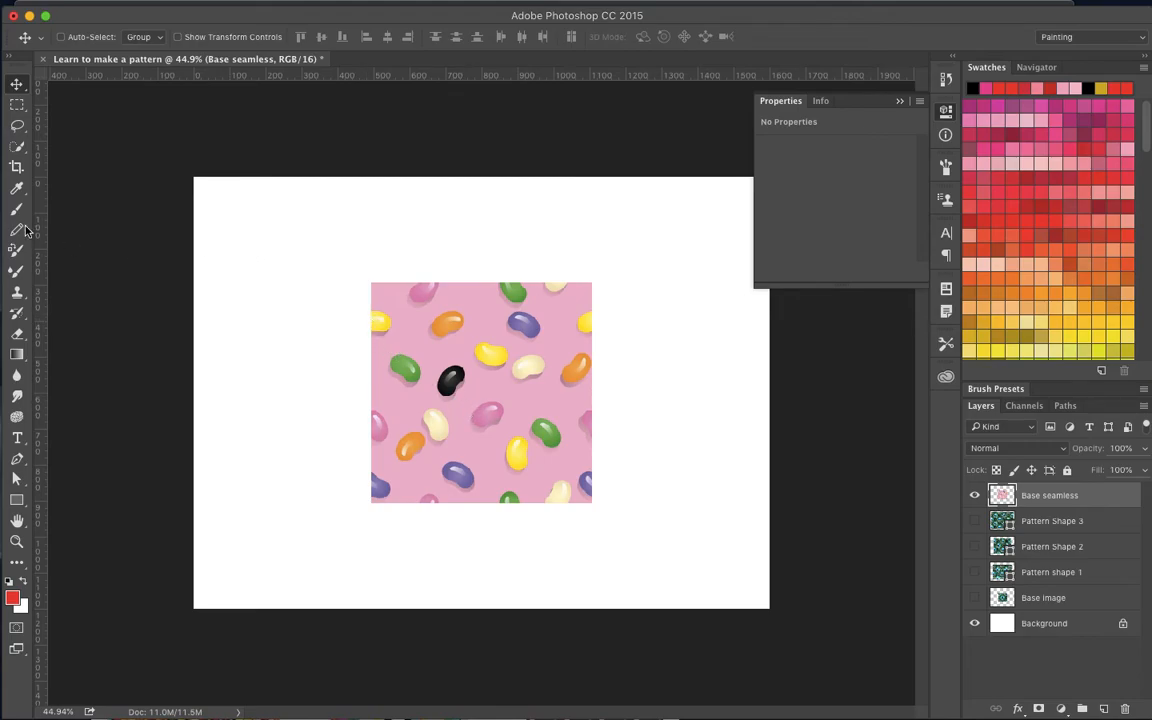
# - Try a small rectangular marquee selection at the jelly bean image's upper-left corner and inspect how it aligns with the edges
pyautogui.click(17, 104)
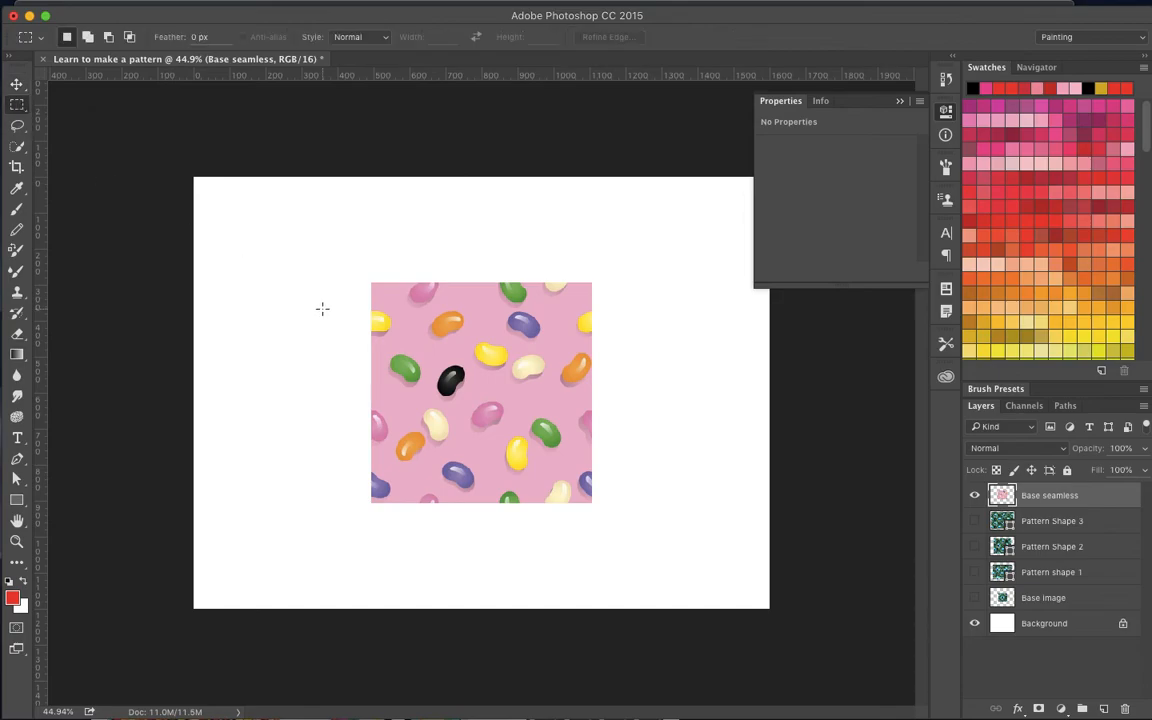
pyautogui.scroll(5, 371, 281)
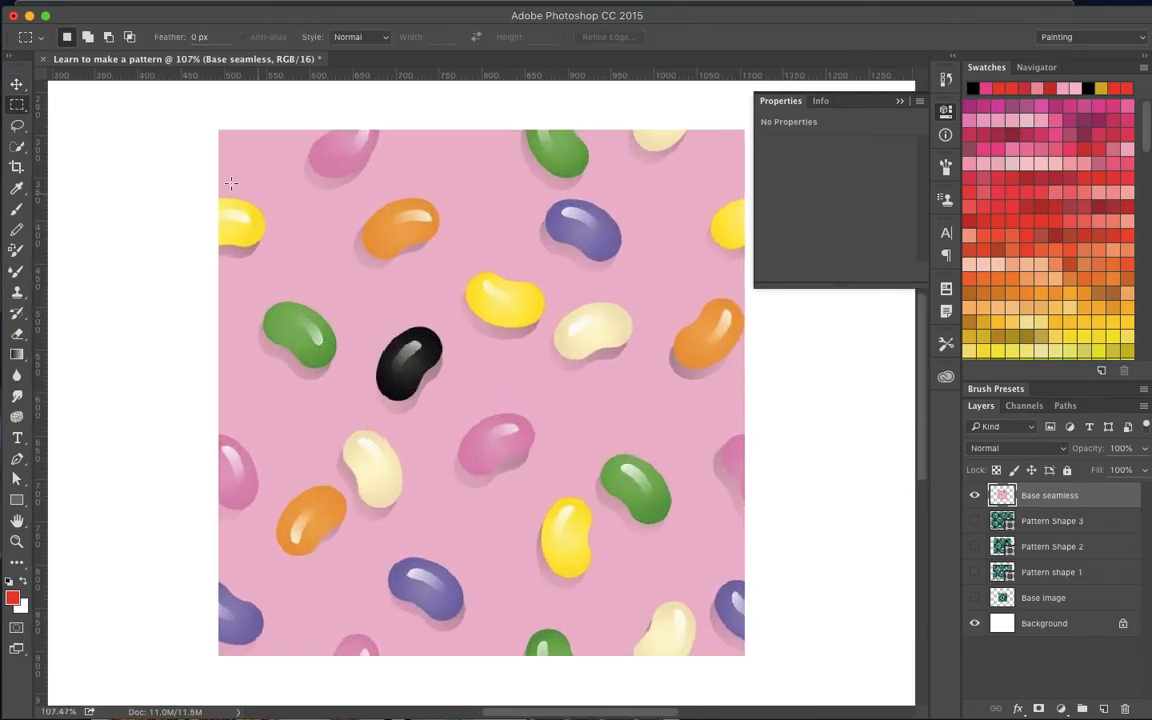
pyautogui.moveTo(218, 129); pyautogui.dragTo(253, 165)
pyautogui.scroll(5, 230, 127)
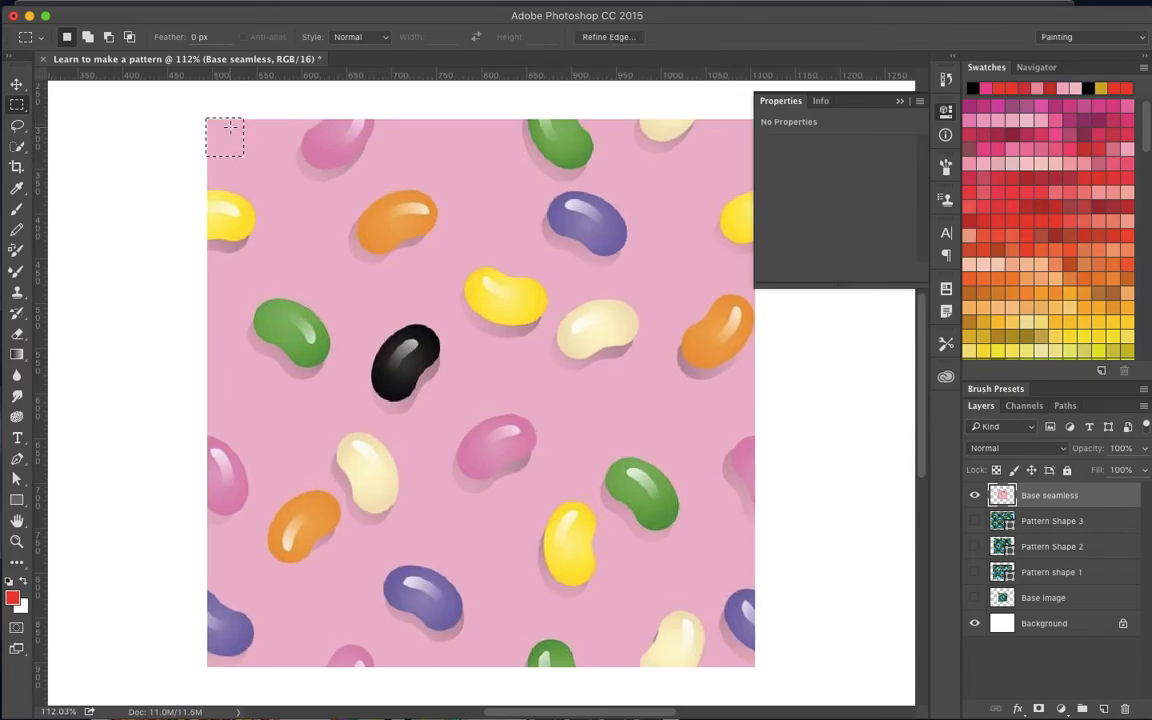
pyautogui.hscroll(-1, 230, 127)
pyautogui.scroll(-1, 230, 127)
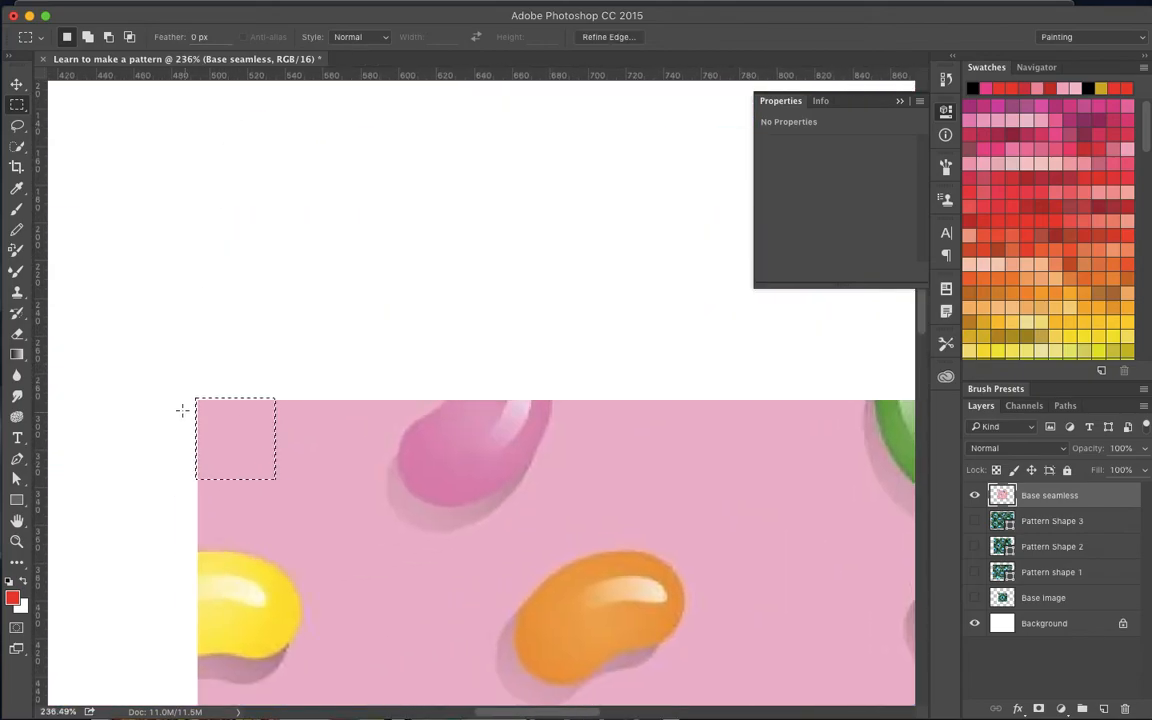
pyautogui.scroll(3, 251, 418)
pyautogui.scroll(-5, 251, 418)
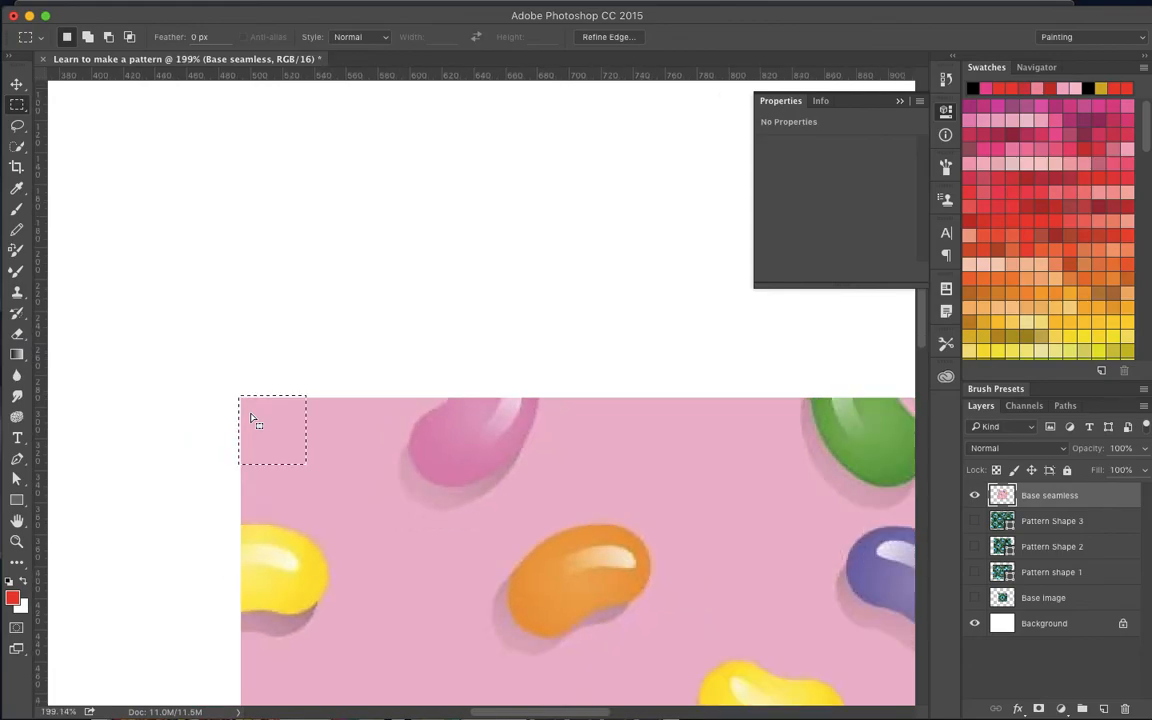
pyautogui.scroll(-5, 251, 418)
pyautogui.hscroll(4, 251, 418)
pyautogui.scroll(-4, 251, 418)
pyautogui.hscroll(3, 251, 418)
pyautogui.scroll(-5, 252, 417)
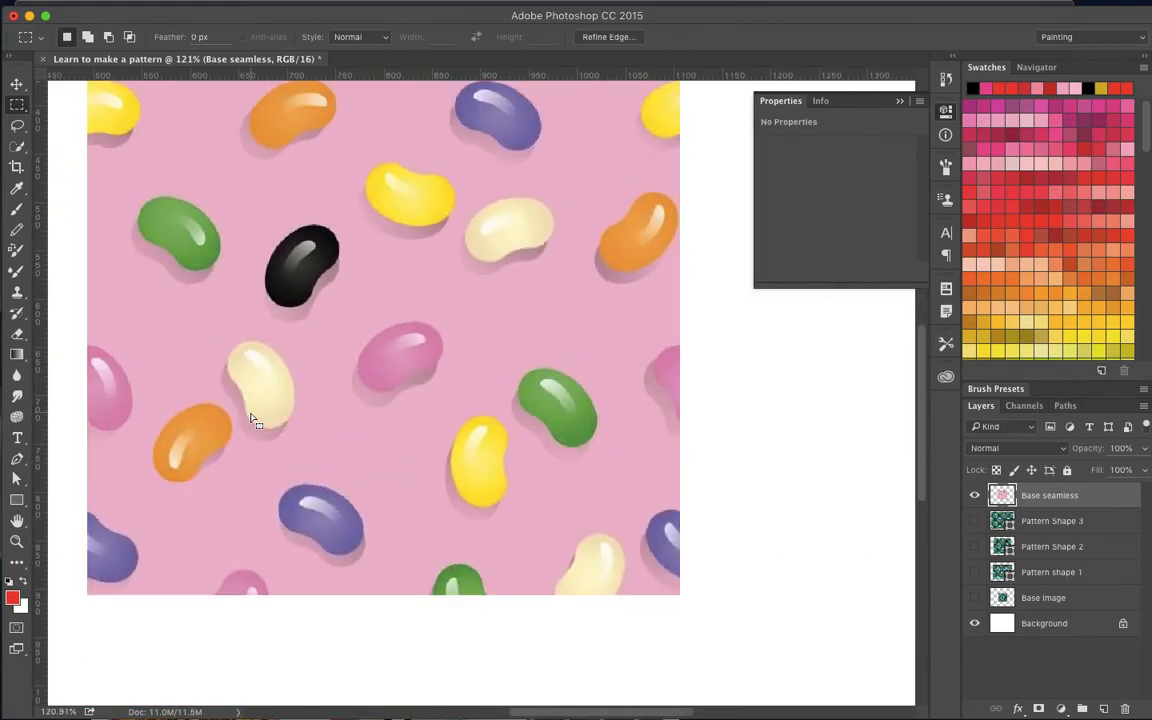
pyautogui.scroll(5, 258, 438)
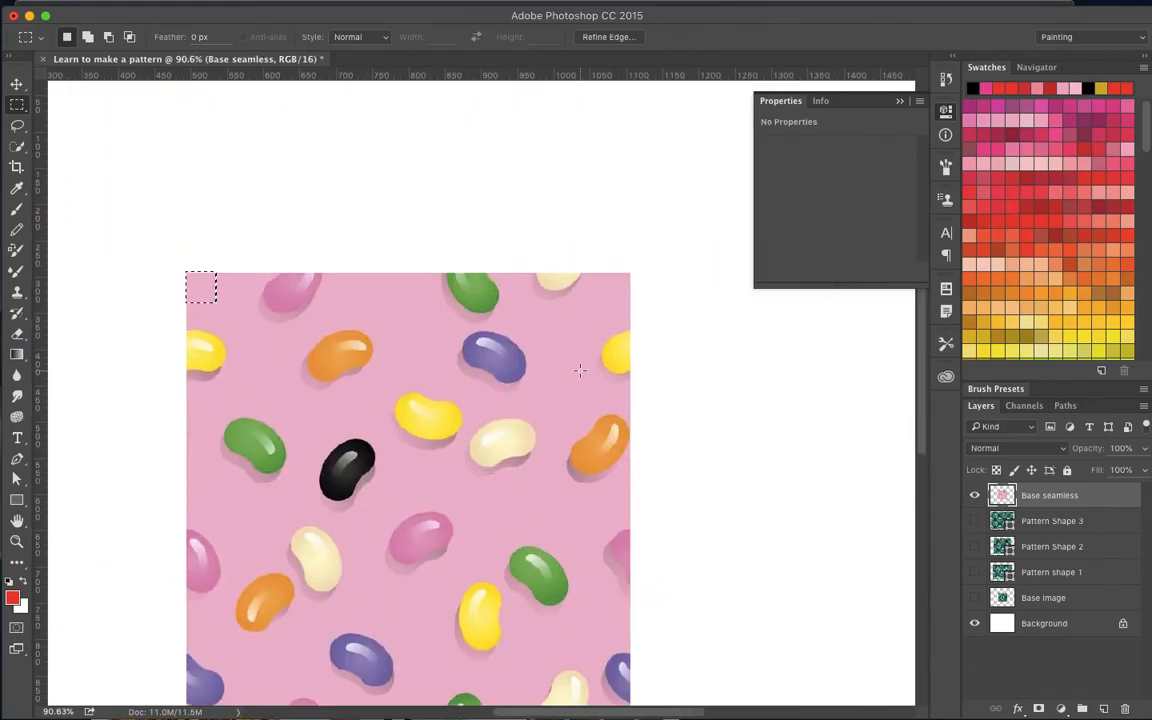
pyautogui.scroll(-3, 580, 370)
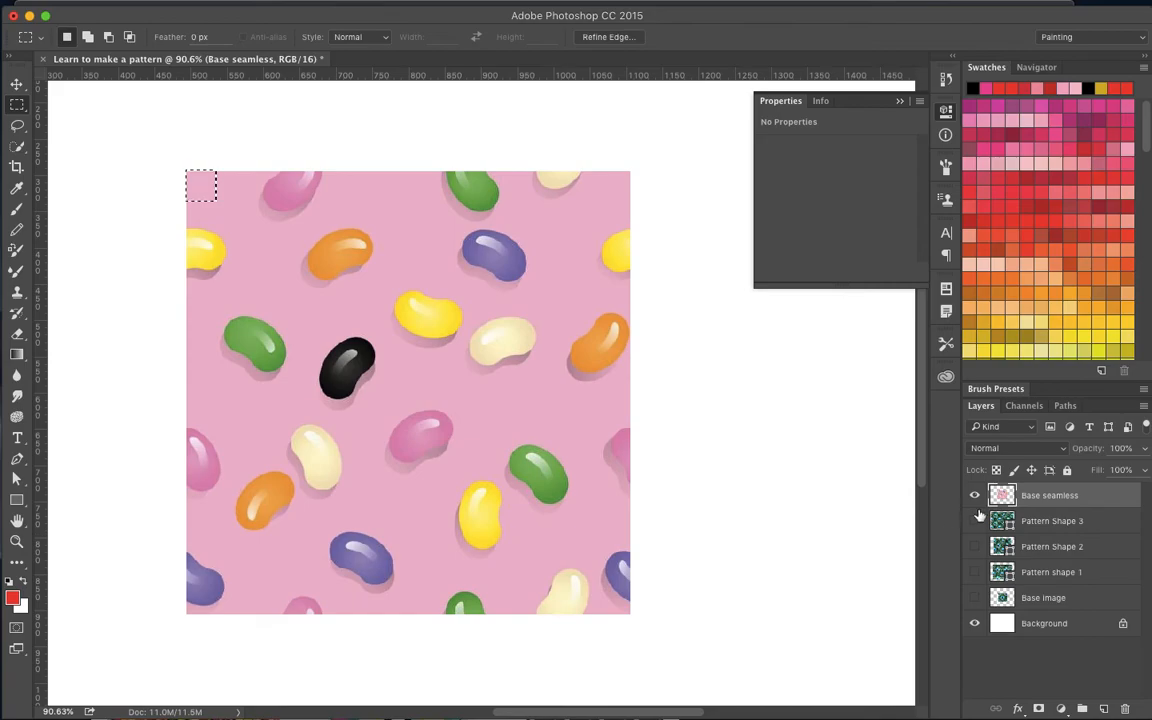
# - Load the Base seamless and Base image layers' outlines as selections in turn, toggling layer visibility to compare the two images
pyautogui.keyDown('super'); pyautogui.click(1004, 495); pyautogui.keyUp('super')
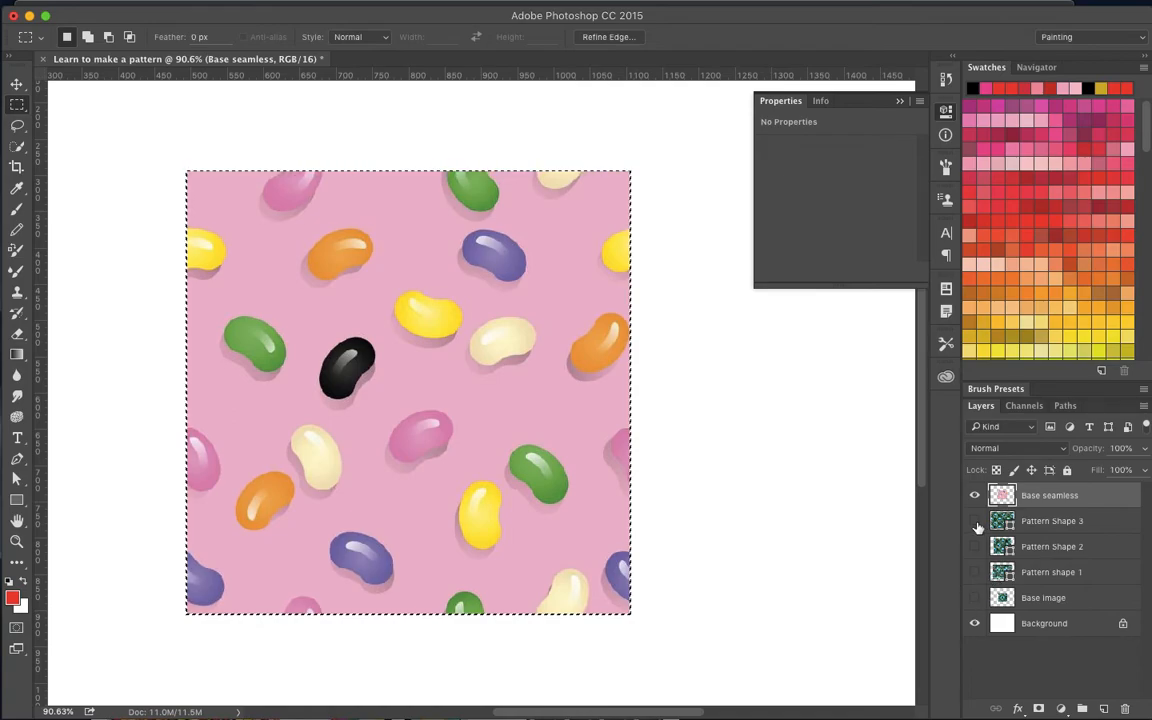
pyautogui.click(975, 623)
pyautogui.click(975, 597)
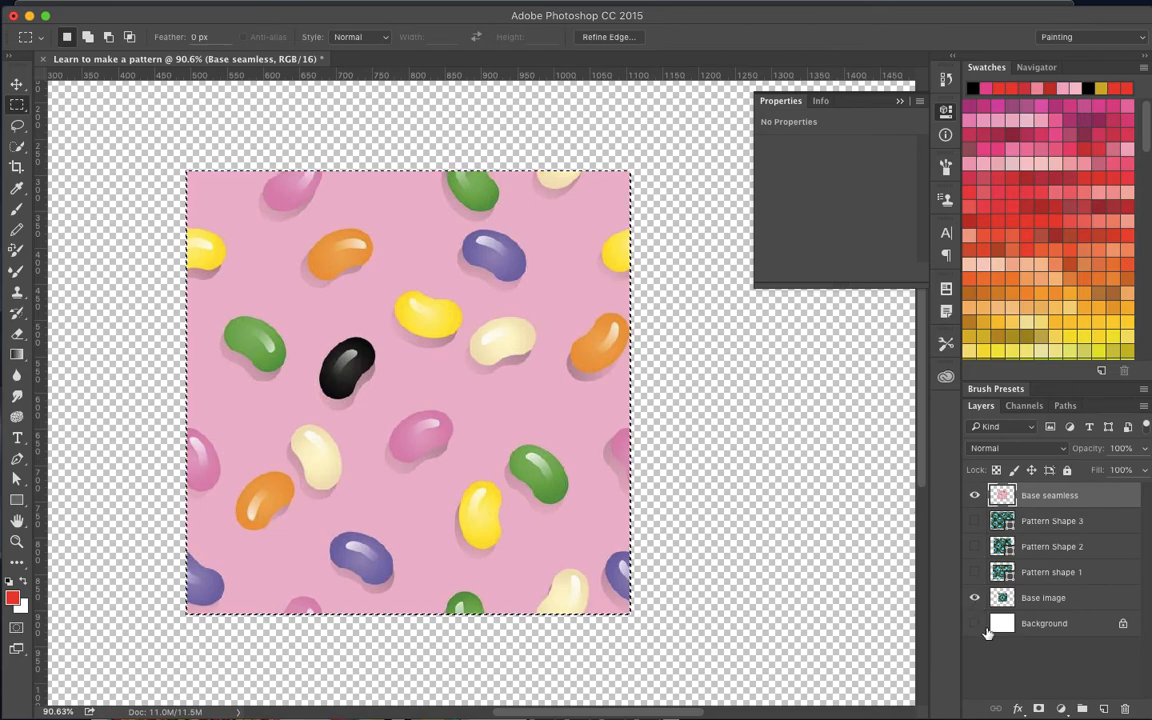
pyautogui.click(975, 623)
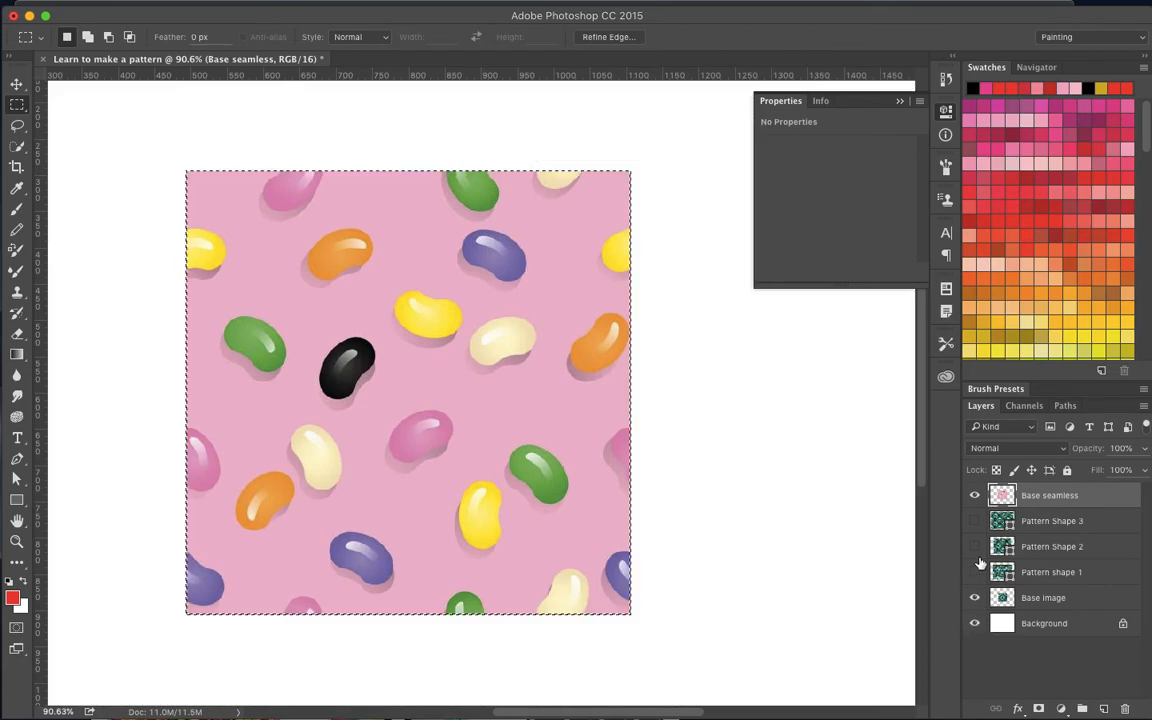
pyautogui.click(976, 495)
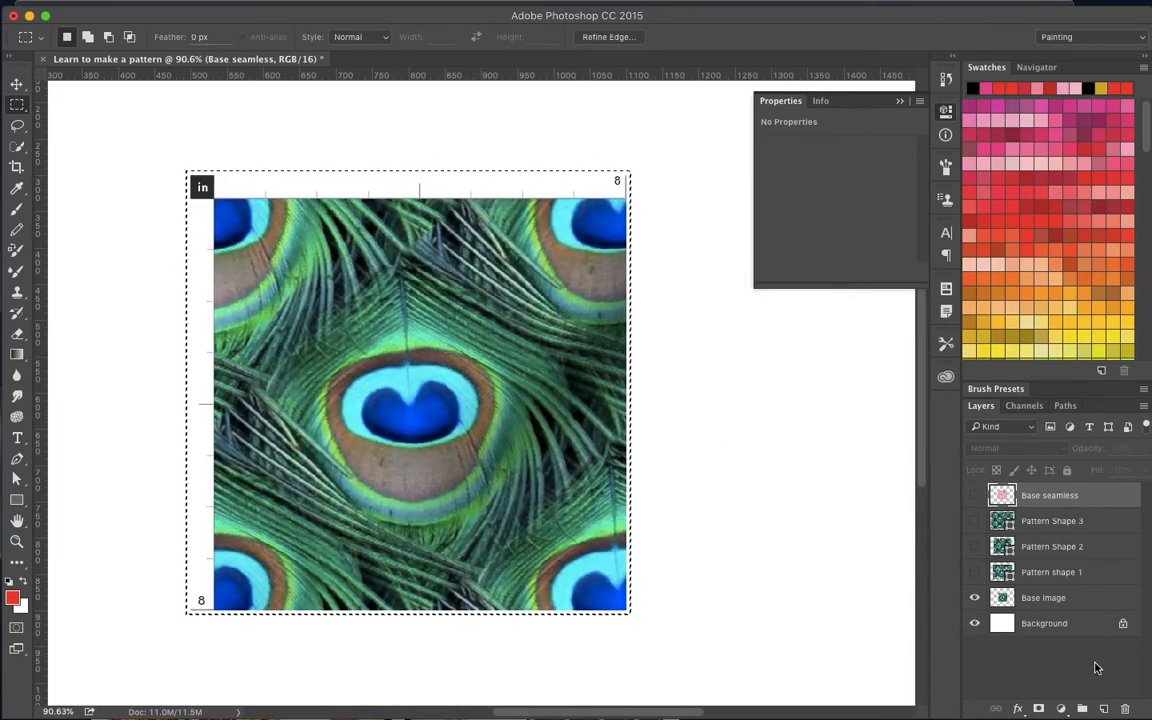
pyautogui.moveTo(1021, 598); pyautogui.dragTo(1005, 607)
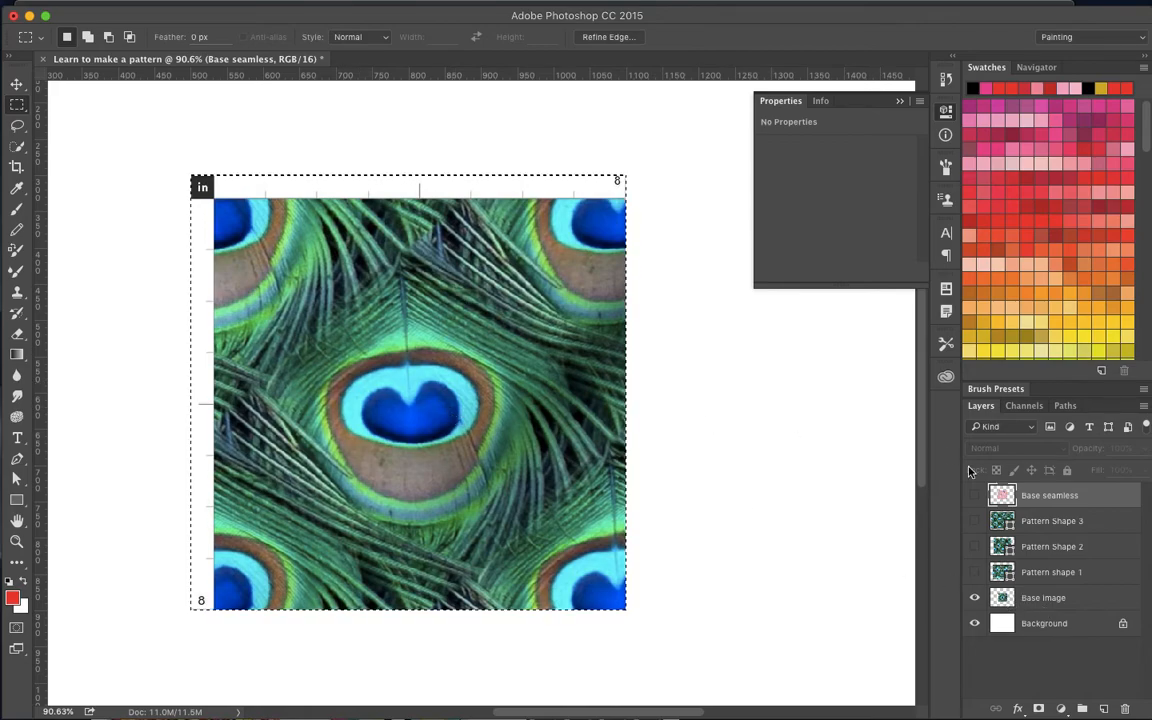
pyautogui.click(975, 599)
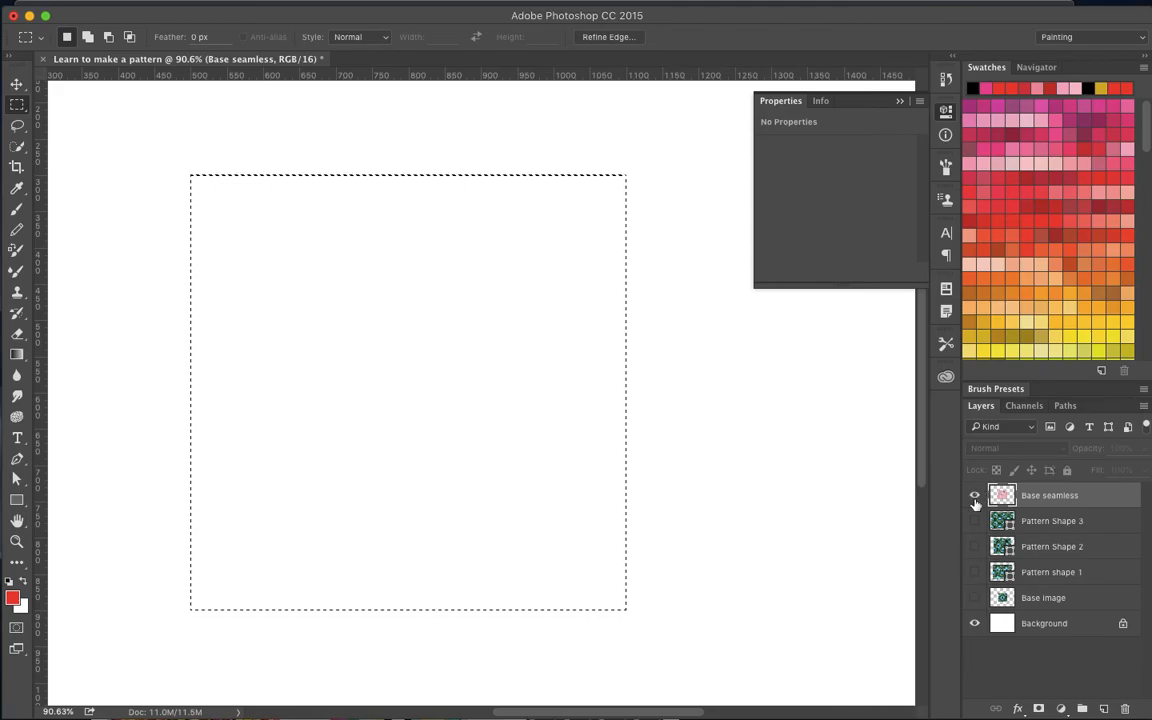
# - Show the Base seamless layer, load its outline as a selection and define it as a seamless jelly beans pattern
pyautogui.click(975, 496)
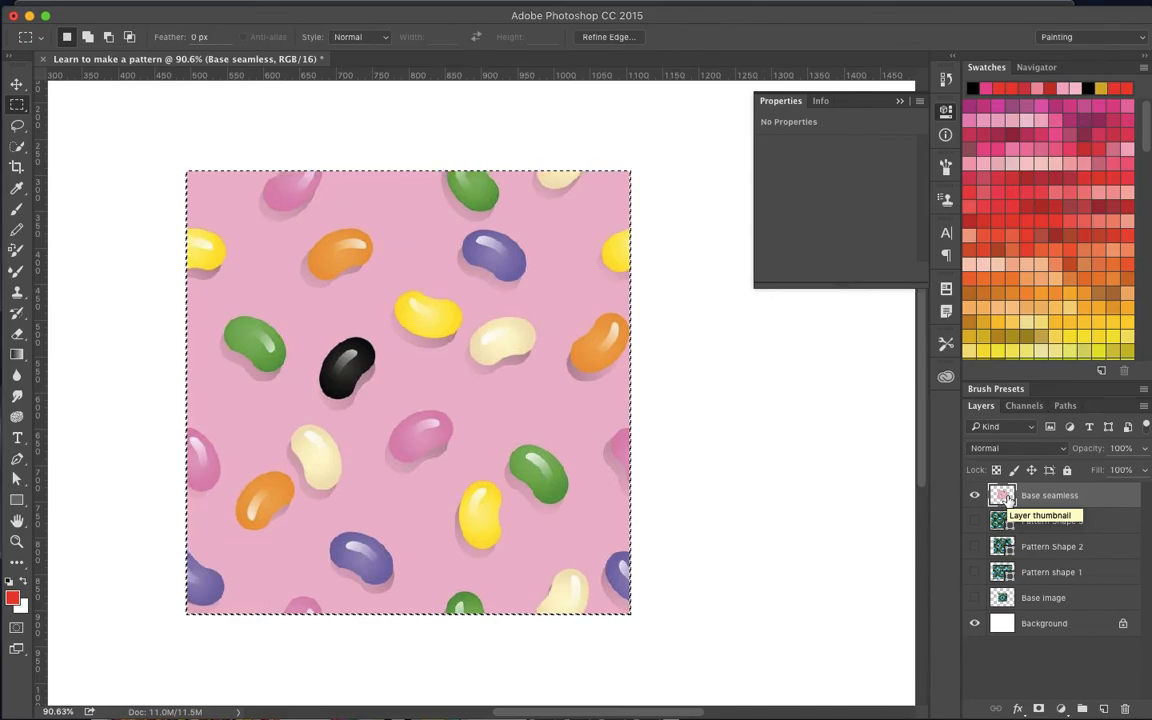
pyautogui.click(213, 6)
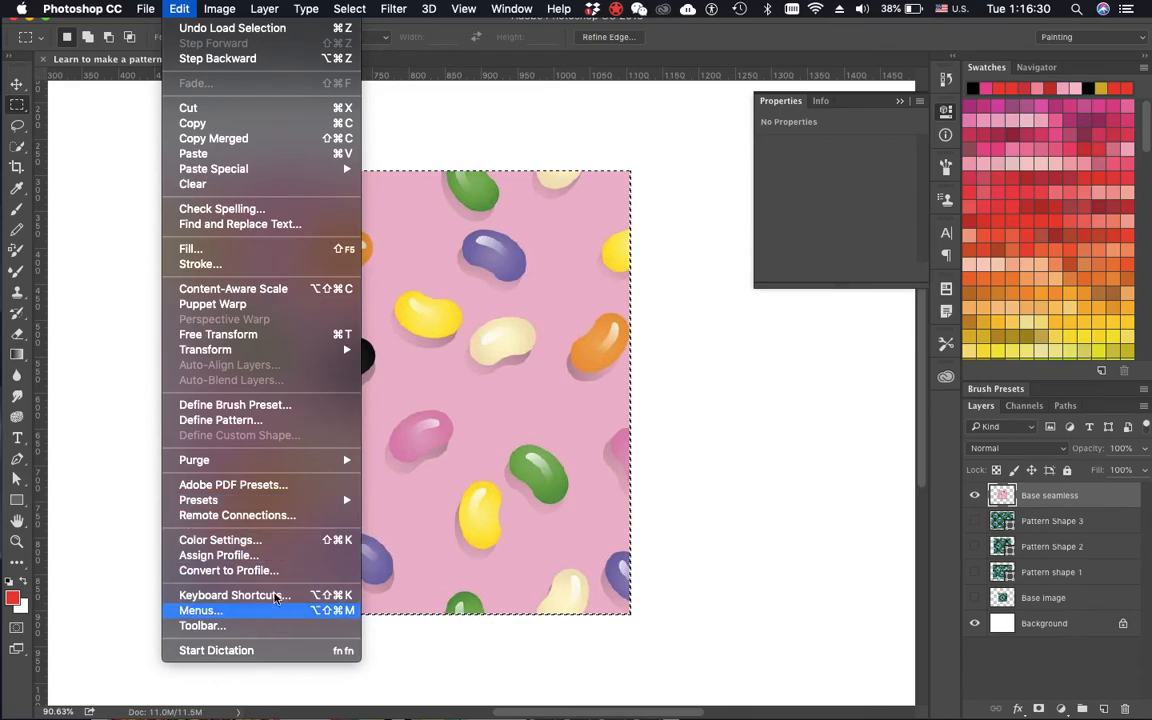
pyautogui.click(286, 420)
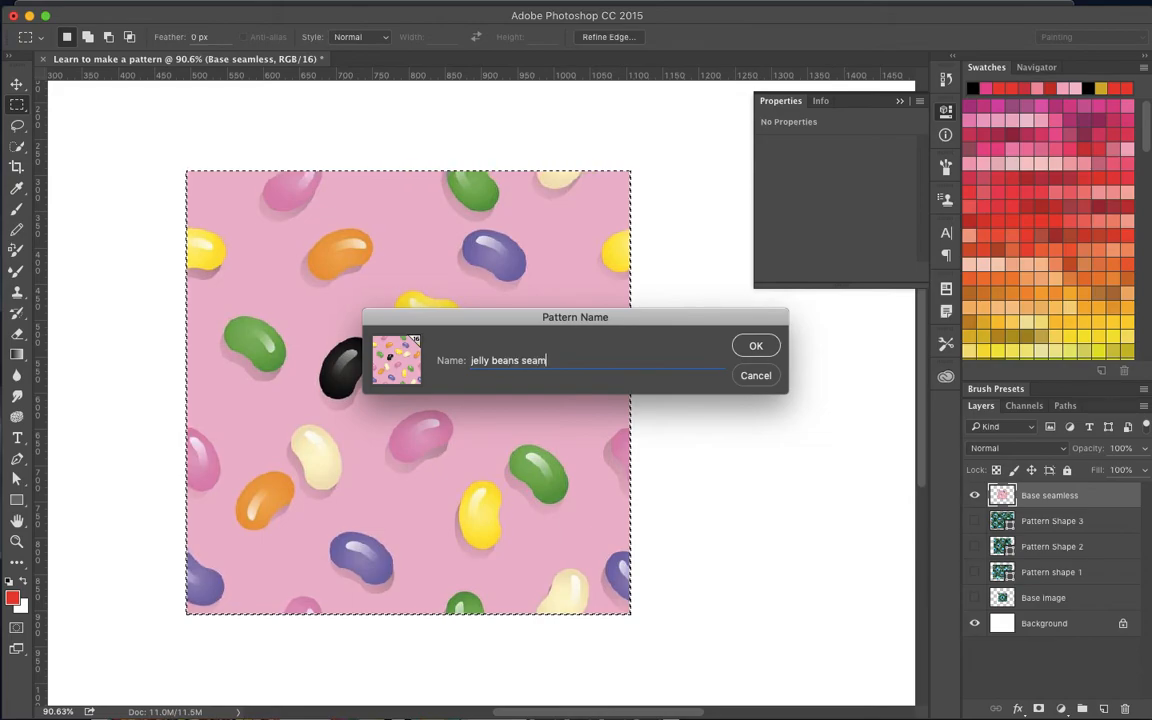
pyautogui.click(770, 345)
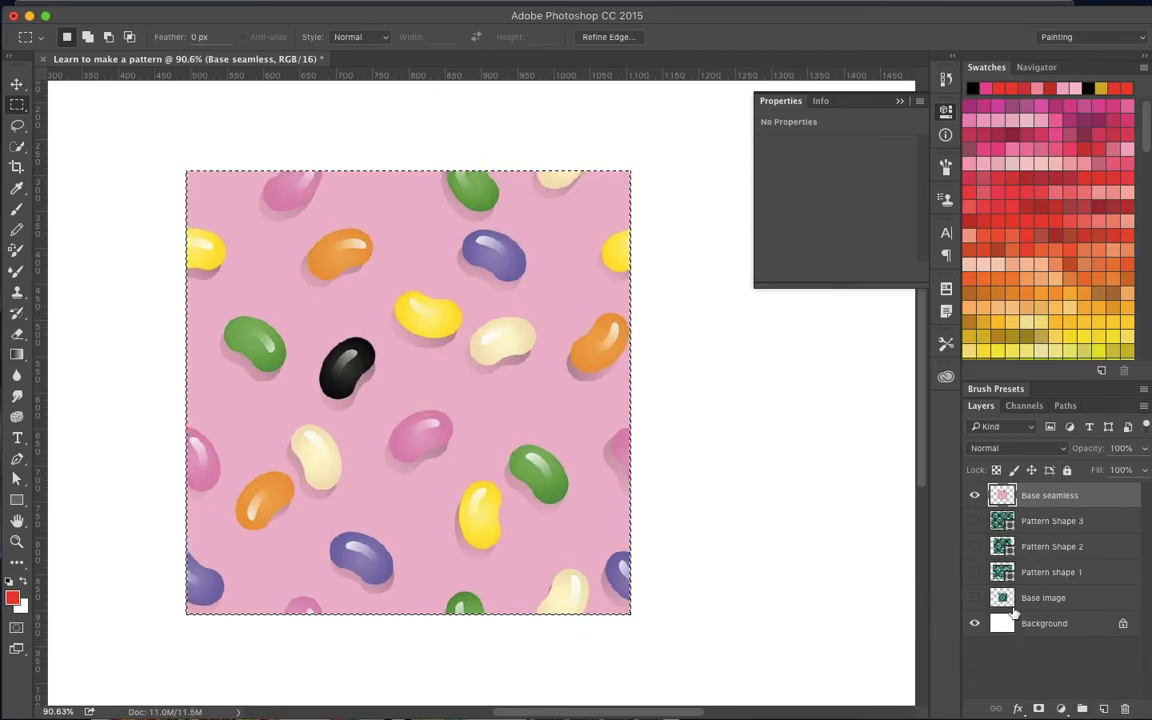
# - Hide the Base seamless layer, add a new empty layer above it and clear the selection
pyautogui.click(975, 495)
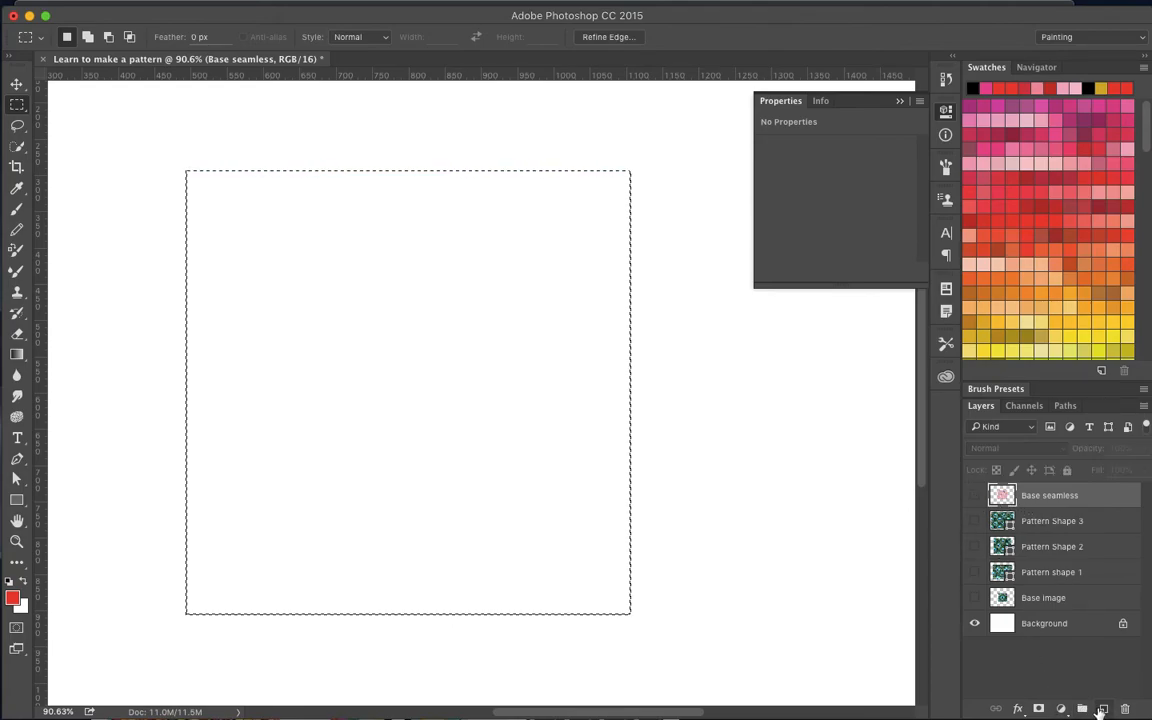
pyautogui.click(1103, 708)
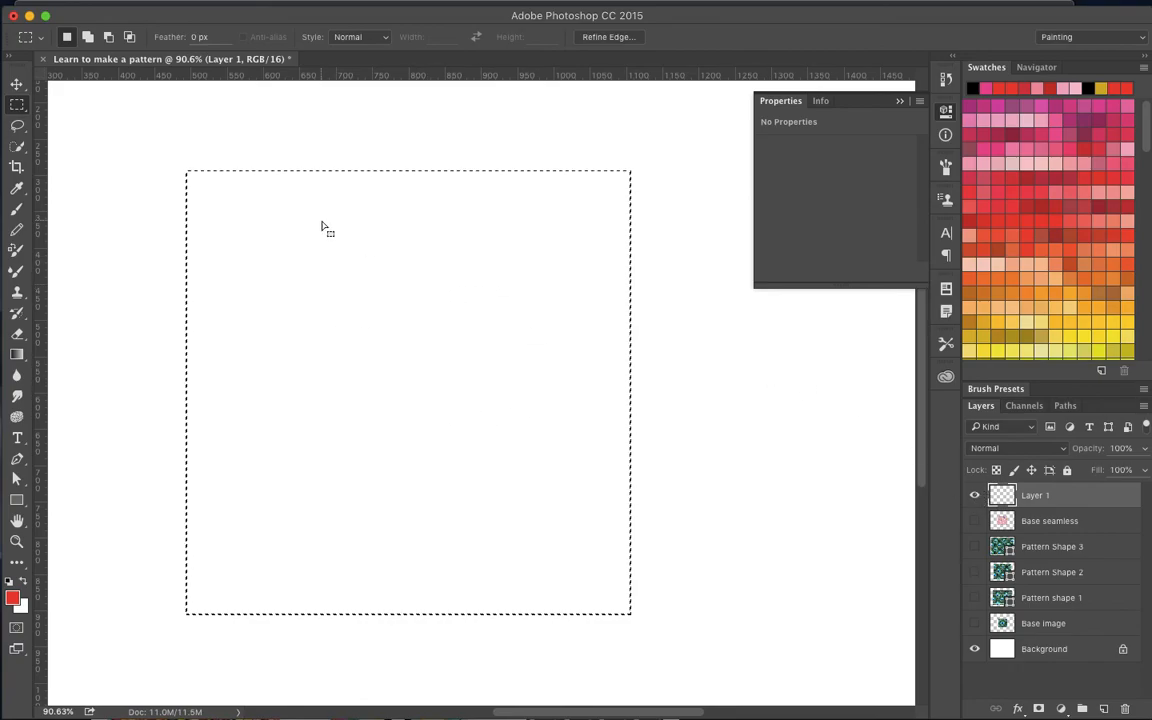
pyautogui.press('super+d')
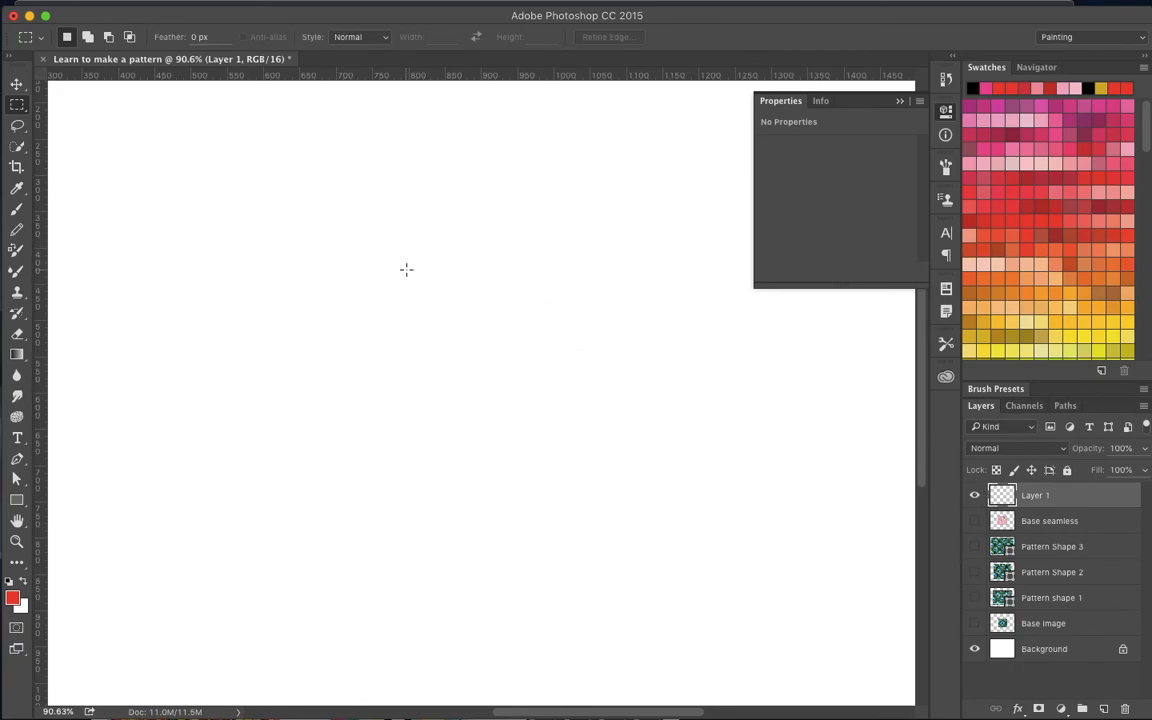
pyautogui.scroll(-2, 400, 286)
pyautogui.scroll(-2, 400, 286)
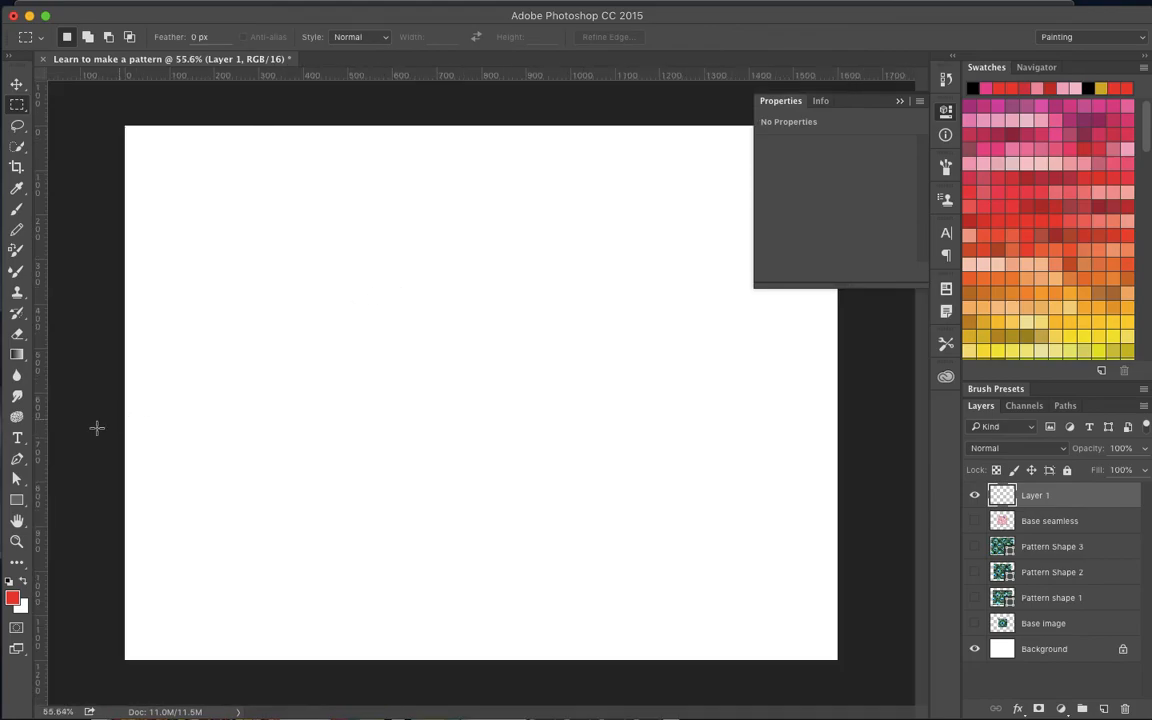
# - Draw a rectangle shape about 1516 × 1088 px over most of the canvas and fill it with the jelly bean pattern
pyautogui.press('u')
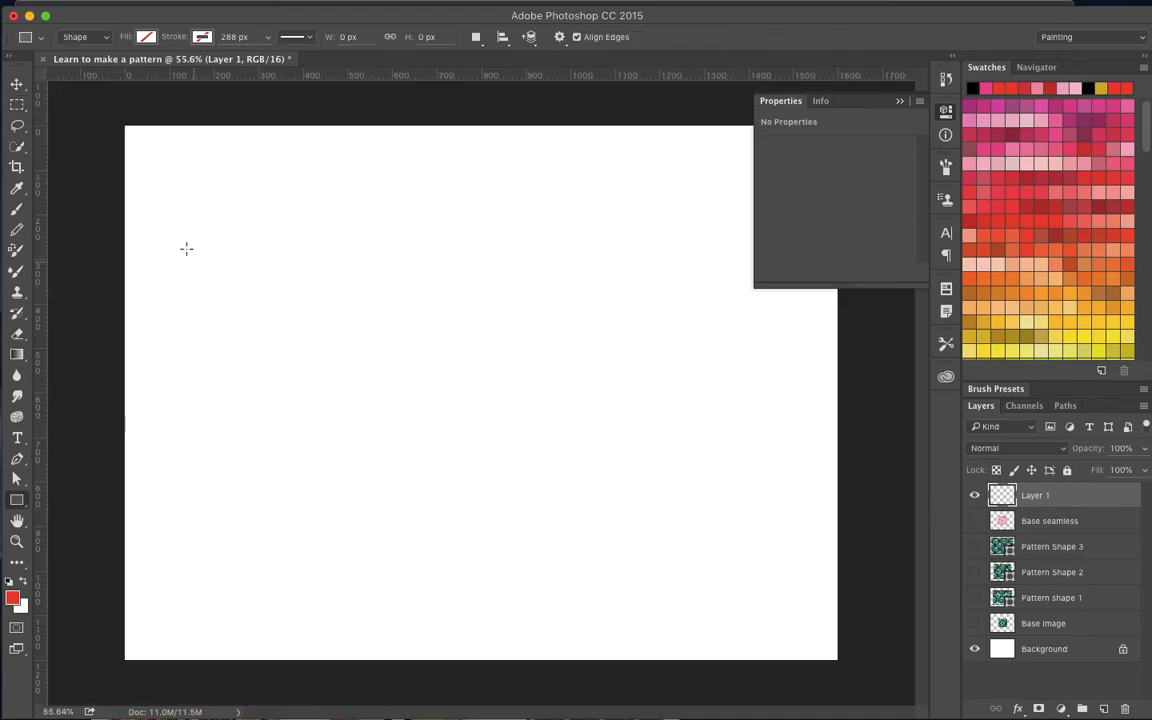
pyautogui.moveTo(149, 148); pyautogui.dragTo(824, 632)
pyautogui.click(147, 37)
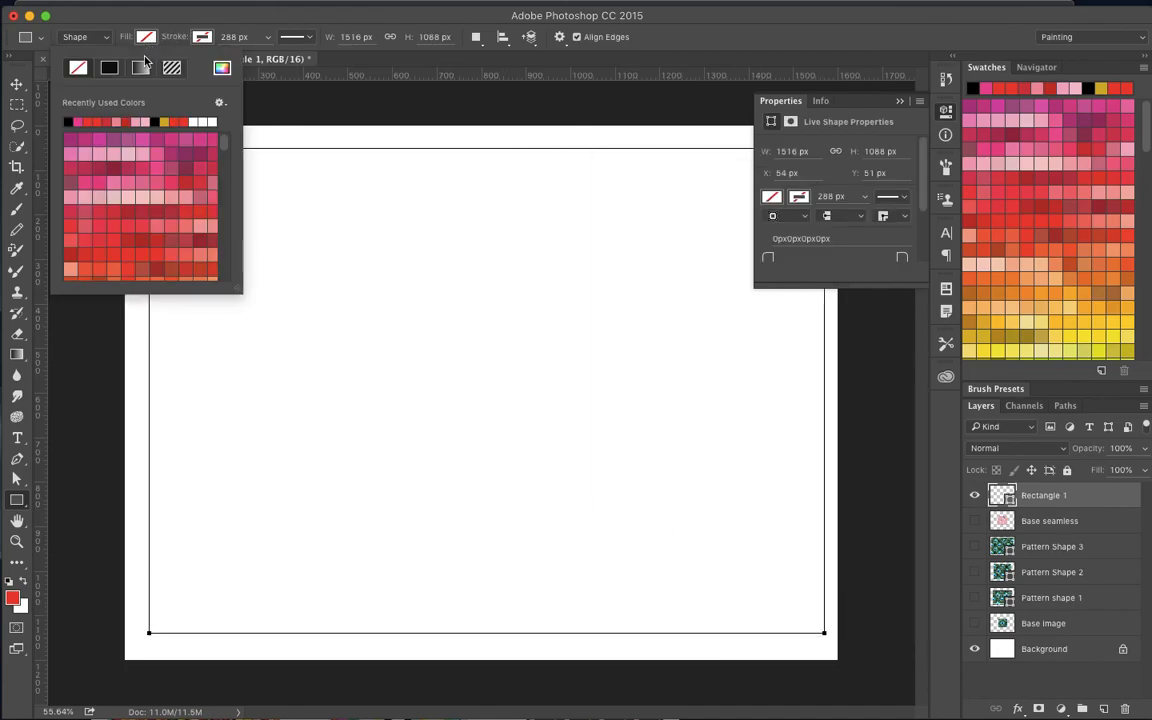
pyautogui.click(172, 67)
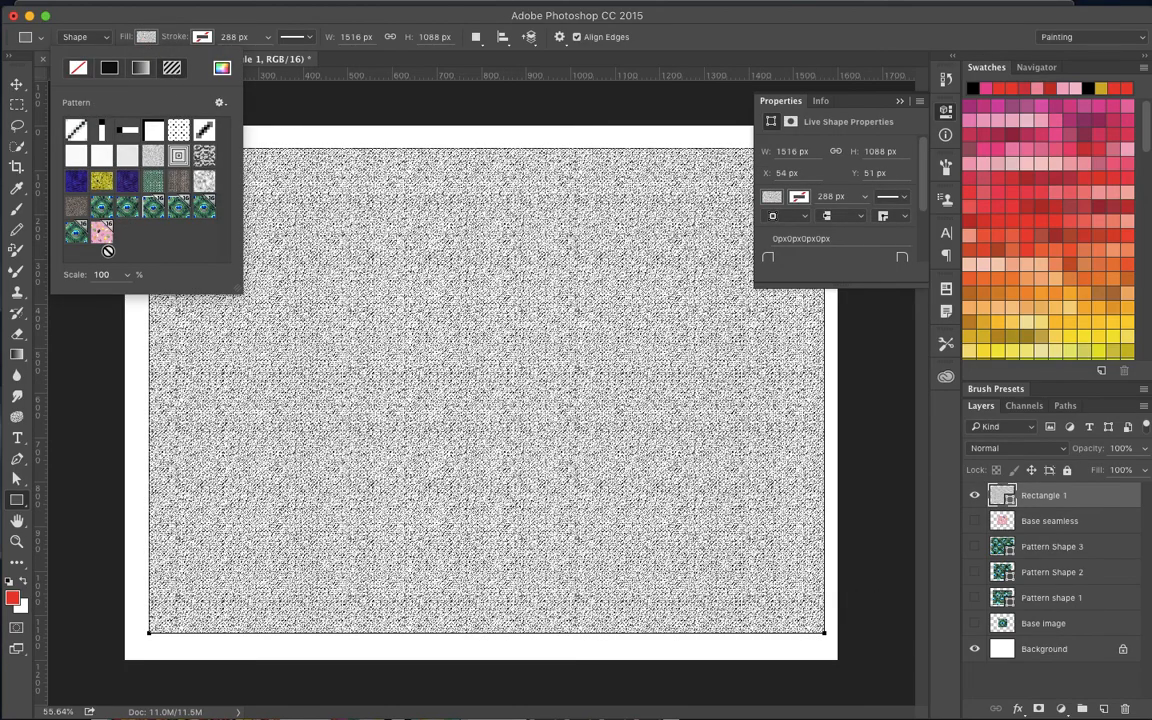
pyautogui.click(101, 231)
pyautogui.scroll(-2, 311, 262)
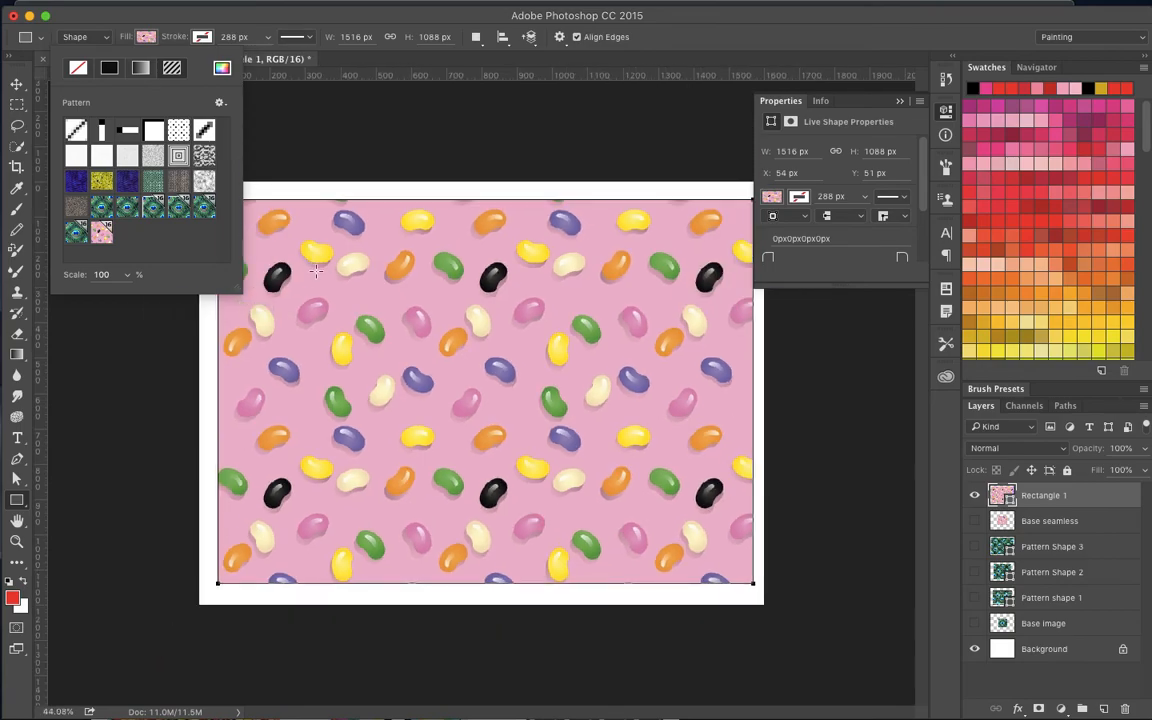
pyautogui.scroll(2, 316, 271)
pyautogui.click(316, 272)
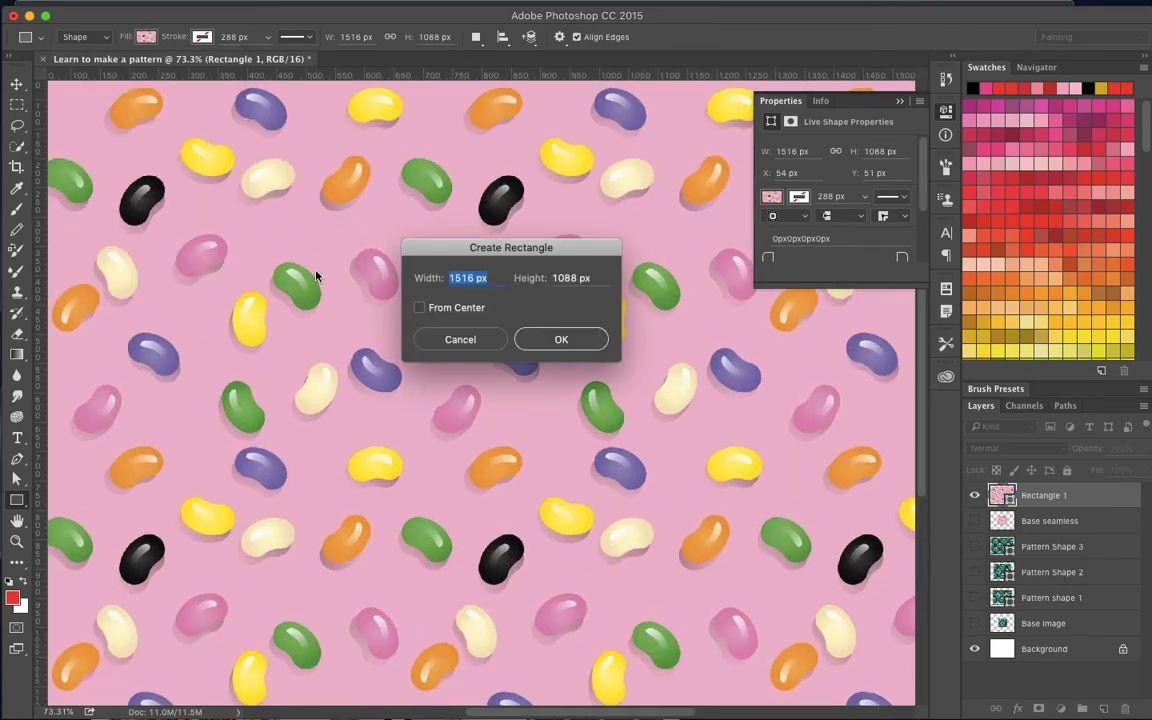
pyautogui.click(450, 341)
pyautogui.scroll(-2, 670, 567)
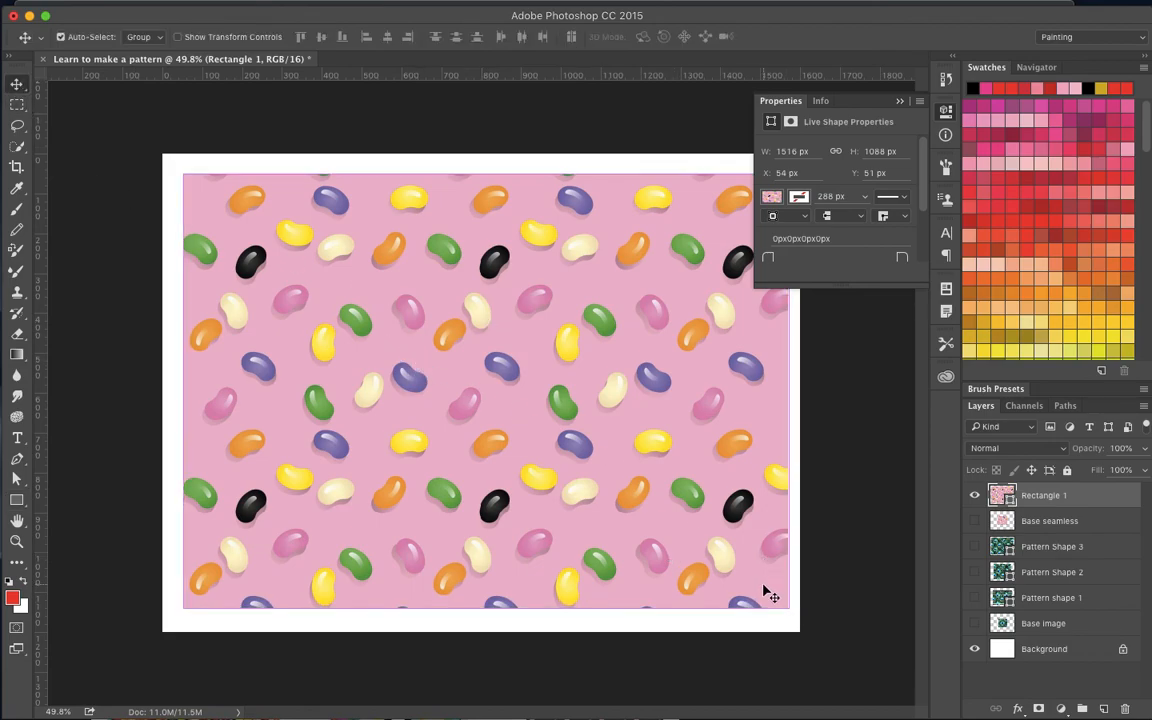
# - Scale the jelly bean rectangle down to about 1217 × 874 px with Free Transform, keeping its upper-left corner in place
pyautogui.press('super+t')
pyautogui.moveTo(788, 607); pyautogui.dragTo(694, 485)
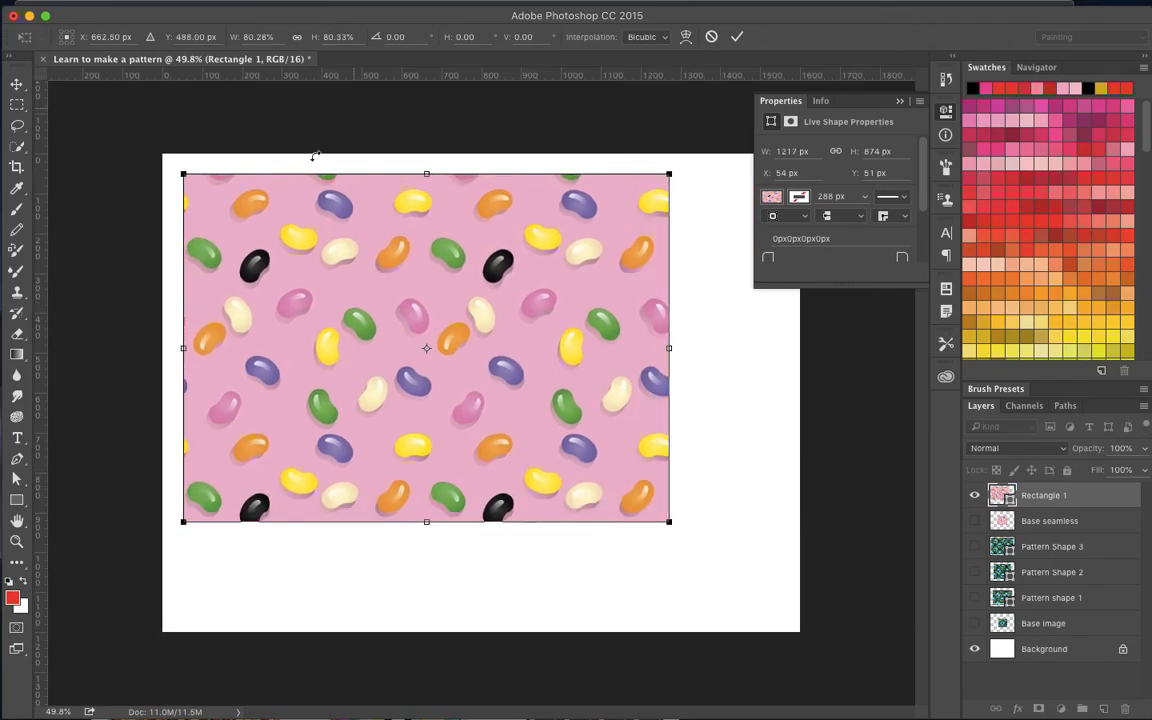
# - Switch to Chrome, examine the pink jellybeans image and the Bigstock seamless jelly bean photo as repeating tiles, and return to Photoshop
pyautogui.press('super+Tab')
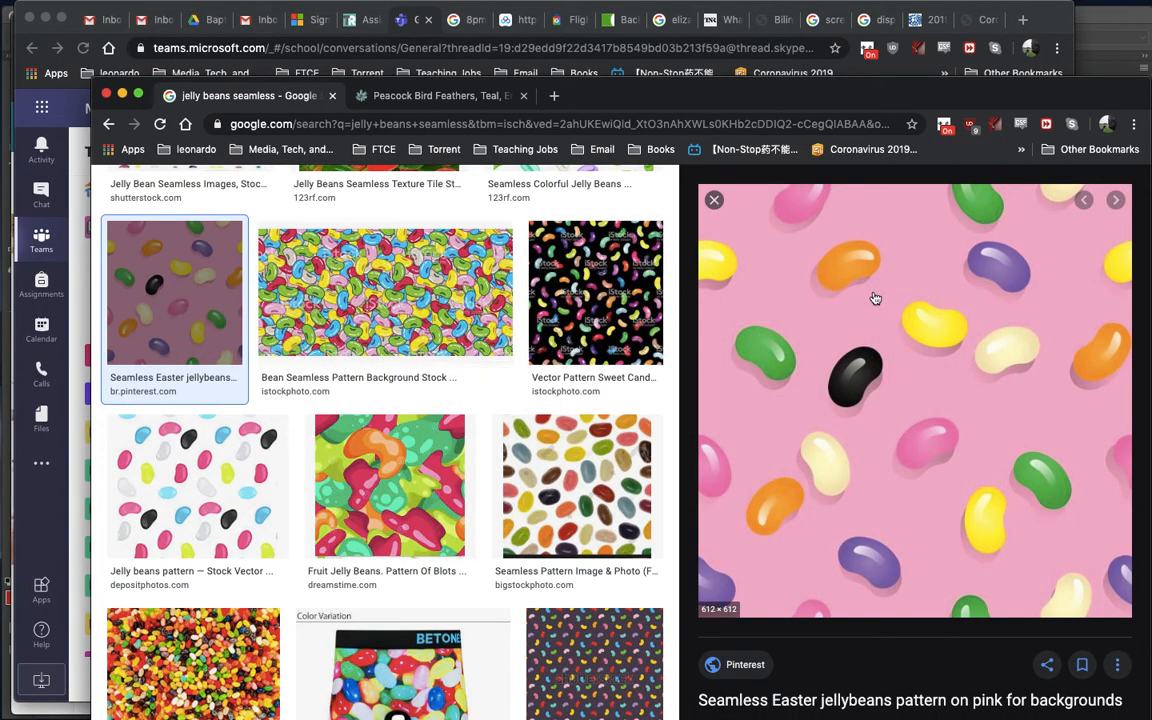
pyautogui.moveTo(750, 90); pyautogui.dragTo(607, 73)
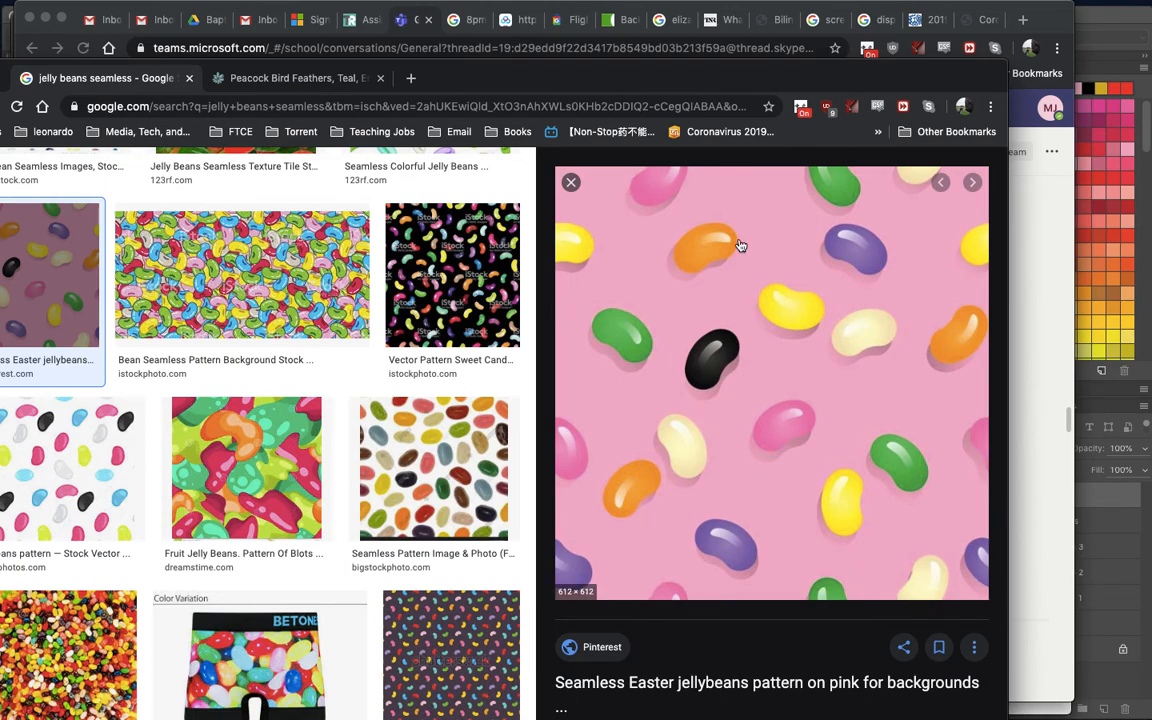
pyautogui.click(440, 462)
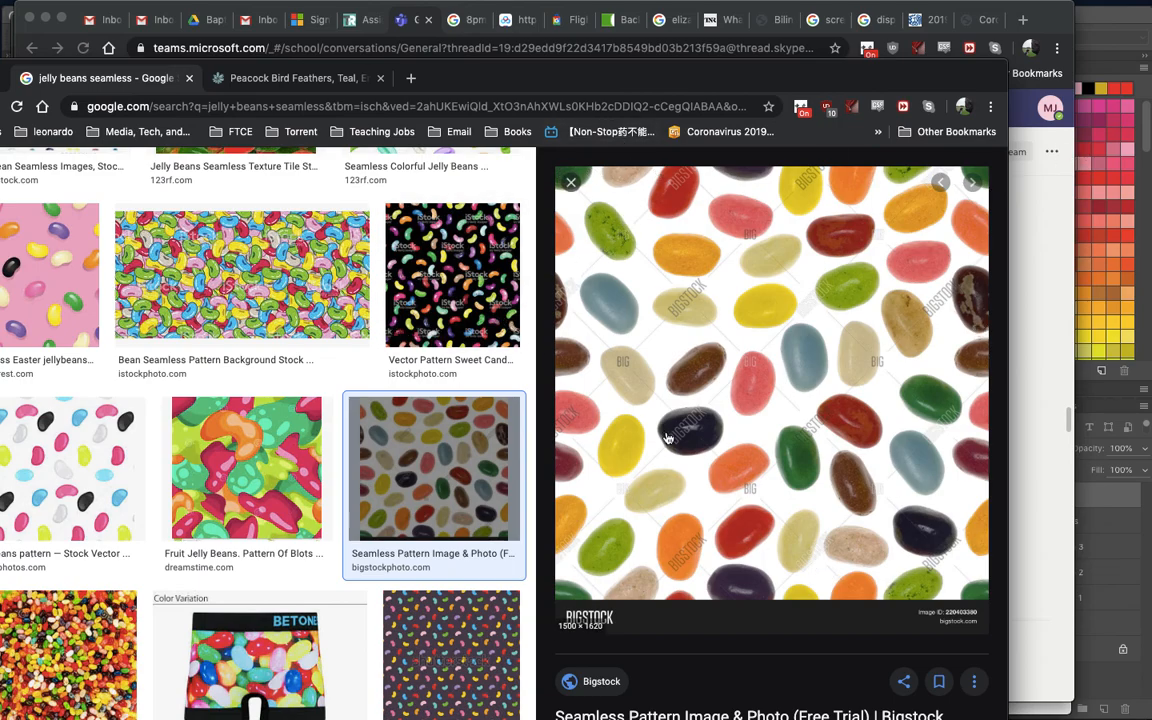
pyautogui.moveTo(638, 211); pyautogui.dragTo(645, 214)
pyautogui.scroll(-1, 709, 443)
pyautogui.scroll(-1, 709, 443)
pyautogui.scroll(1, 568, 158)
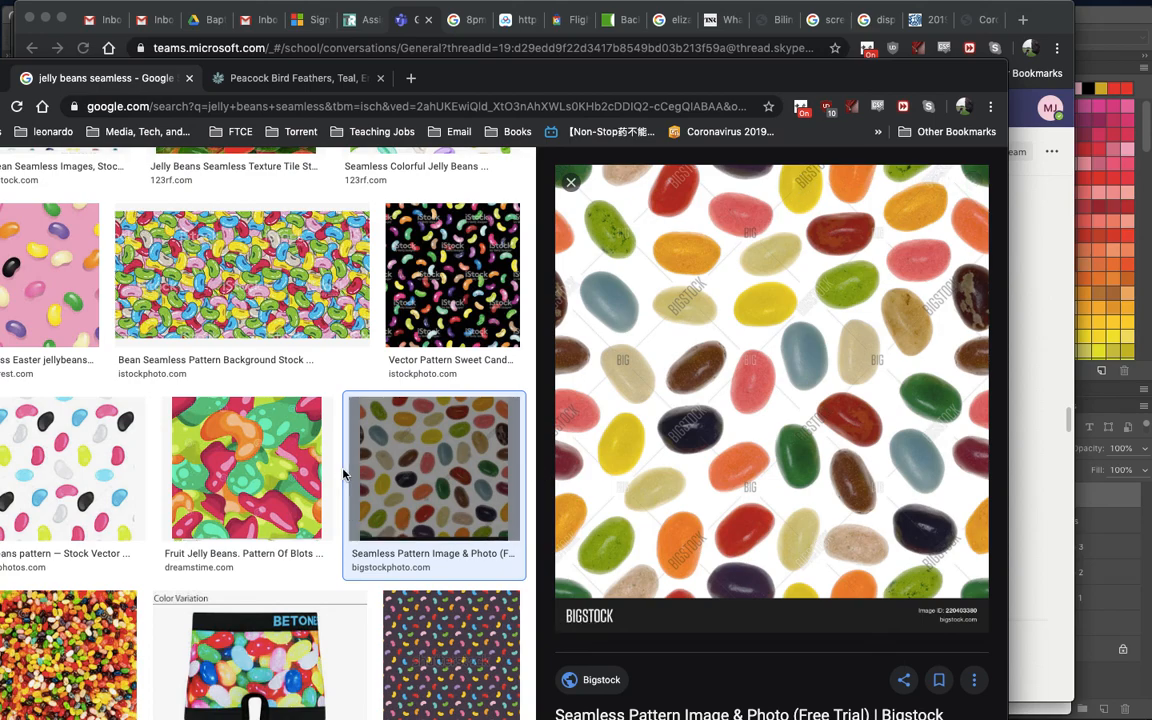
pyautogui.scroll(-2, 342, 473)
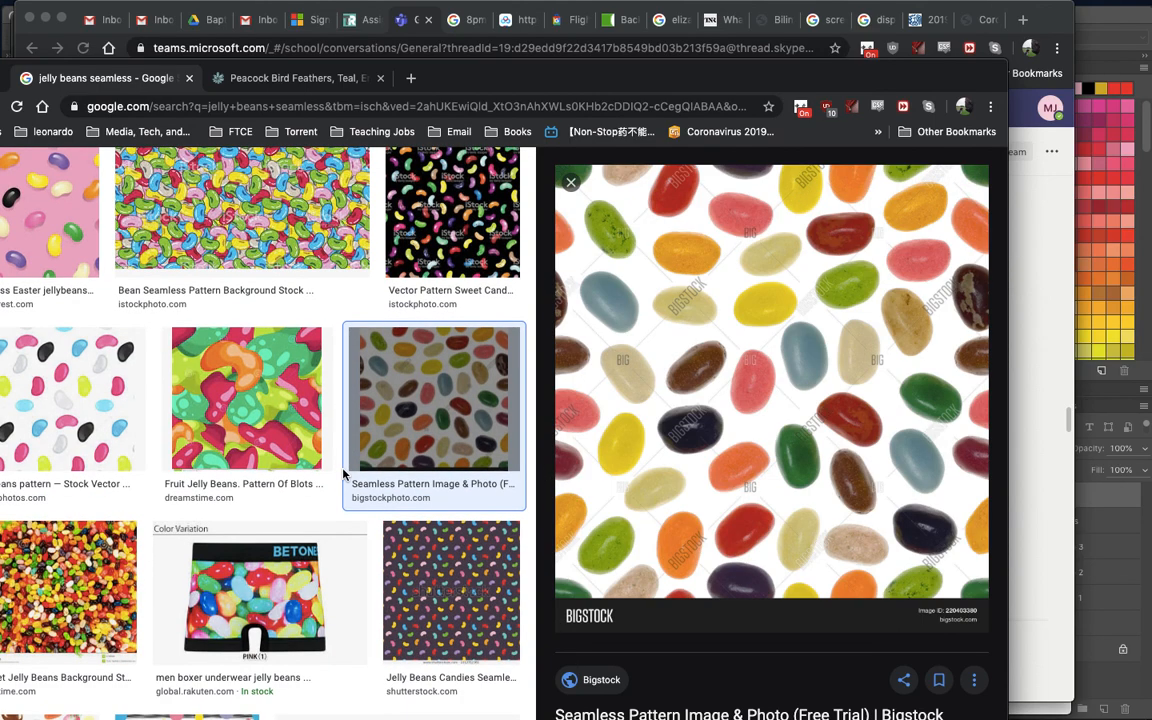
pyautogui.press('super+Tab')
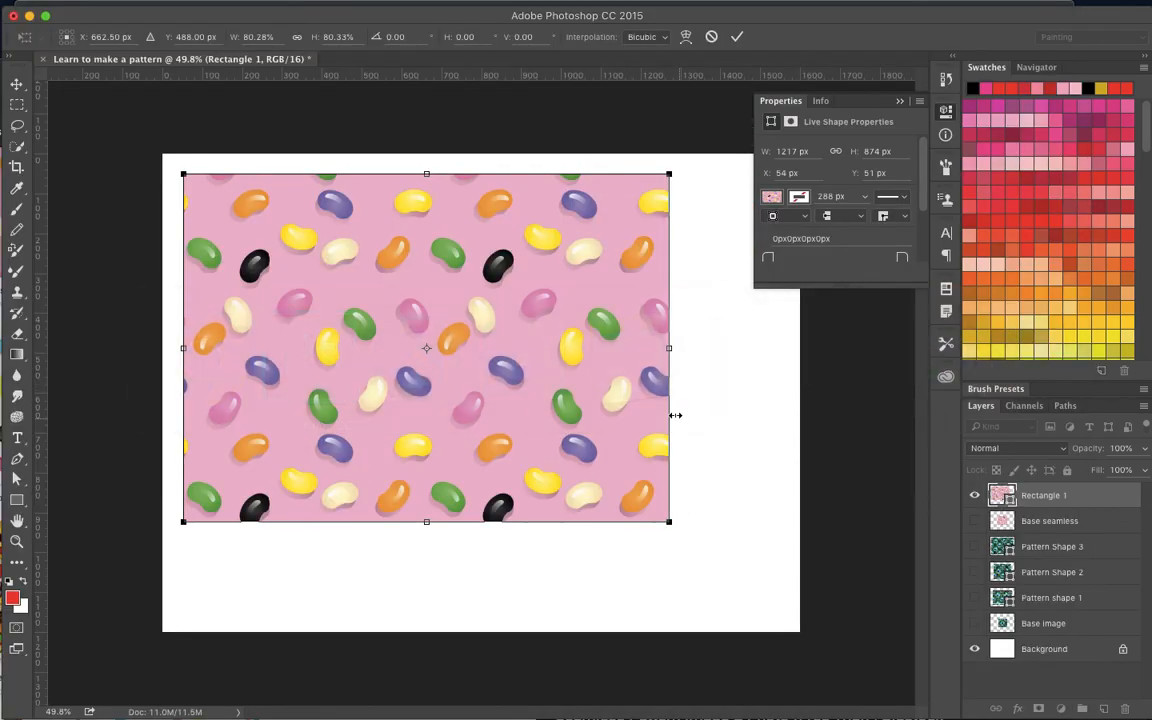